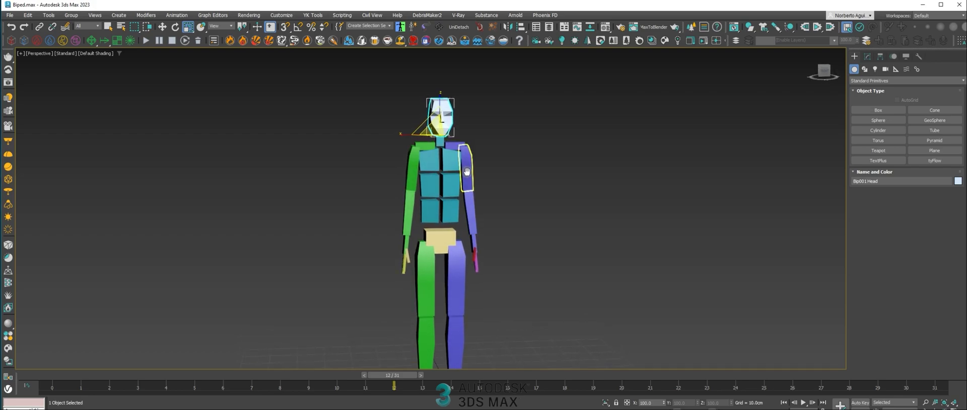
Load the take&look.bip motion file onto the selected biped
scroll(467, 173, down, 3)
alt+middle_drag(488, 203, 461, 196)
alt+middle_drag(460, 196, 469, 195)
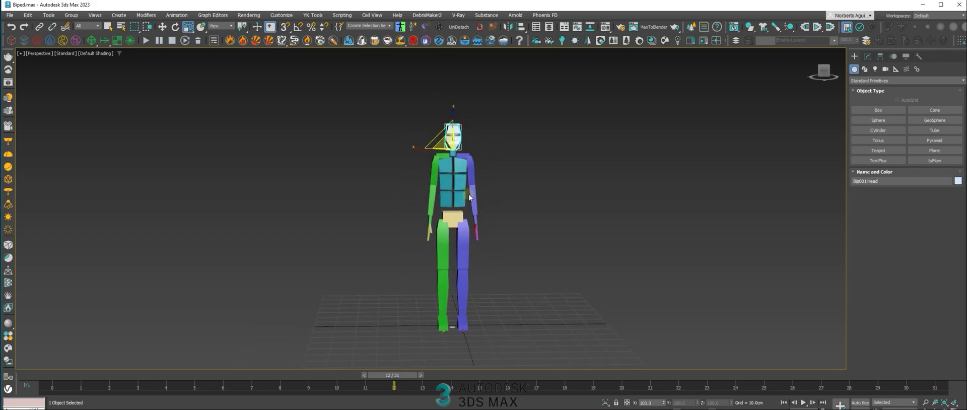
click(892, 58)
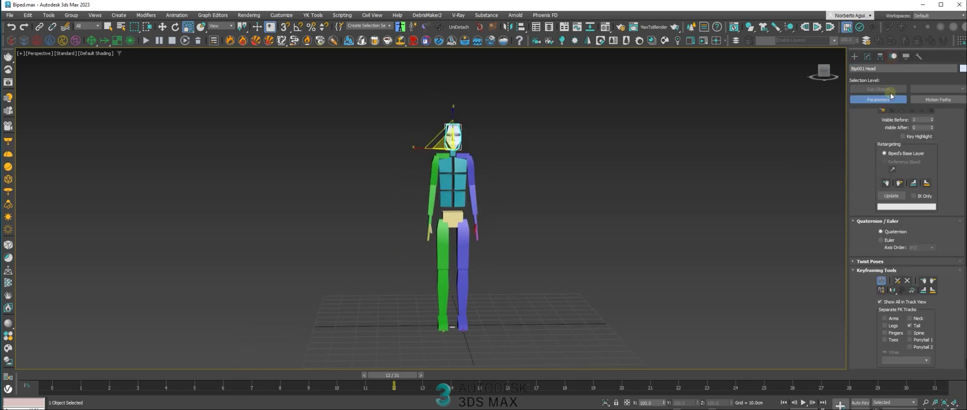
scroll(865, 187, up, 10)
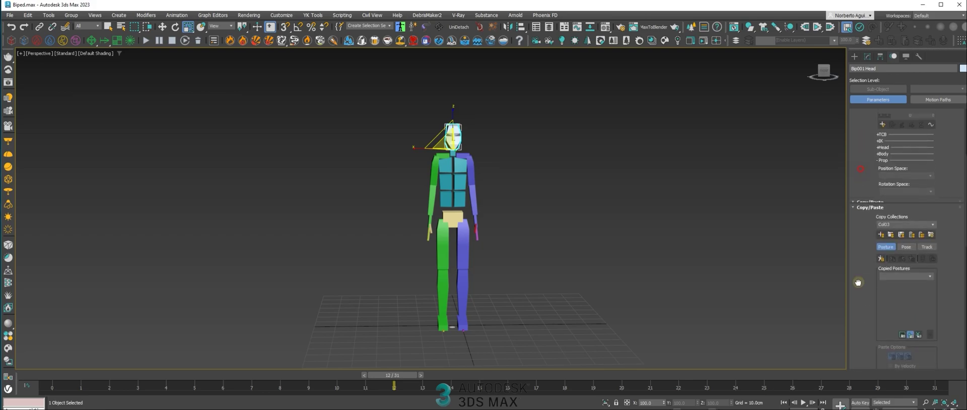
click(895, 200)
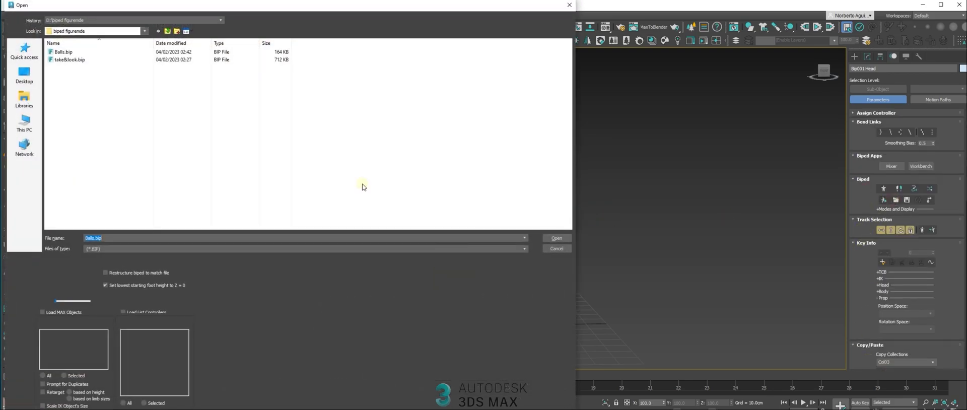
double_click(80, 59)
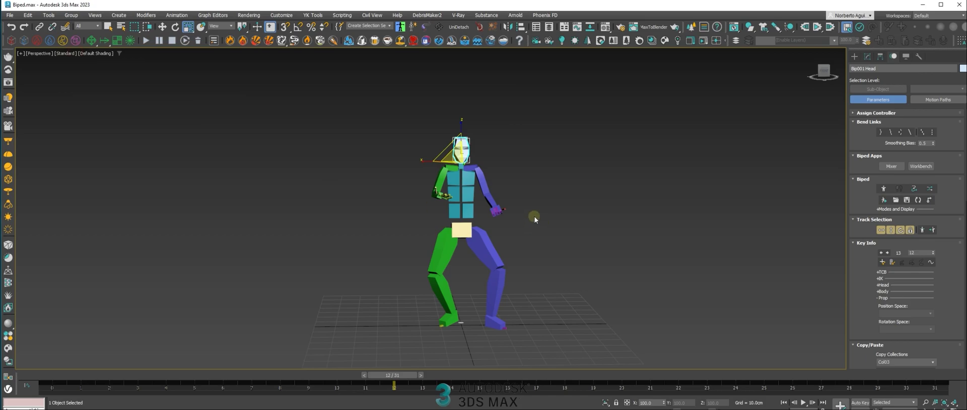
Play the loaded biped animation, view it from several angles, and return to the first frame
middle_drag(642, 259, 657, 258)
click(803, 403)
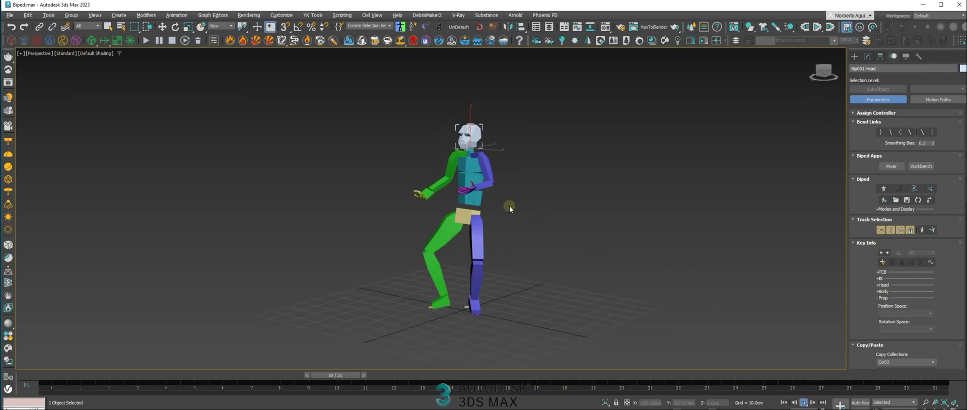
scroll(501, 200, up, 3)
alt+middle_drag(520, 205, 526, 221)
click(804, 403)
click(783, 403)
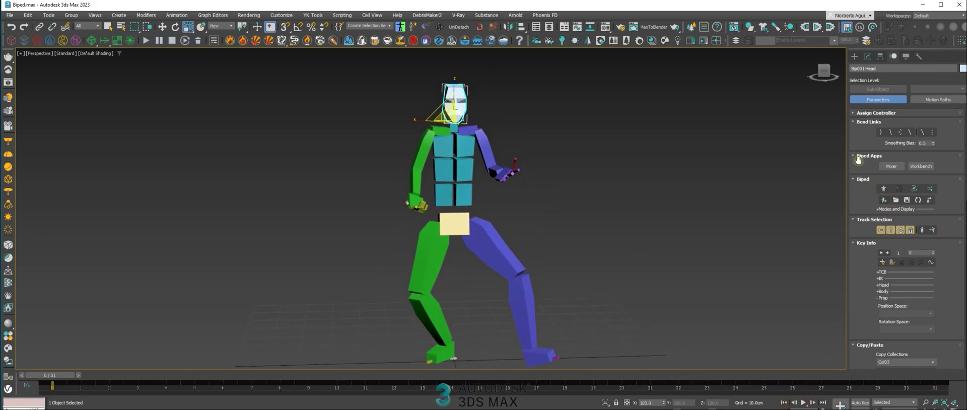
Enter Figure mode and enable Props 1, 2 and 3 in the biped's structure
click(882, 188)
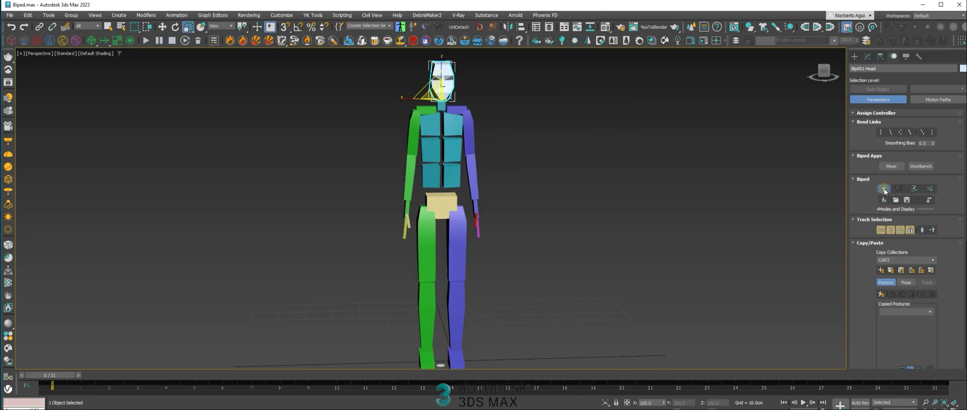
alt+middle_drag(577, 202, 579, 202)
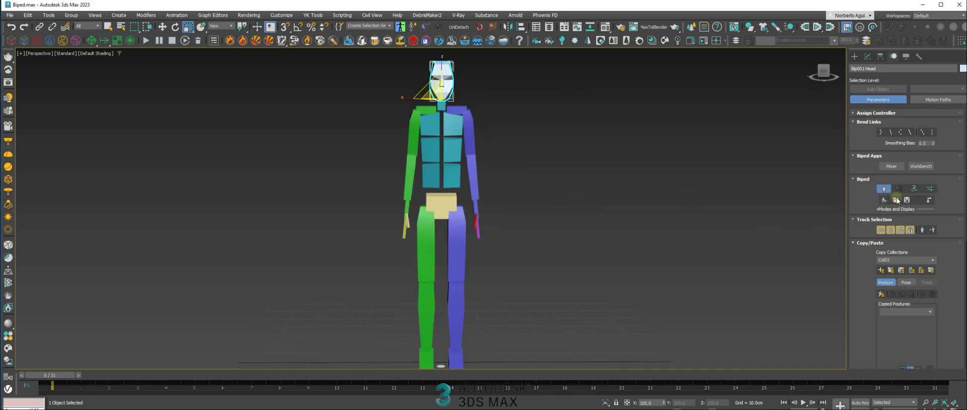
drag(855, 301, 872, 128)
drag(871, 268, 874, 184)
click(901, 297)
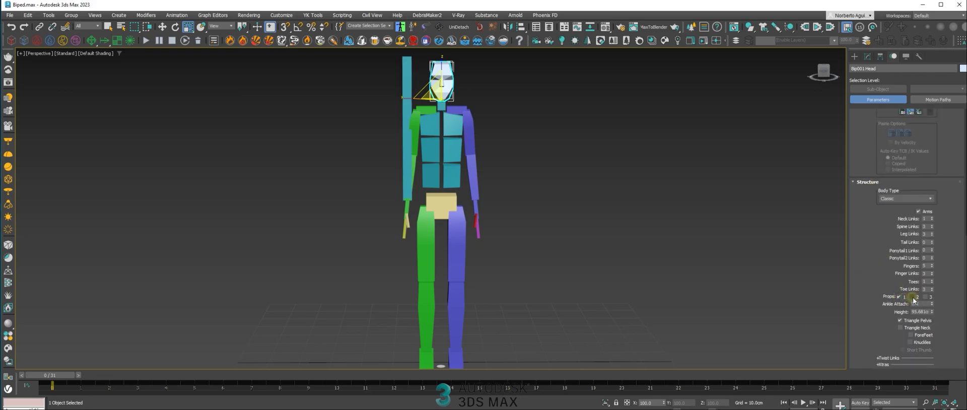
click(913, 297)
click(925, 297)
alt+middle_drag(518, 204, 536, 198)
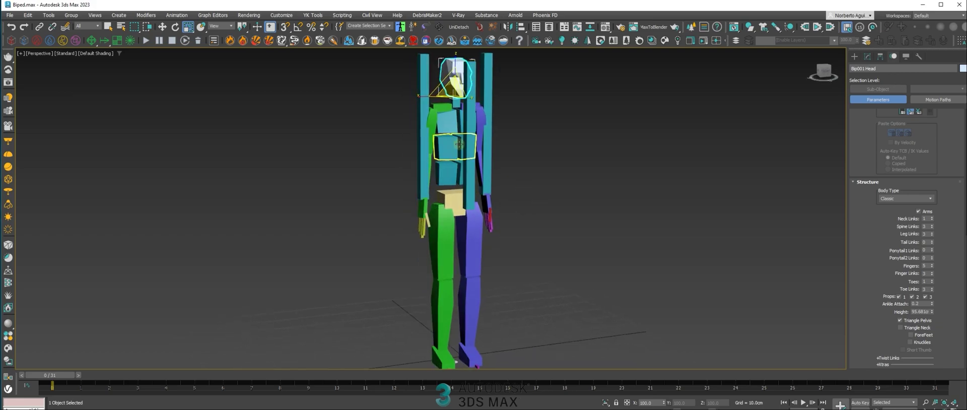
alt+middle_drag(469, 136, 530, 152)
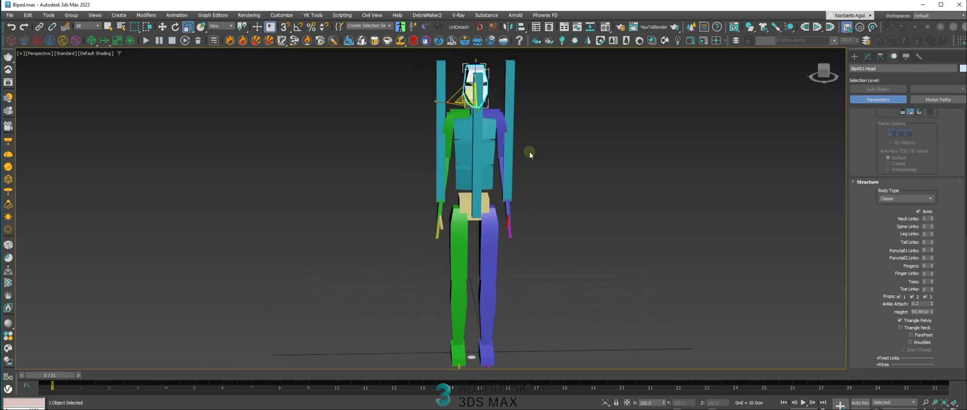
Disable Props 2 and 3 in the biped's structure, keeping only Prop 1
click(911, 296)
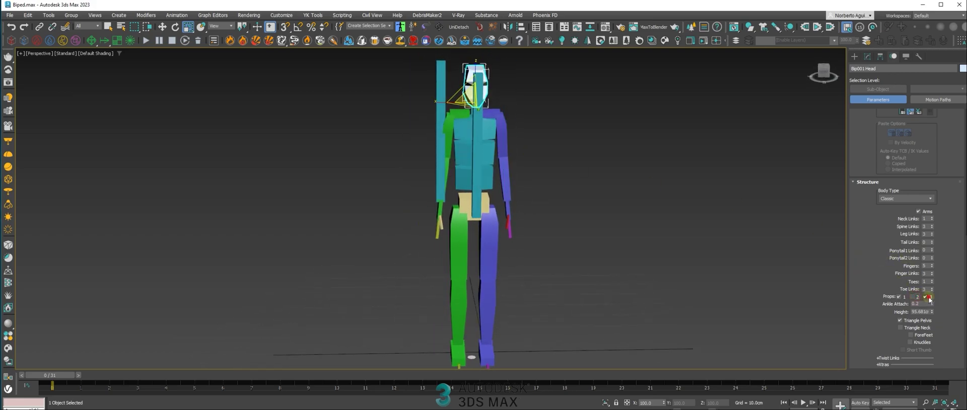
click(924, 296)
alt+middle_drag(584, 221, 673, 235)
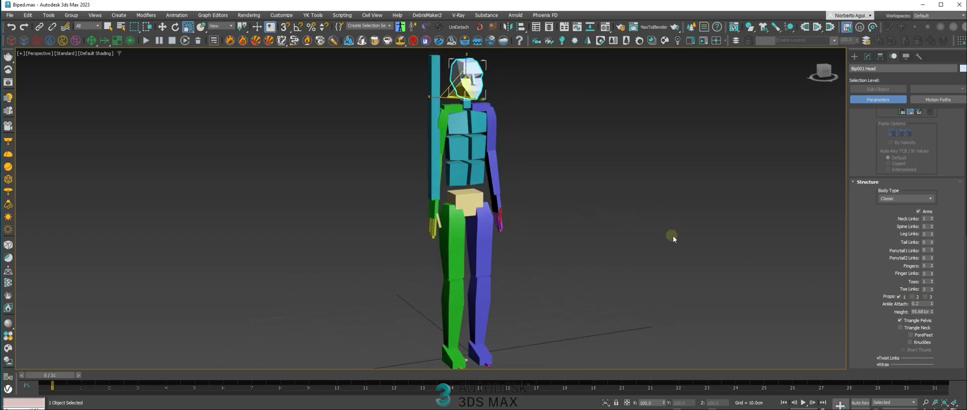
drag(863, 232, 865, 229)
alt+middle_drag(576, 217, 556, 217)
Scale Prop 1 down along its length into a short block near the right hand
click(436, 135)
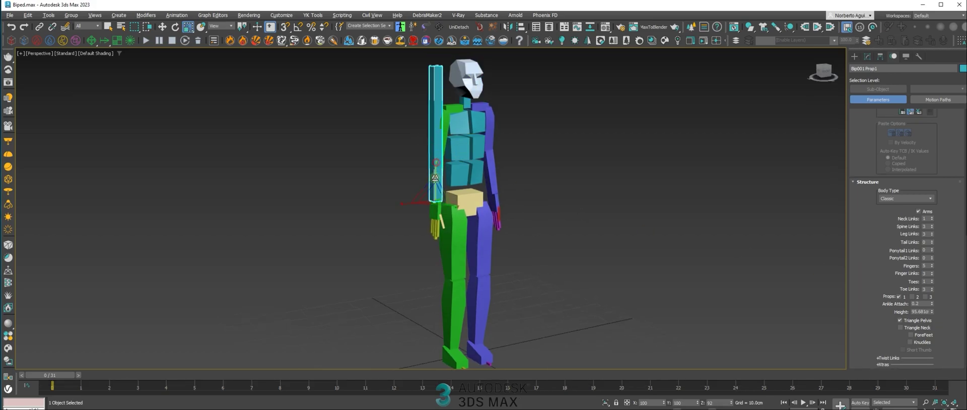
drag(435, 177, 435, 253)
mouse_move(447, 74)
alt+middle_down()
mouse_move(424, 99)
mouse_move(432, 82)
alt+middle_up()
alt+middle_drag(442, 185, 462, 170)
Leave Figure mode and move Prop 1 onto the biped's right hand
drag(863, 259, 861, 357)
scroll(860, 170, up, 5)
click(886, 181)
alt+middle_drag(556, 243, 417, 207)
scroll(440, 196, up, 4)
alt+middle_drag(417, 207, 395, 205)
key(w)
alt+middle_drag(480, 160, 452, 171)
drag(449, 175, 430, 180)
Fine-tune the prop's position and rotation at frame 0 so it sits in the right palm
key(e)
alt+middle_drag(413, 183, 469, 182)
mouse_move(61, 375)
mouse_down()
mouse_move(177, 379)
mouse_move(59, 376)
mouse_up()
drag(864, 306, 870, 220)
alt+middle_drag(471, 201, 429, 187)
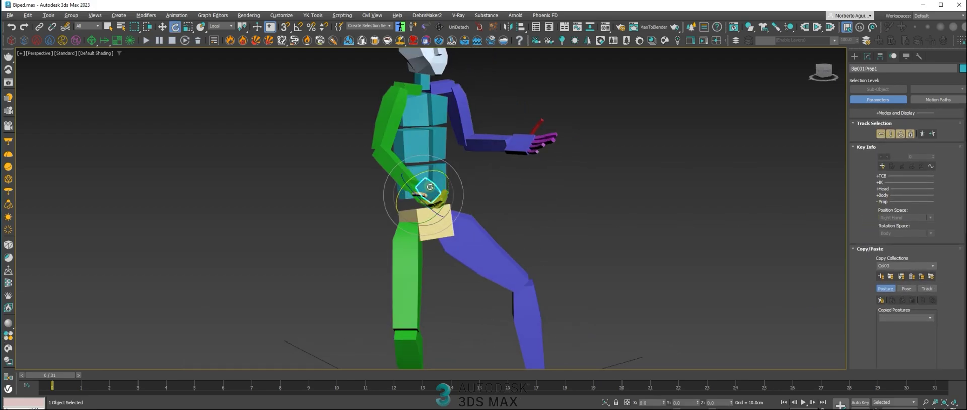
alt+middle_drag(523, 186, 443, 187)
key(w)
drag(443, 187, 444, 186)
alt+middle_drag(449, 187, 484, 176)
key(e)
drag(425, 217, 443, 219)
alt+middle_drag(468, 210, 497, 188)
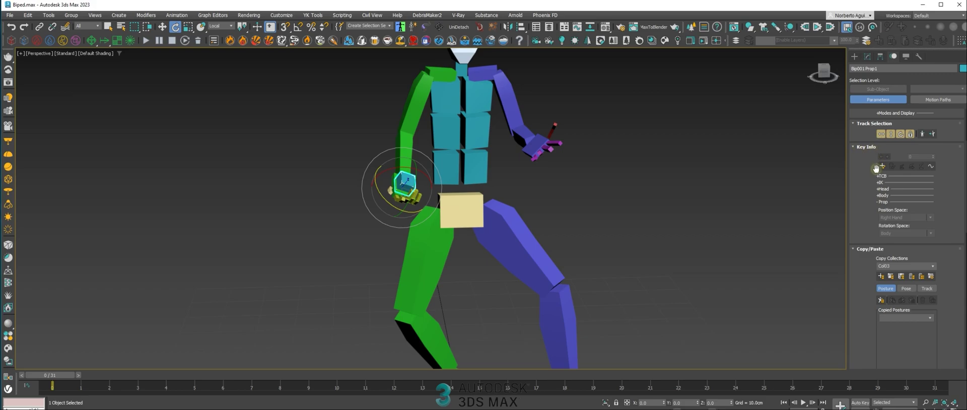
Set a key for the prop at frame 0 and set its position and rotation spaces to Right Hand
click(879, 202)
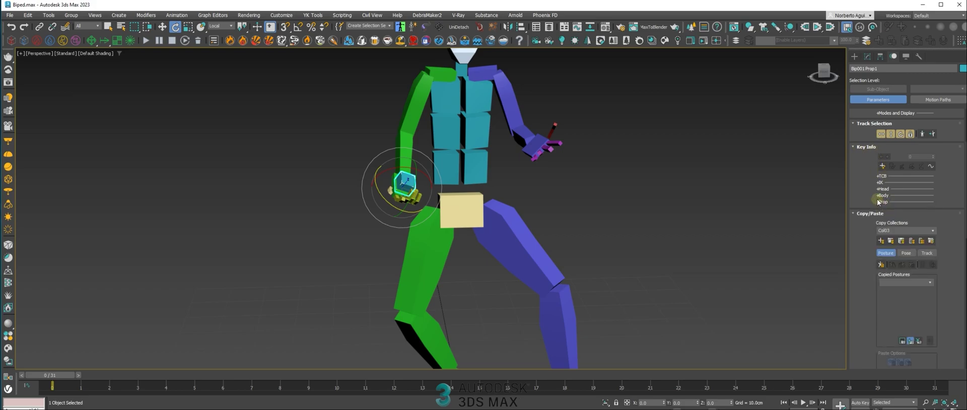
click(879, 202)
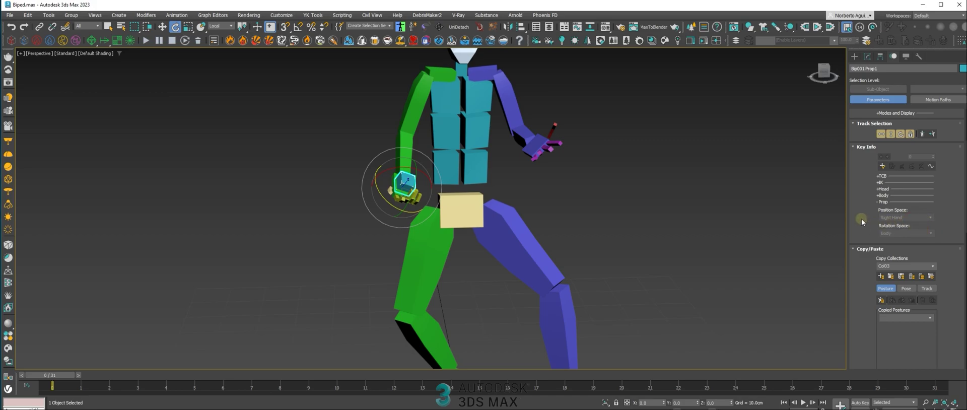
click(881, 175)
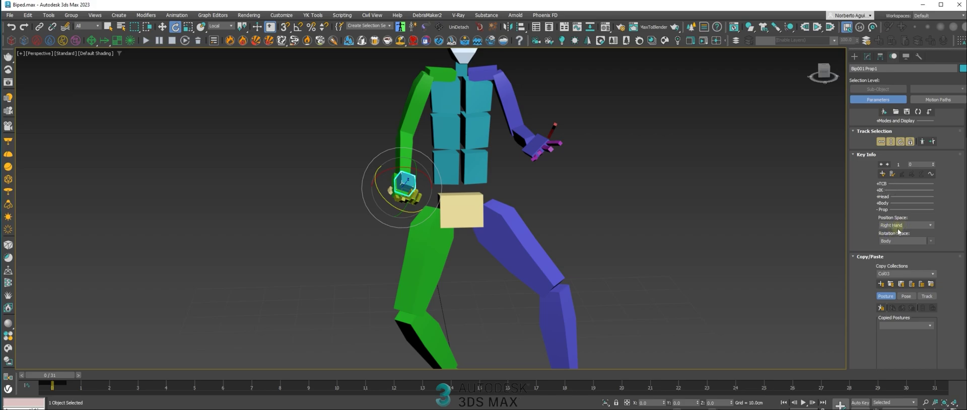
middle_drag(642, 213, 646, 218)
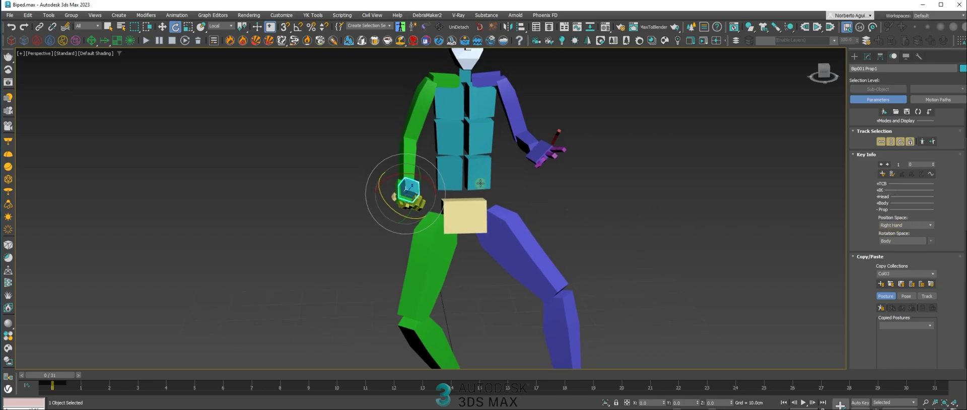
alt+middle_drag(452, 194, 450, 191)
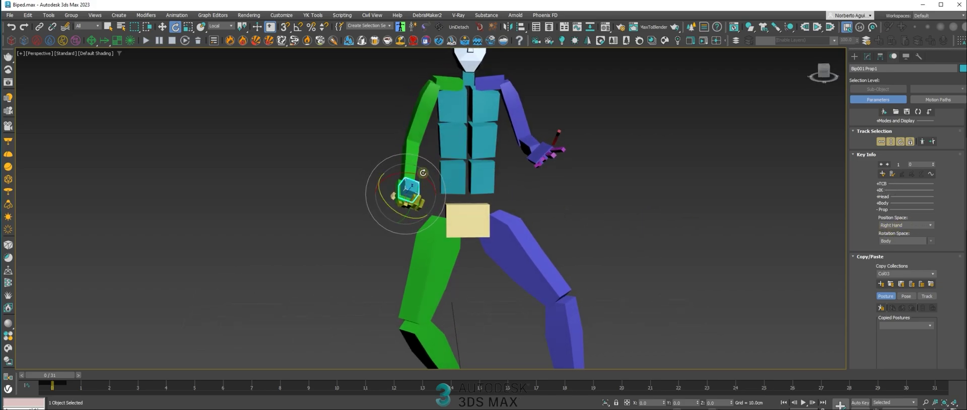
click(936, 229)
click(931, 242)
click(890, 258)
Scrub the animation to check the prop follows the hand, and set a prop key at frame 2
drag(58, 379, 27, 376)
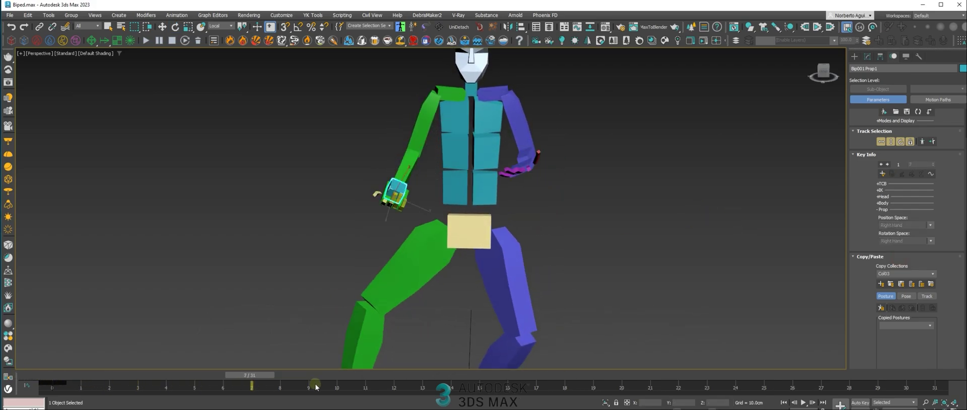
drag(74, 345, 22, 331)
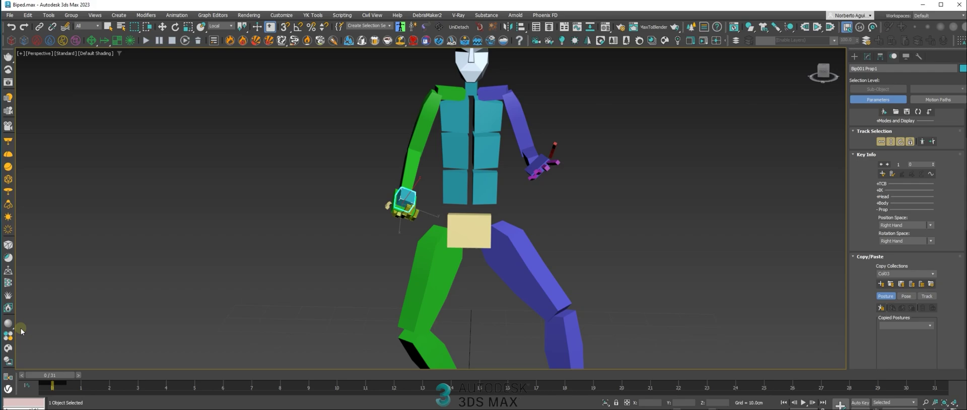
drag(59, 374, 92, 341)
key(e)
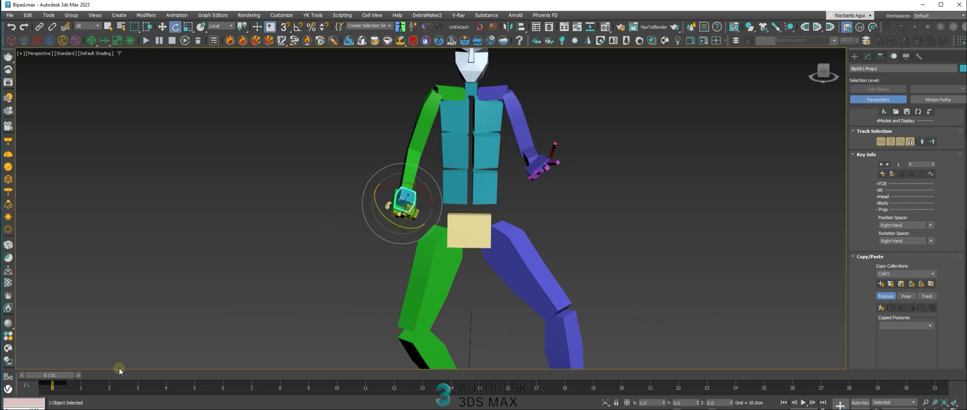
drag(63, 376, 113, 370)
key(e)
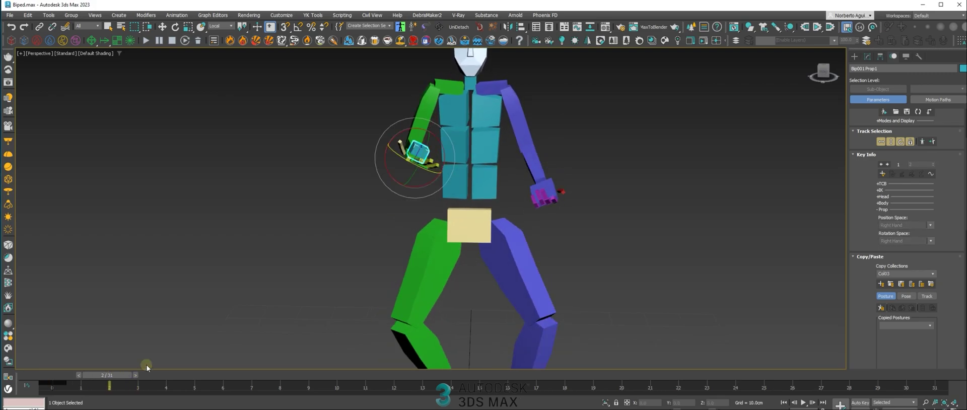
click(879, 173)
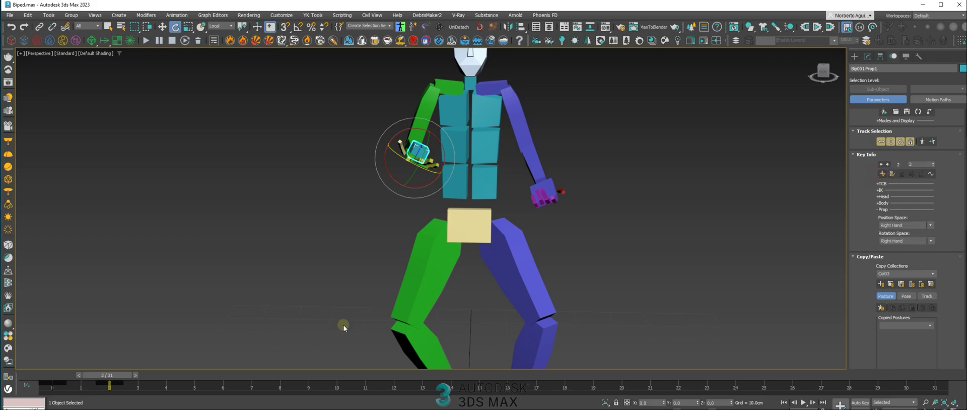
Turn on Auto Key at frame 6 and move the prop from the right hand into the left palm
drag(112, 381, 225, 382)
key(e)
key(w)
key(e)
key(n)
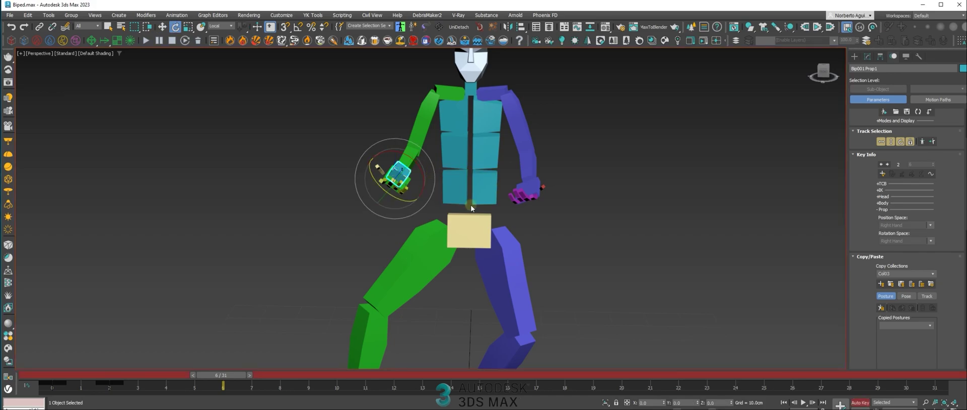
drag(419, 164, 546, 179)
key(w)
alt+middle_drag(546, 180, 528, 202)
drag(545, 183, 541, 186)
mouse_move(540, 186)
alt+middle_down()
mouse_move(561, 162)
mouse_move(539, 186)
alt+middle_up()
drag(537, 186, 533, 188)
alt+middle_drag(534, 188, 574, 161)
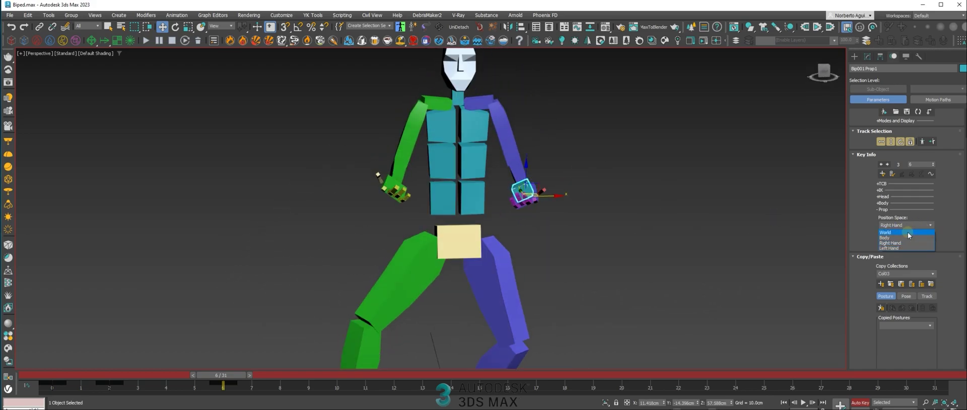
Set the prop's position and rotation spaces to Left Hand at frame 6
click(932, 242)
click(897, 262)
alt+middle_drag(563, 184, 609, 177)
Raise the prop in front of the chest at frame 4 to form an arc between the hands
drag(221, 376, 156, 371)
key(w)
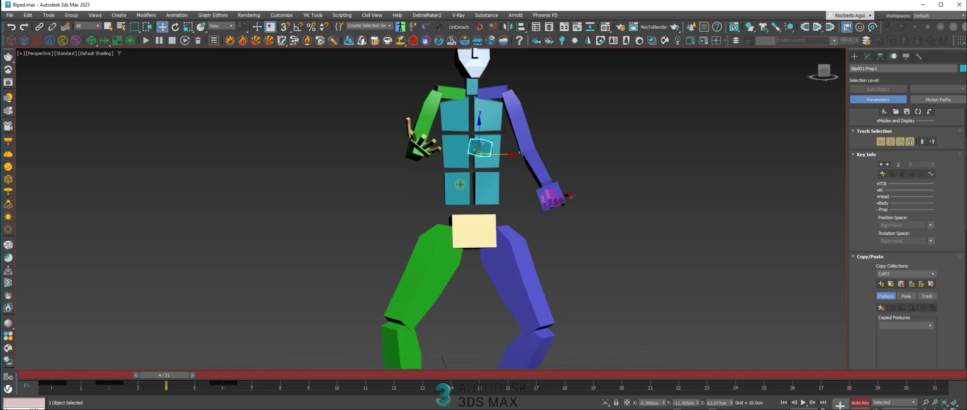
drag(488, 142, 492, 130)
key(e)
key(w)
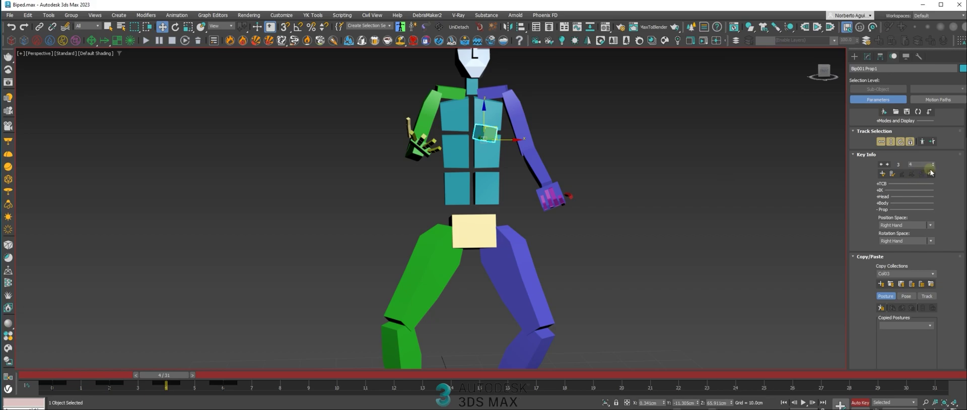
Show the prop's trajectory and set the TCB tension of its frame 6 key to 50
drag(178, 374, 246, 369)
drag(863, 200, 864, 210)
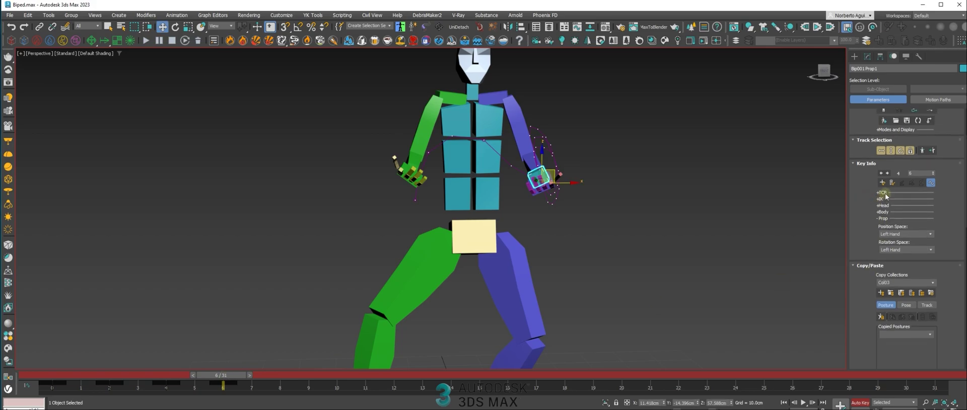
click(884, 193)
drag(932, 276, 922, 133)
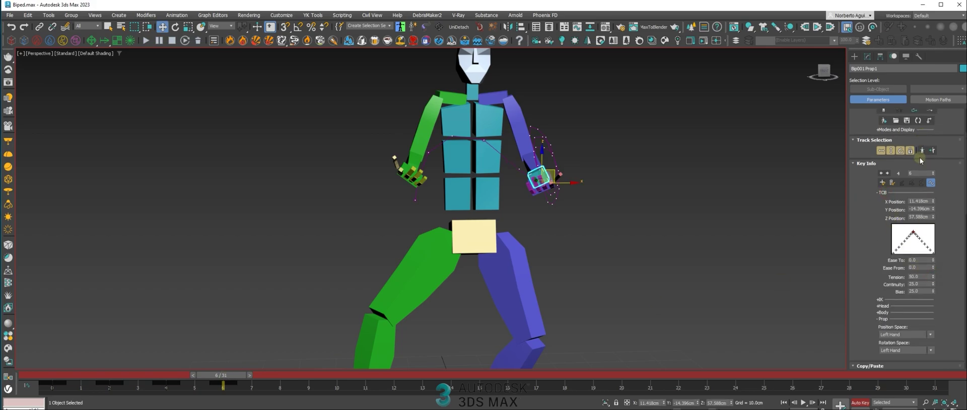
Key the prop at frame 11 and move it from the left hand into the right palm
drag(198, 373, 372, 371)
key(w)
click(882, 183)
drag(570, 157, 443, 159)
key(e)
key(w)
alt+middle_drag(451, 163, 421, 149)
drag(438, 159, 440, 160)
key(e)
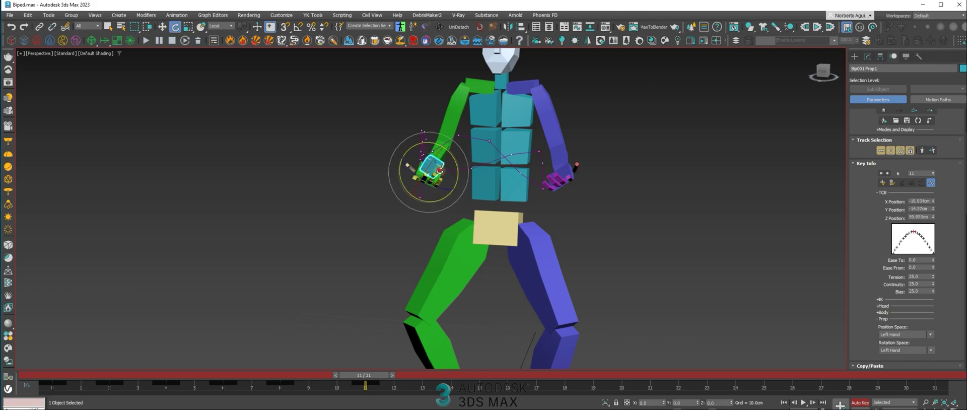
Set the prop's position and rotation spaces to Right Hand at frame 11 and collapse the TCB settings
scroll(887, 293, down, 4)
click(932, 226)
click(896, 244)
click(931, 241)
click(901, 261)
drag(870, 174, 871, 234)
click(880, 144)
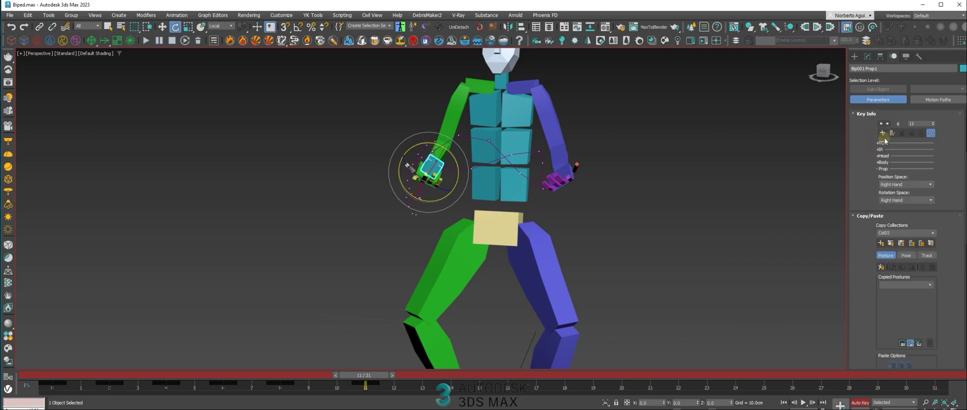
Scrub back over the toss up to frame 11 to check it and hide the prop's trajectory
drag(862, 176, 859, 190)
drag(374, 376, 155, 351)
drag(273, 358, 358, 358)
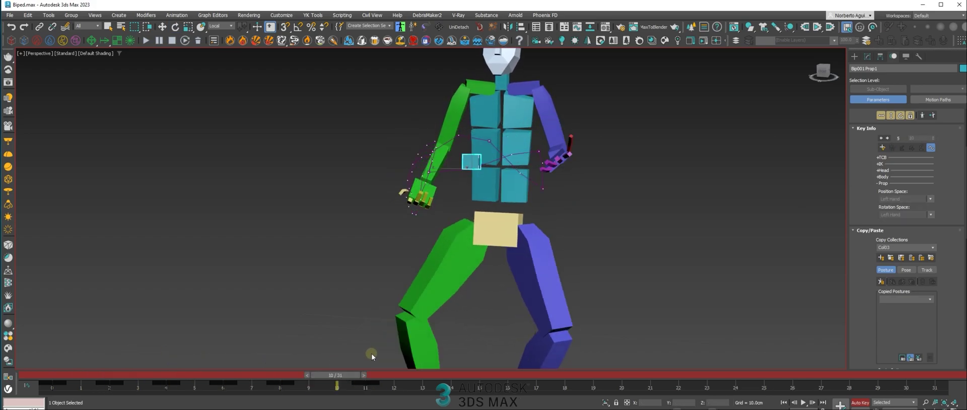
alt+middle_drag(594, 212, 615, 214)
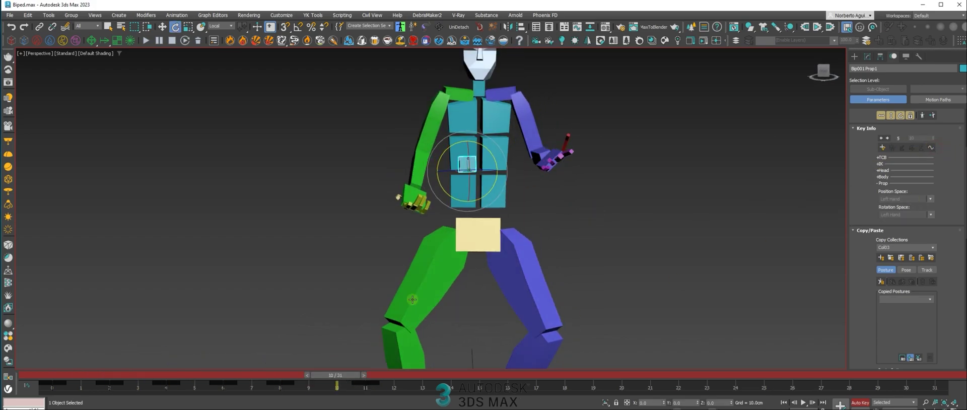
At frame 16, move and rotate the prop into the left palm and set its position and rotation spaces to Left Hand
drag(333, 375, 520, 375)
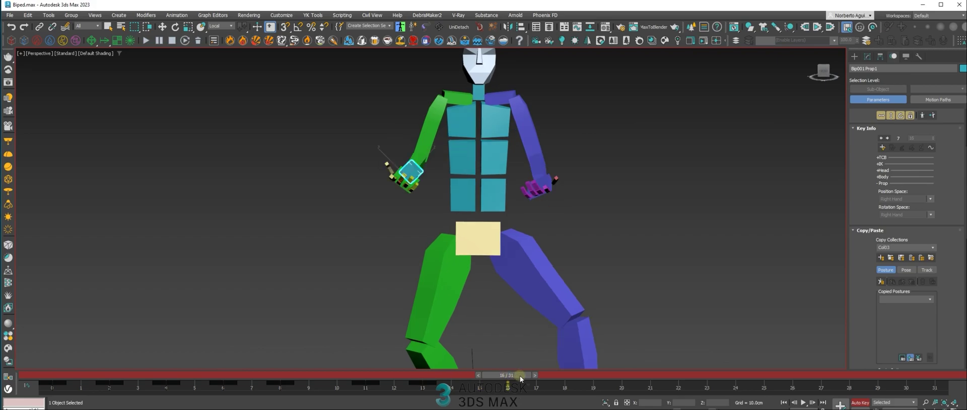
key(w)
key(e)
drag(539, 165, 550, 174)
key(w)
mouse_move(550, 174)
alt+middle_down()
mouse_move(510, 189)
mouse_move(543, 181)
alt+middle_up()
key(e)
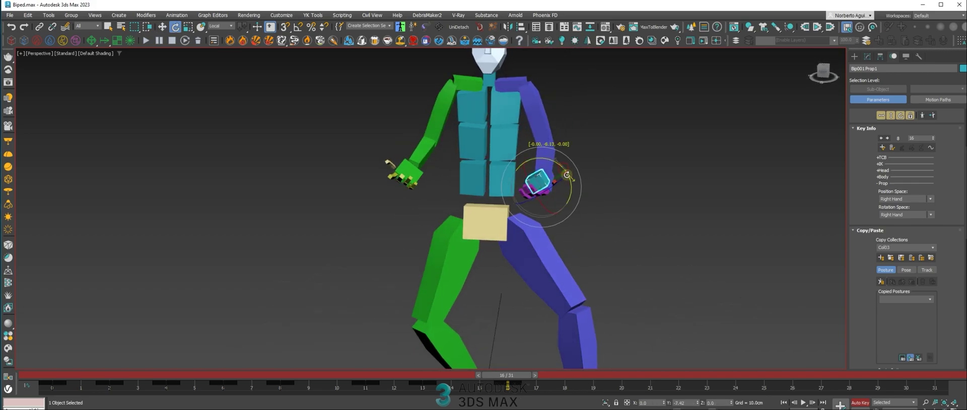
drag(868, 249, 868, 223)
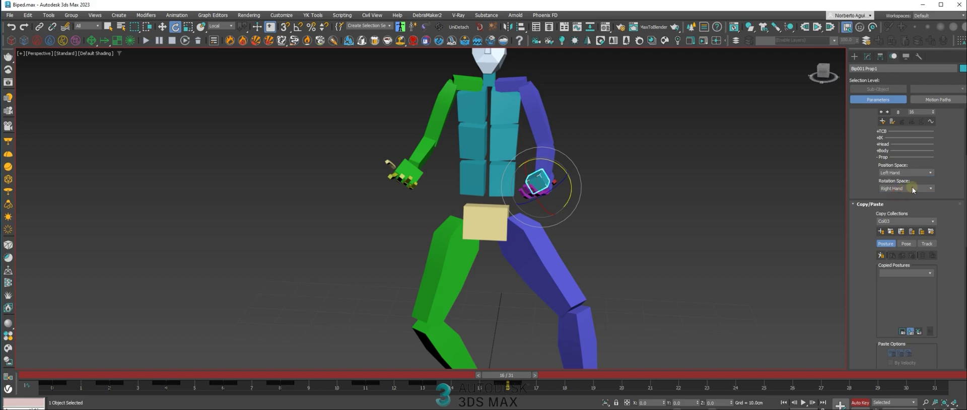
At frame 21, move the prop into the right palm and set its position and rotation spaces to Right Hand
alt+middle_drag(751, 208, 651, 219)
drag(496, 375, 590, 376)
drag(524, 366, 656, 384)
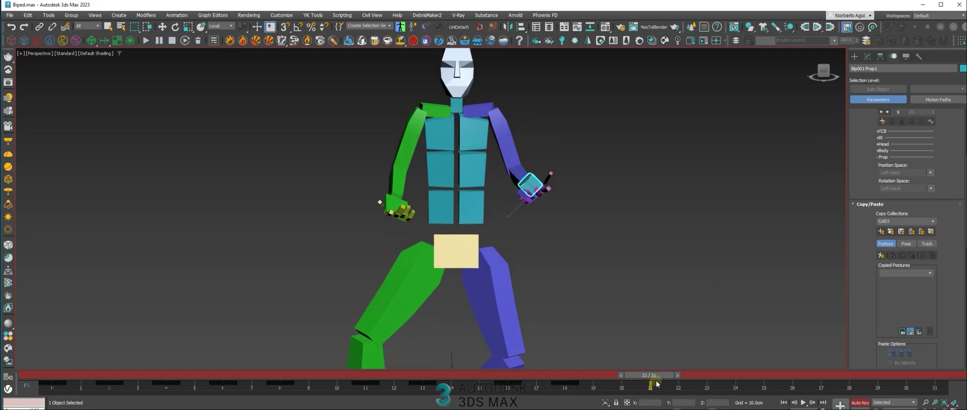
key(e)
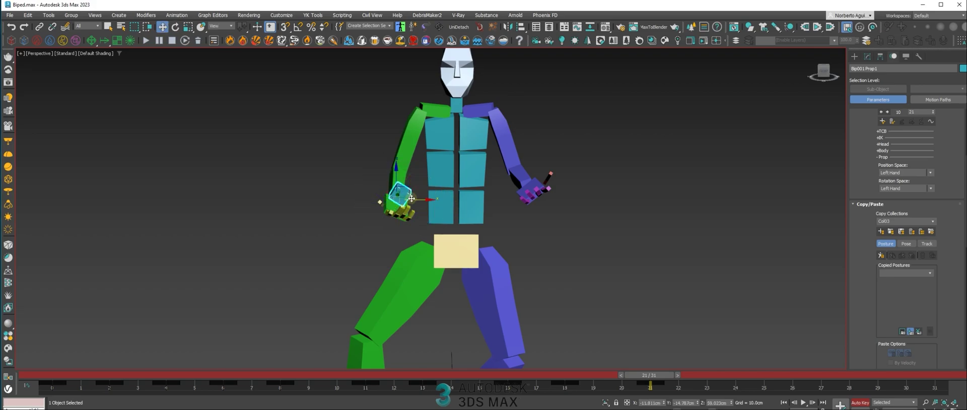
alt+middle_drag(412, 191, 357, 213)
drag(423, 198, 428, 195)
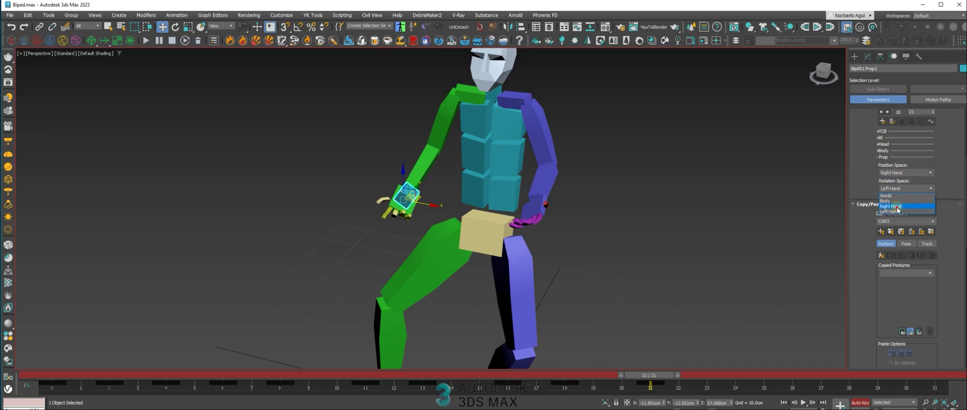
Set a key at frame 23 for the prop held in the right hand
drag(648, 375, 710, 375)
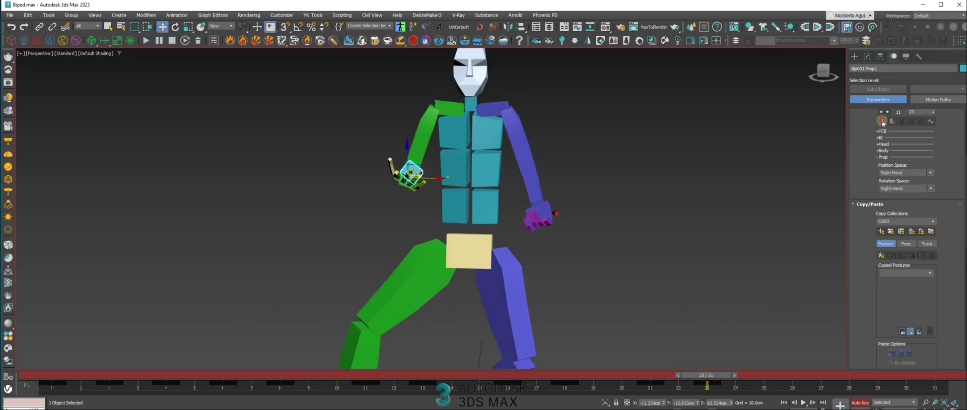
key(shift+z)
key(shift+z)
At frame 26, move and rotate the prop from the right hand into the left palm
drag(715, 375, 800, 374)
key(w)
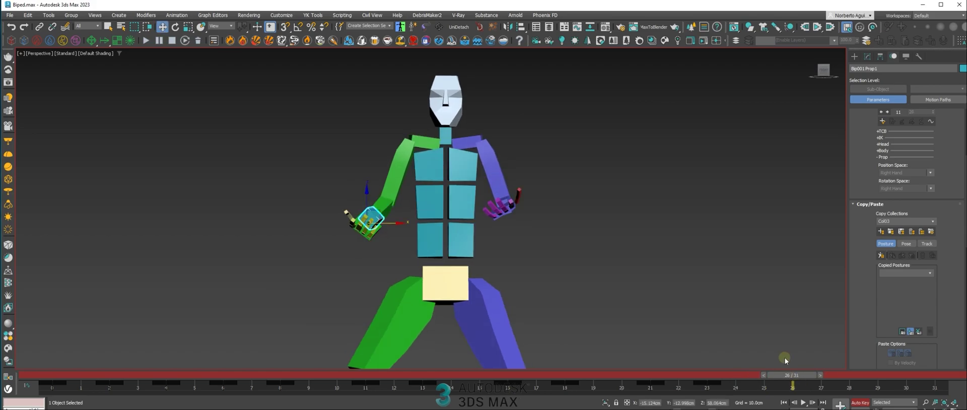
key(e)
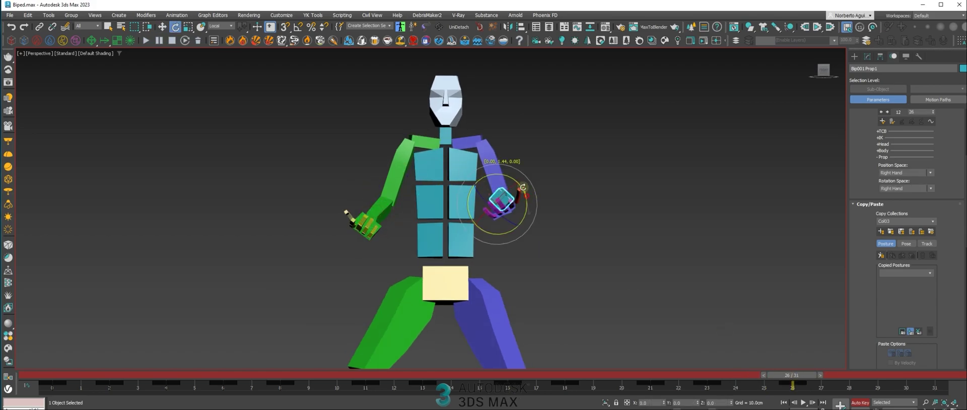
key(w)
alt+middle_drag(504, 189, 506, 199)
drag(503, 195, 512, 195)
alt+middle_drag(513, 174, 524, 189)
key(e)
alt+middle_drag(580, 235, 518, 212)
key(w)
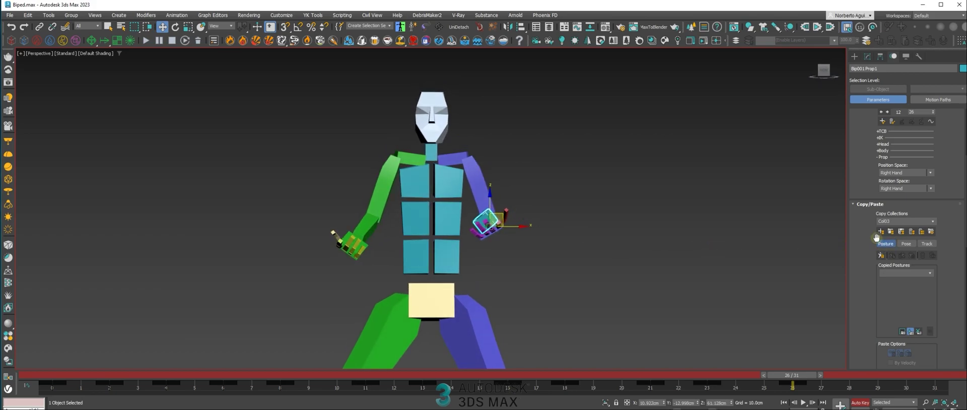
Set the prop's position and rotation spaces to Left Hand at frame 26
drag(863, 173, 864, 196)
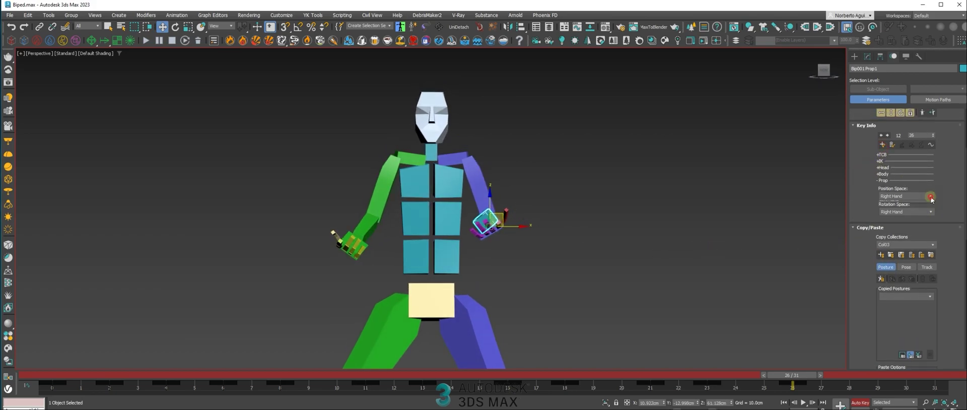
click(905, 218)
click(904, 212)
Copy the prop's first key to frame 31 and pose the prop in front of the chest at frame 29
drag(803, 377, 900, 378)
click(60, 389)
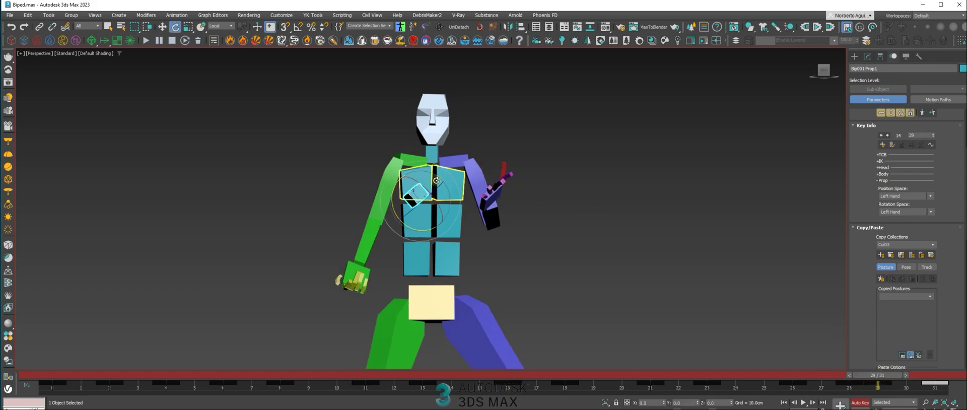
drag(885, 376, 767, 361)
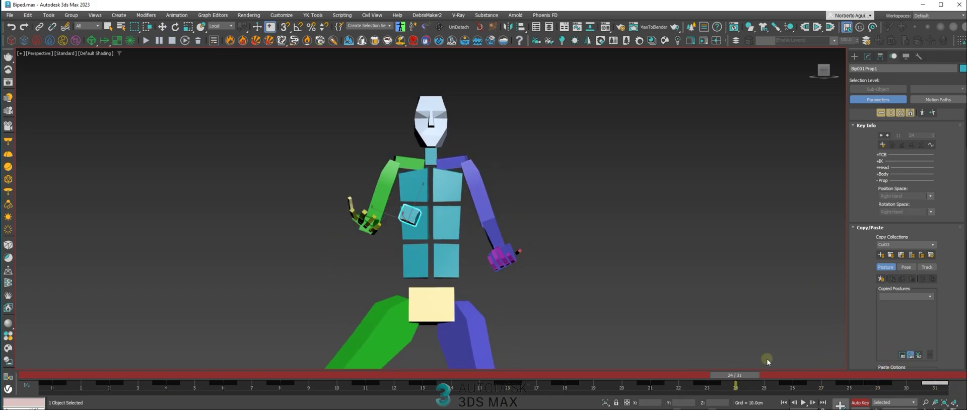
Play the juggling animation with the whole biped in view to check the tosses
click(805, 404)
scroll(581, 249, down, 4)
middle_drag(587, 247, 536, 192)
middle_drag(611, 195, 612, 170)
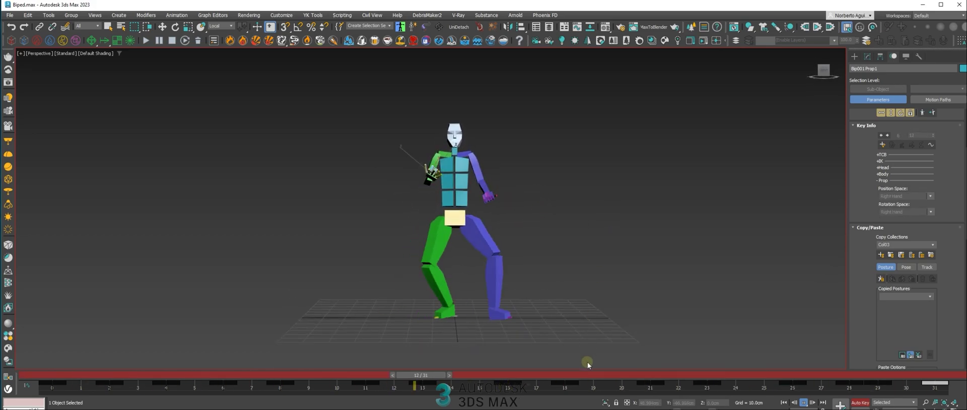
key(Escape)
Deselect the prop, turn off Auto Key and replay the animation from different angles
click(640, 241)
click(804, 403)
click(859, 403)
alt+middle_drag(516, 211, 534, 226)
scroll(449, 194, up, 5)
scroll(469, 178, down, 3)
alt+middle_drag(497, 180, 465, 188)
scroll(465, 184, up, 1)
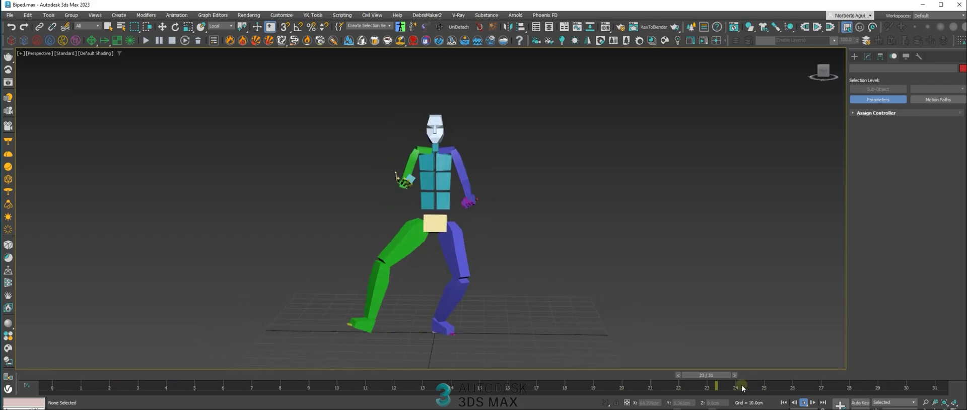
click(803, 403)
Return to frame 0 and create a sphere with a radius of about 2.7 cm on the ground beside the biped
alt+middle_drag(518, 239, 540, 240)
drag(478, 375, 46, 332)
click(854, 57)
click(879, 121)
drag(612, 350, 613, 353)
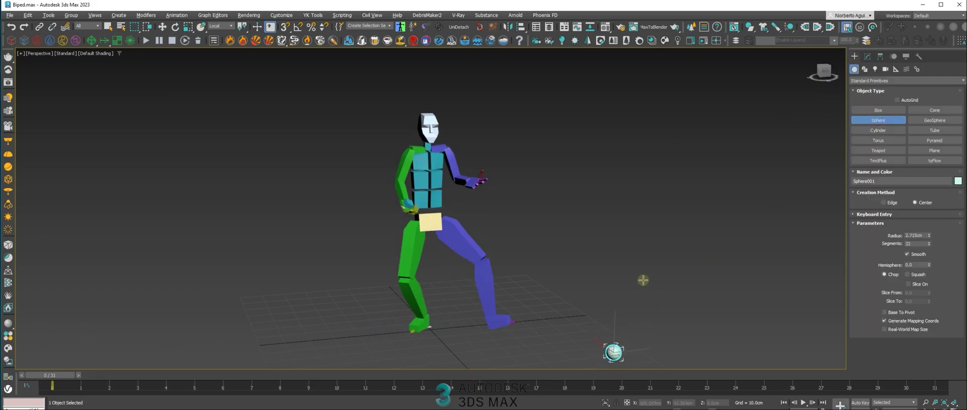
Link the sphere to the biped's prop and align it to the prop center to center on X, Y and Z
alt+middle_drag(643, 279, 641, 259)
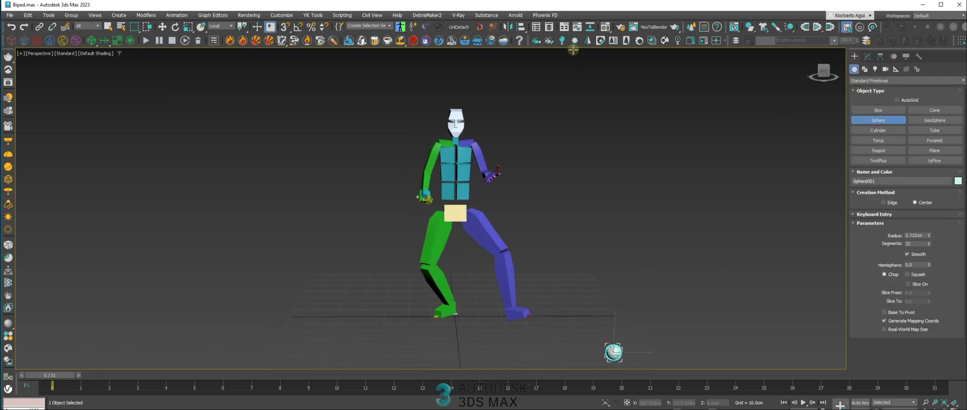
click(40, 27)
alt+middle_drag(325, 119, 385, 161)
middle_drag(653, 303, 653, 275)
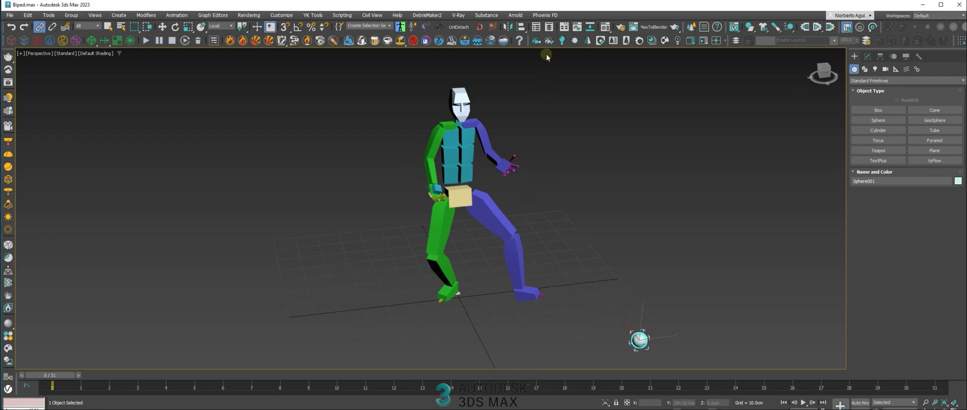
click(436, 189)
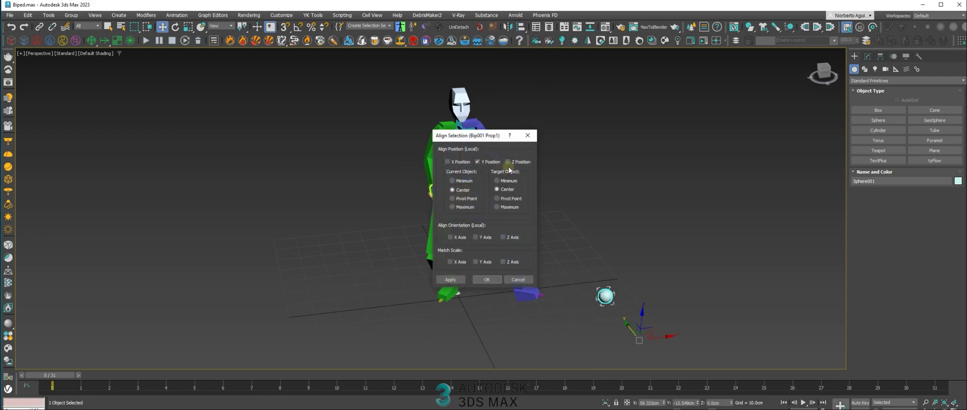
click(493, 279)
Fine-tune the sphere's position so it rests in the biped's right palm
key(z)
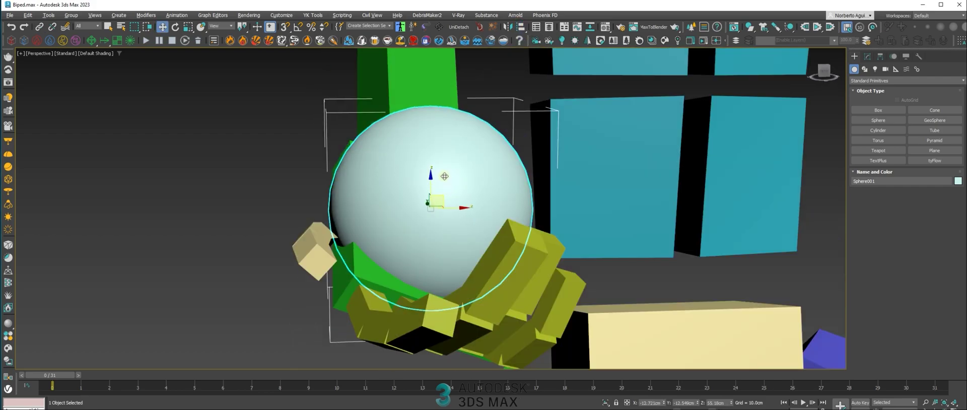
alt+middle_drag(457, 206, 444, 192)
scroll(444, 192, down, 2)
drag(444, 190, 460, 173)
alt+middle_drag(460, 173, 469, 167)
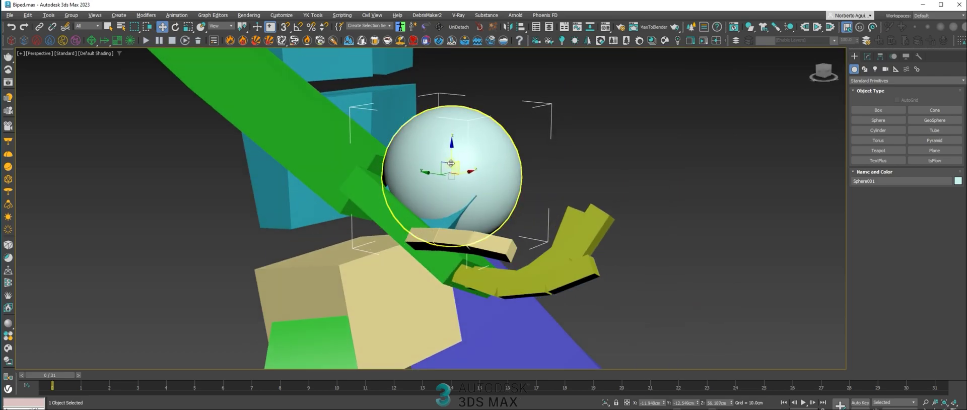
drag(453, 160, 460, 155)
alt+middle_drag(461, 155, 410, 164)
Deselect the sphere and play the animation to check that it travels with the prop between the hands
scroll(469, 166, down, 6)
middle_drag(561, 171, 520, 193)
click(607, 216)
click(806, 400)
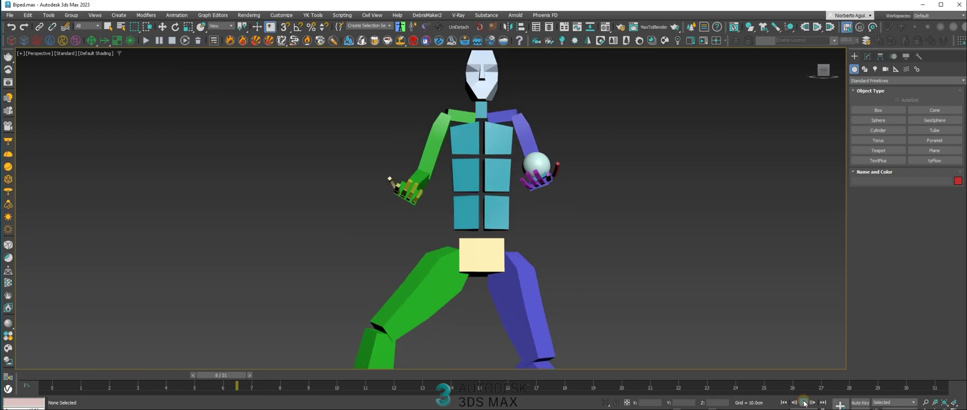
scroll(597, 286, down, 3)
alt+middle_drag(597, 286, 602, 230)
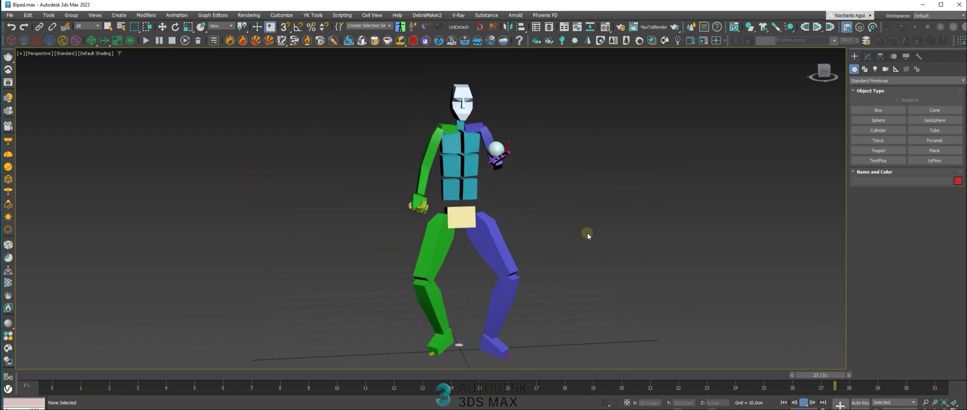
alt+middle_drag(587, 232, 584, 210)
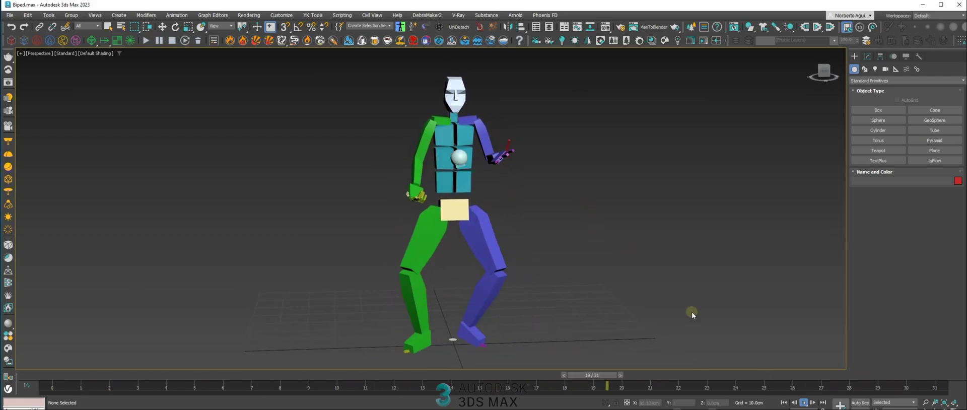
click(803, 402)
Select the pelvis and load the book-taking BIP motion file onto the biped
alt+middle_drag(556, 235, 528, 237)
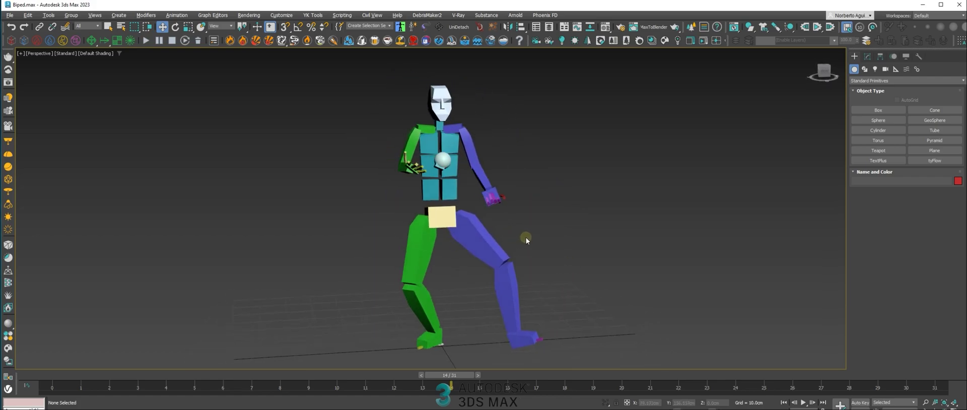
click(451, 215)
click(893, 55)
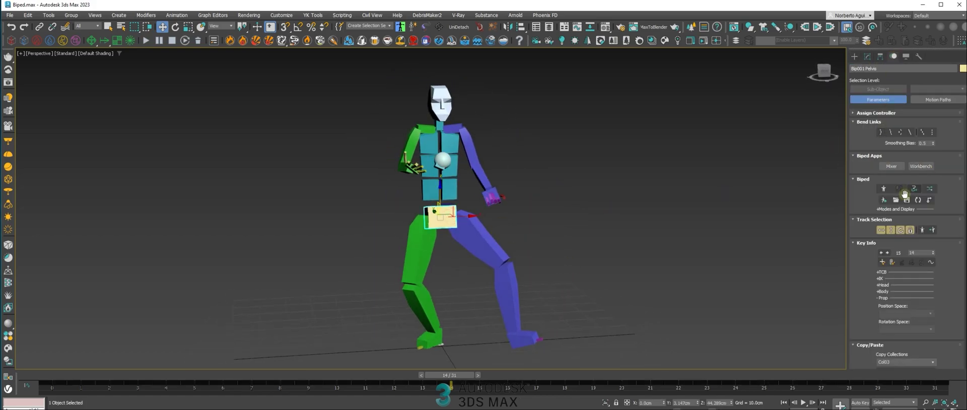
click(895, 200)
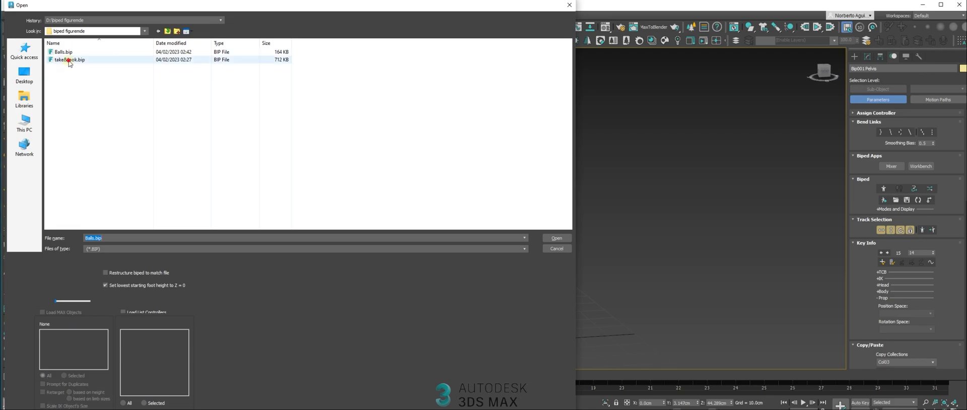
double_click(70, 60)
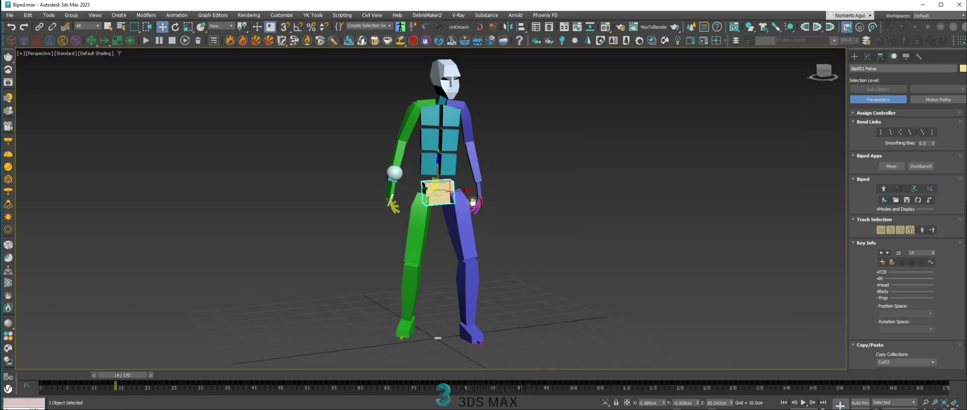
Delete the sphere attached to the prop
alt+middle_drag(473, 202, 479, 204)
click(546, 224)
click(375, 180)
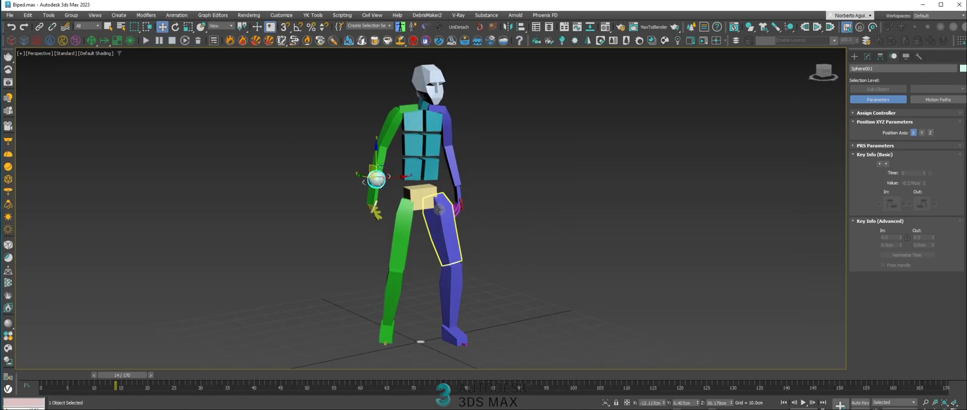
key(Delete)
In Figure mode, disable Prop 1 in the biped's structure, then leave Figure mode
alt+middle_drag(553, 184, 580, 185)
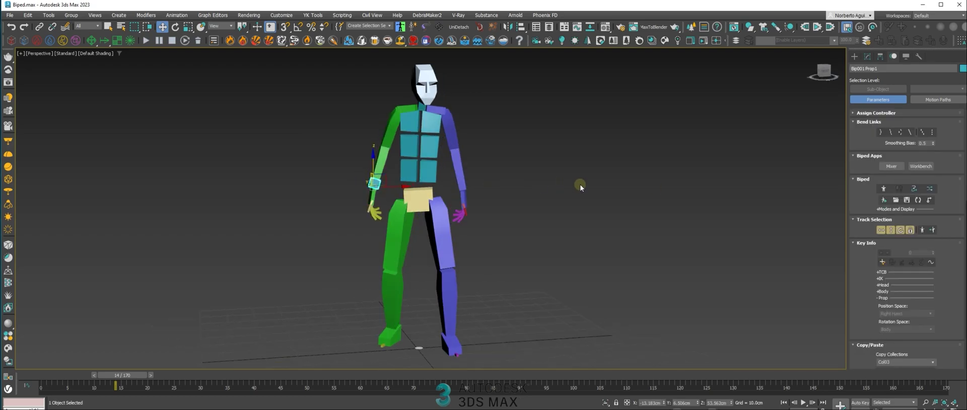
click(882, 190)
scroll(870, 264, down, 5)
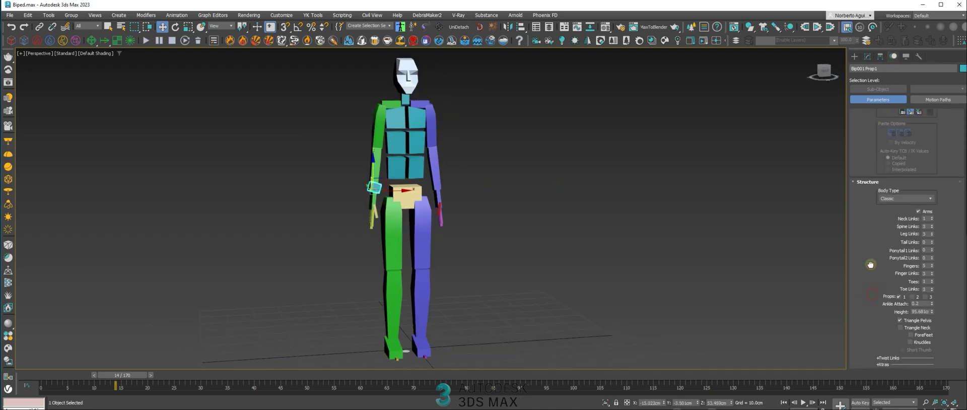
click(899, 296)
click(883, 189)
Scrub the book-taking motion to frame 69, where the biped bends down to grab, and deselect the biped
alt+middle_drag(576, 167, 605, 174)
scroll(604, 174, down, 3)
middle_drag(605, 174, 561, 188)
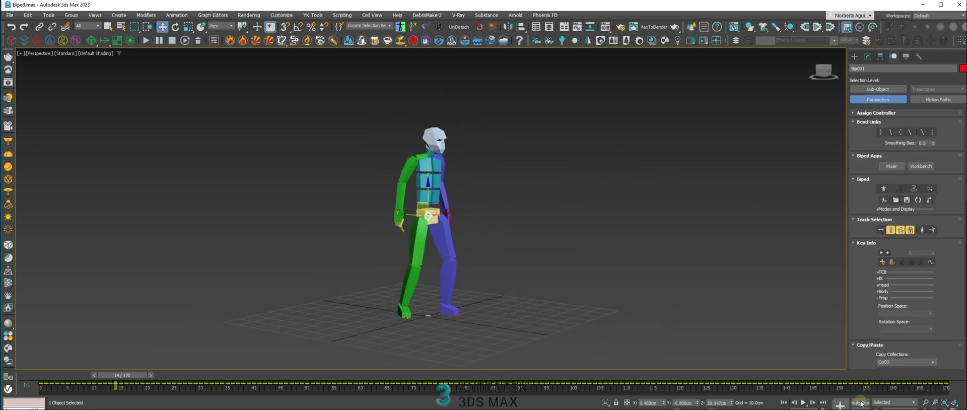
alt+middle_drag(473, 248, 482, 256)
drag(130, 376, 411, 394)
key(w)
alt+middle_drag(505, 296, 479, 276)
click(503, 284)
Create a long box about 33 cm high in front of the biped and shift it under the reaching hand
click(854, 56)
click(877, 111)
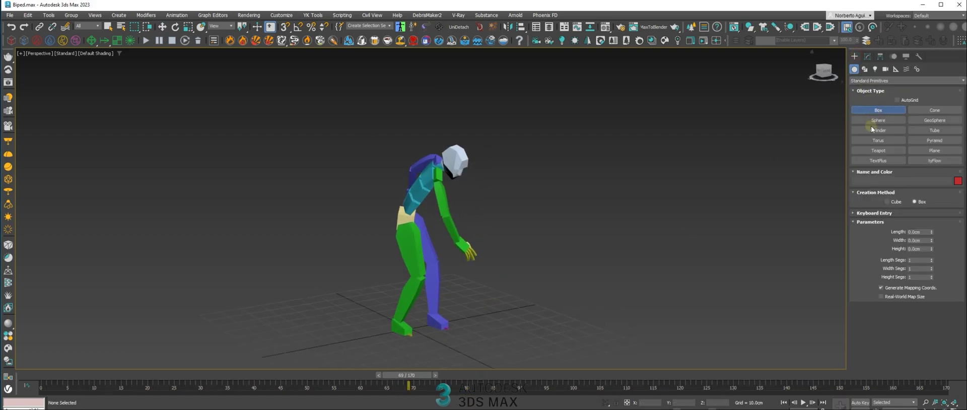
alt+middle_drag(509, 323, 530, 338)
drag(581, 293, 469, 372)
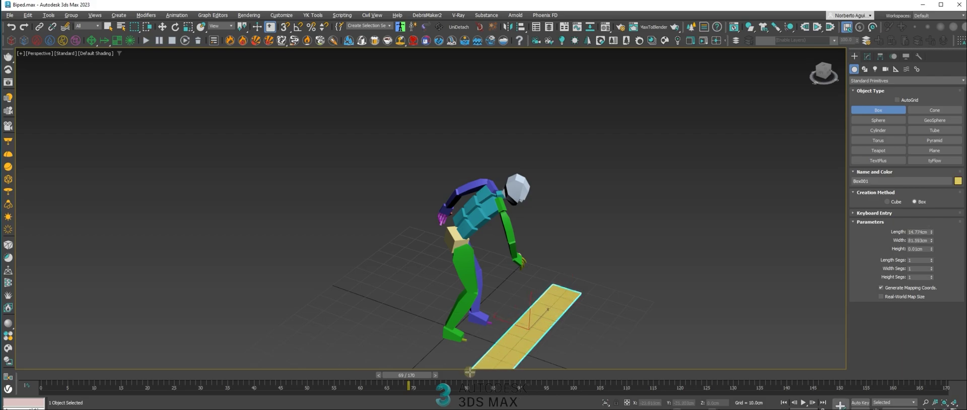
click(493, 299)
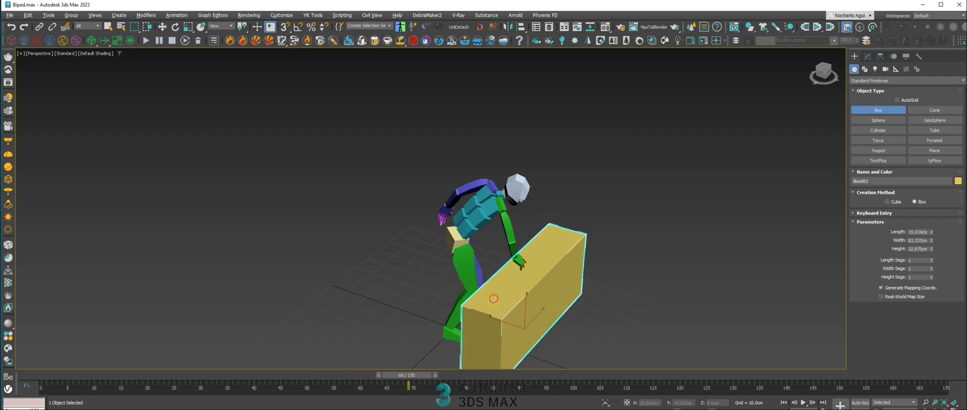
alt+middle_drag(565, 291, 448, 290)
key(w)
drag(545, 326, 553, 325)
alt+middle_drag(568, 292, 627, 296)
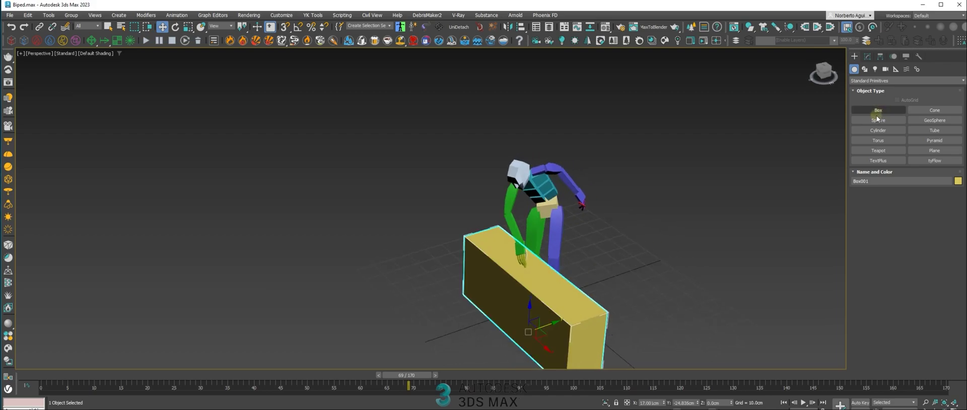
Create a sphere with a radius of about 3.7 cm and place it on top of the box beside the right hand
click(878, 120)
alt+middle_drag(693, 206, 643, 194)
drag(571, 321, 572, 326)
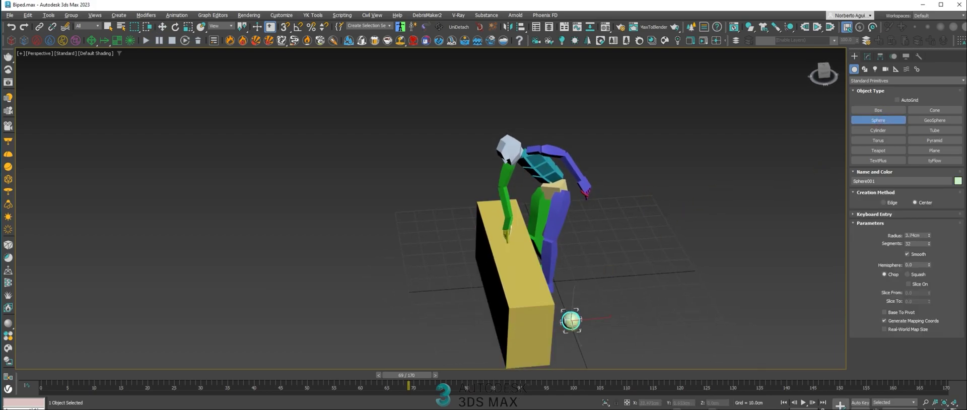
click(204, 30)
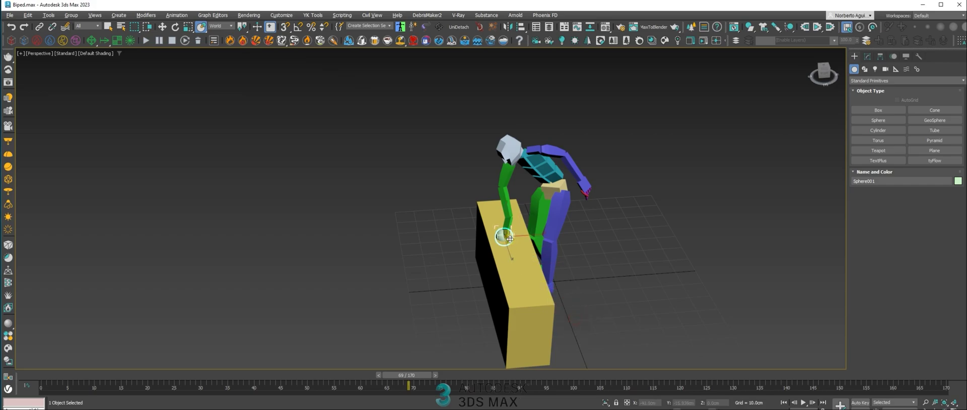
alt+middle_drag(511, 239, 494, 237)
scroll(495, 237, up, 5)
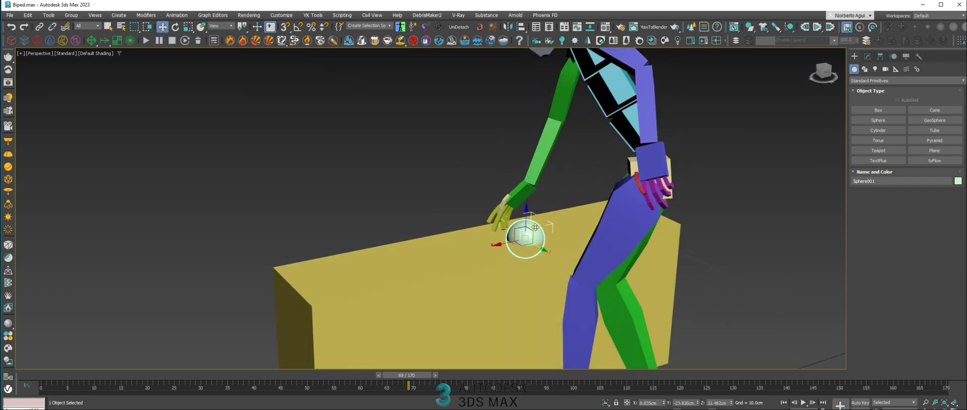
alt+middle_drag(523, 211, 566, 224)
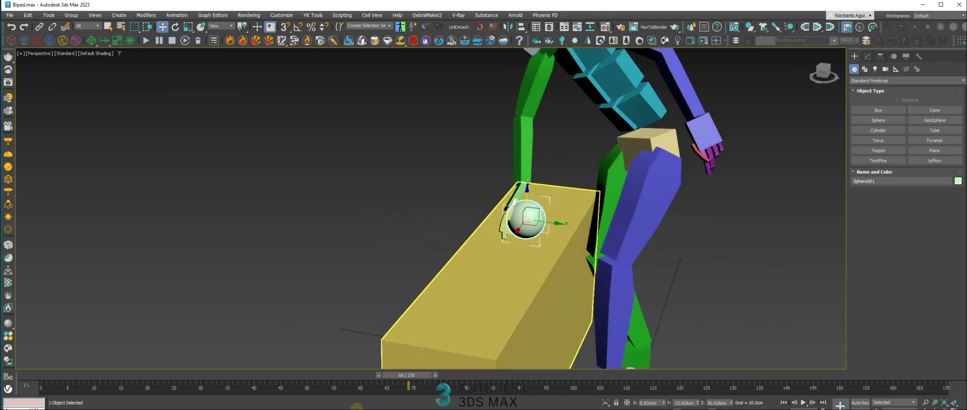
Scrub around the grab to compare the hand with the sphere, fine-tune the sphere's position, and stop at frame 66
drag(410, 375, 418, 360)
key(w)
alt+middle_drag(554, 230, 493, 226)
drag(447, 379, 463, 395)
key(w)
alt+middle_drag(500, 303, 567, 303)
click(654, 269)
alt+middle_drag(653, 269, 456, 287)
click(435, 277)
drag(454, 376, 395, 375)
key(w)
alt+middle_drag(467, 271, 511, 273)
Assign a Link Constraint as the sphere's transform controller and return the timeline to frame 0
click(893, 56)
click(868, 122)
click(871, 113)
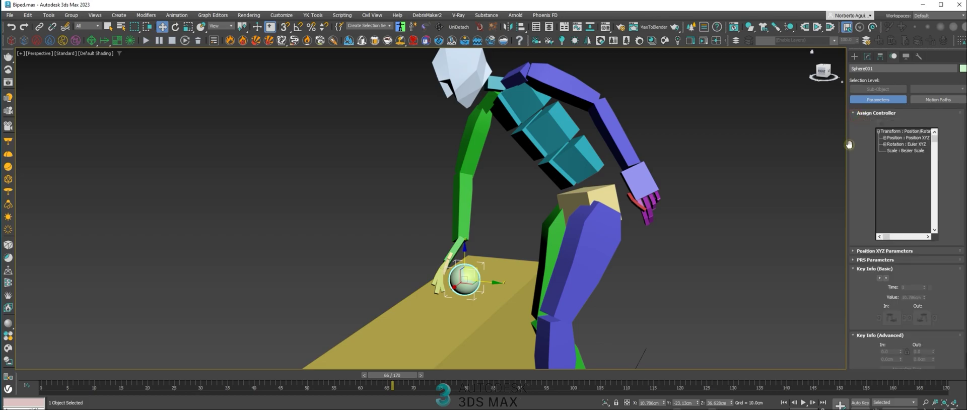
click(863, 114)
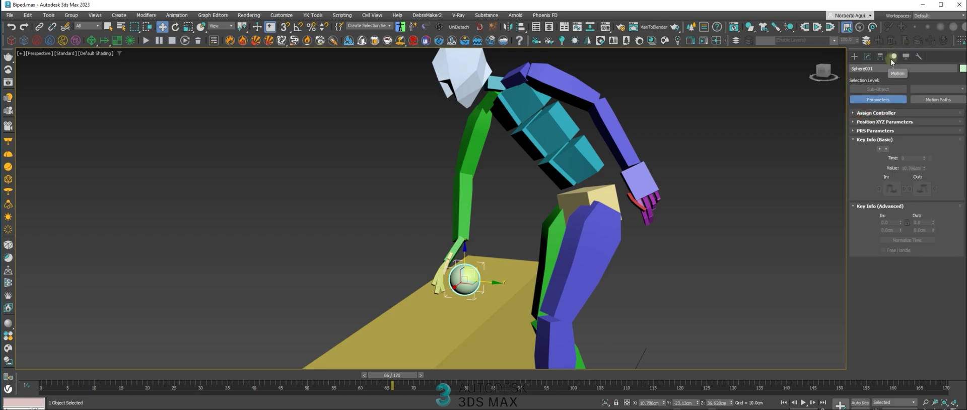
click(853, 139)
click(863, 114)
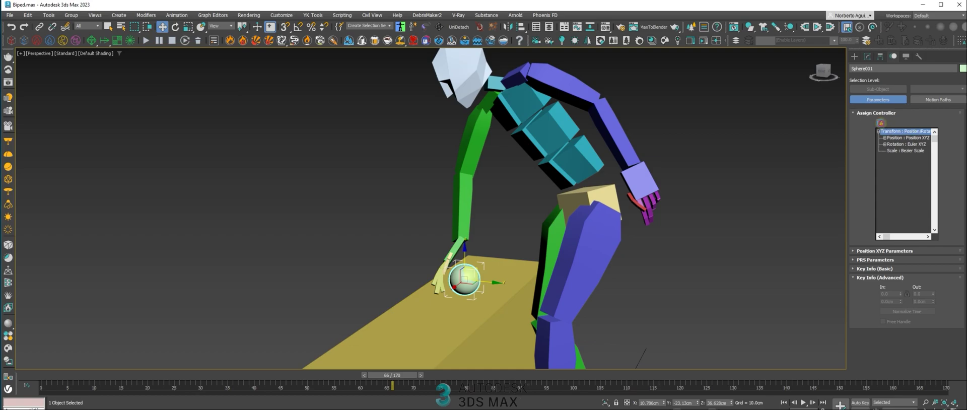
click(880, 122)
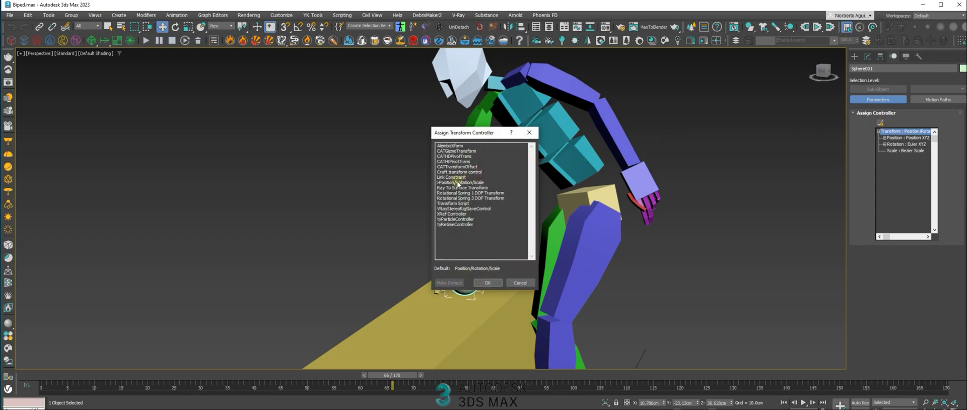
click(488, 282)
drag(861, 215, 861, 201)
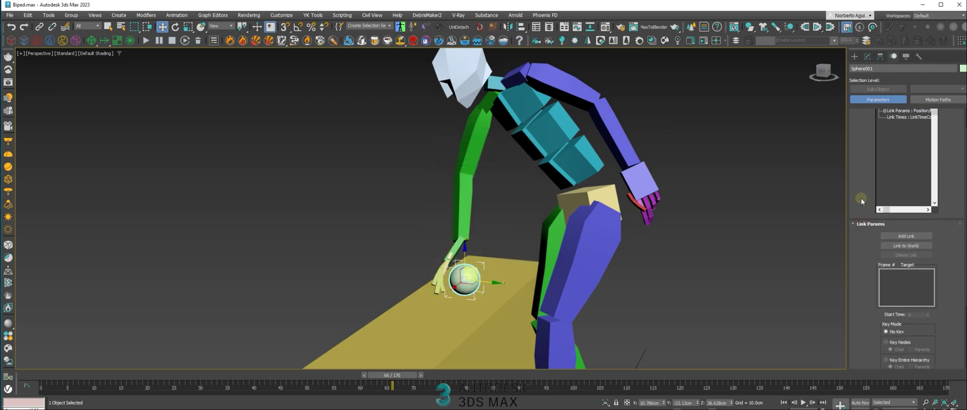
alt+middle_drag(569, 242, 567, 235)
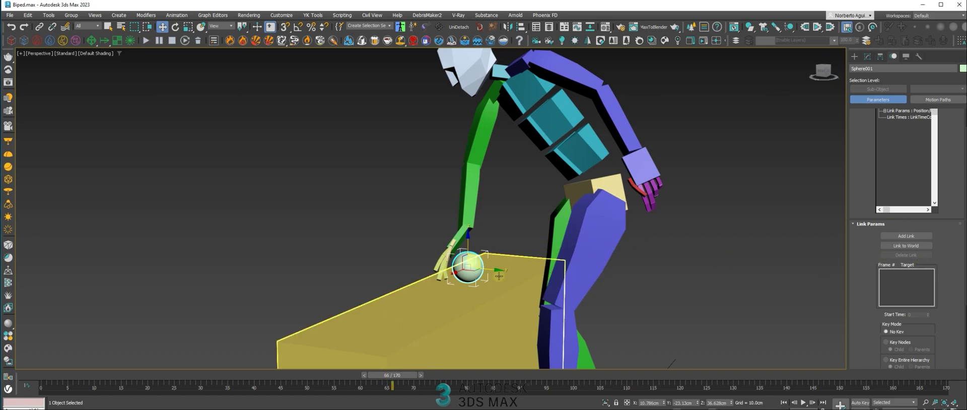
middle_drag(498, 276, 502, 280)
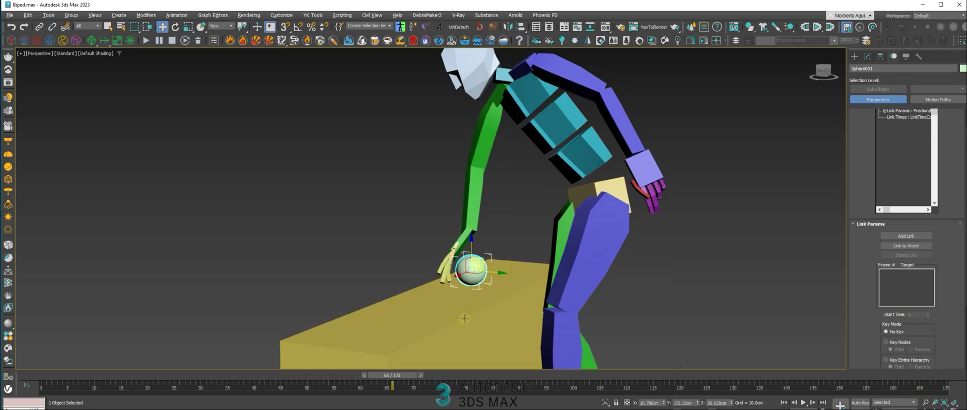
drag(390, 375, 2, 356)
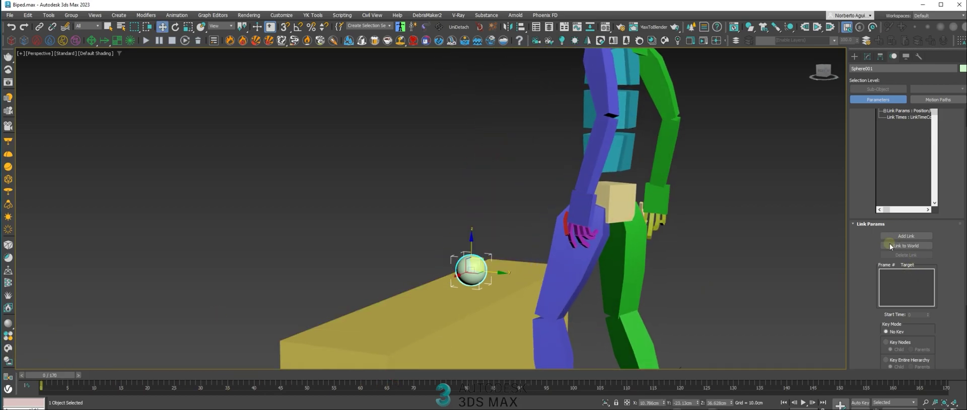
Add the box as the sphere's link target at frame 0
alt+middle_drag(667, 249, 660, 253)
middle_drag(670, 307, 692, 282)
alt+middle_drag(692, 283, 684, 272)
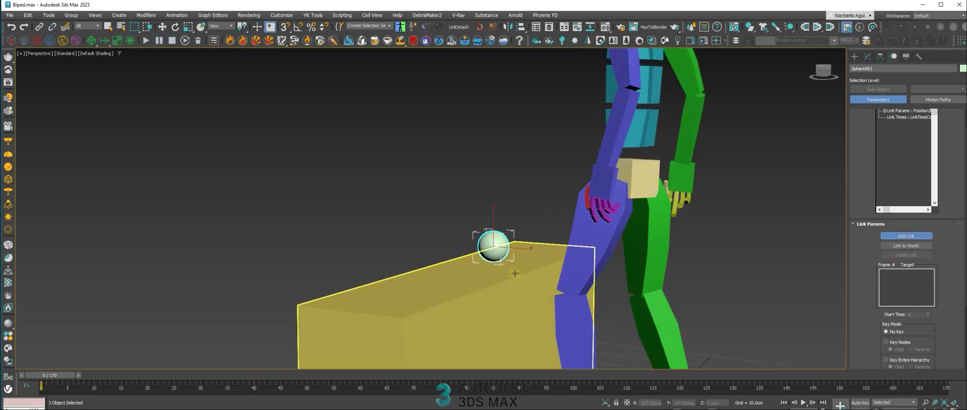
alt+middle_drag(583, 240, 580, 245)
drag(60, 376, 256, 357)
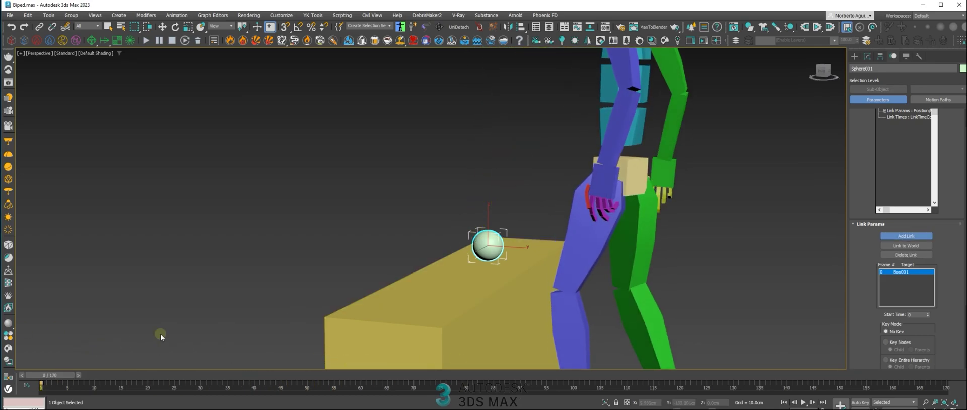
scroll(448, 248, up, 3)
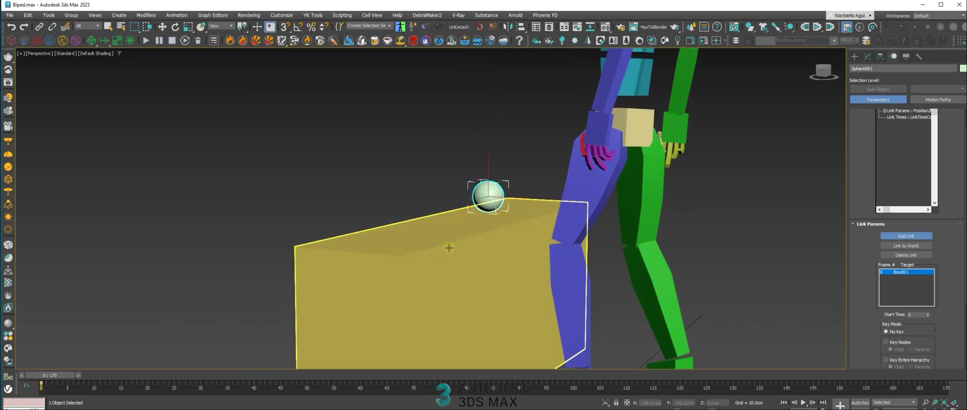
scroll(448, 247, down, 4)
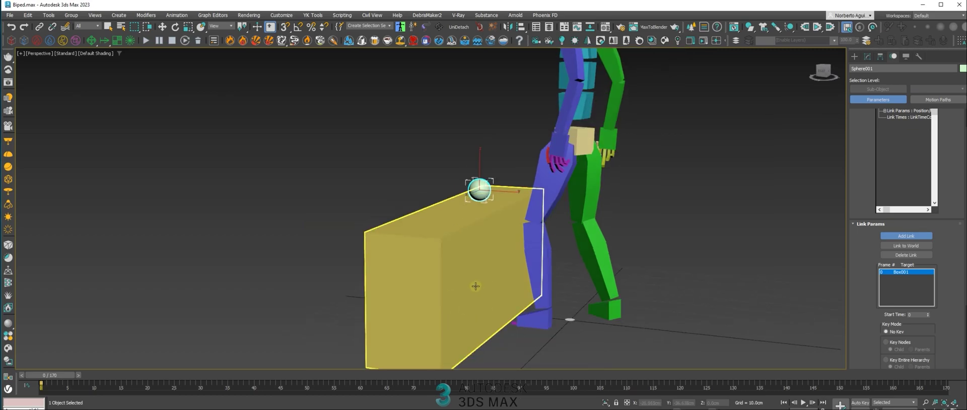
Try moving the sphere and the box to test their link, undo the moves, and reselect the sphere
drag(470, 191, 454, 190)
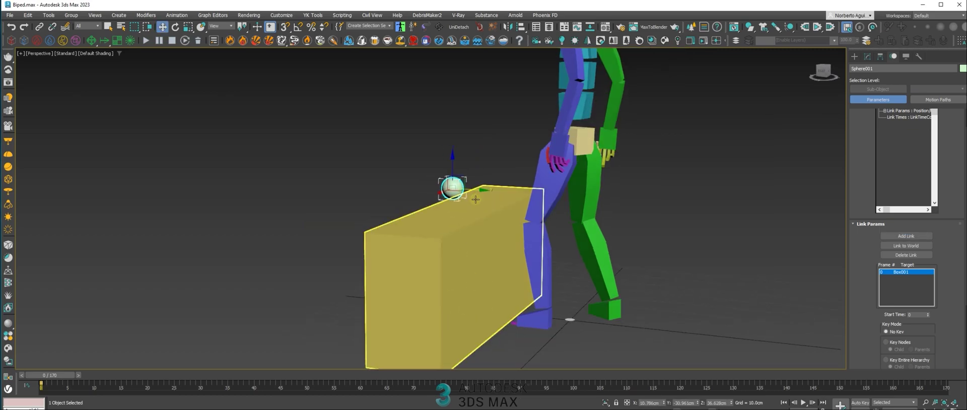
click(483, 239)
drag(485, 330, 457, 327)
key(ctrl+z)
click(480, 185)
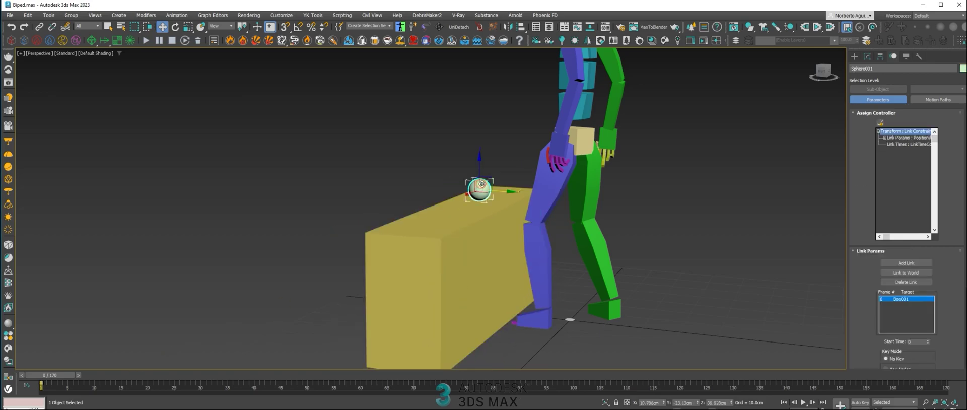
Replace the sphere's box link with a link to the world at frame 0
alt+middle_drag(546, 249, 503, 223)
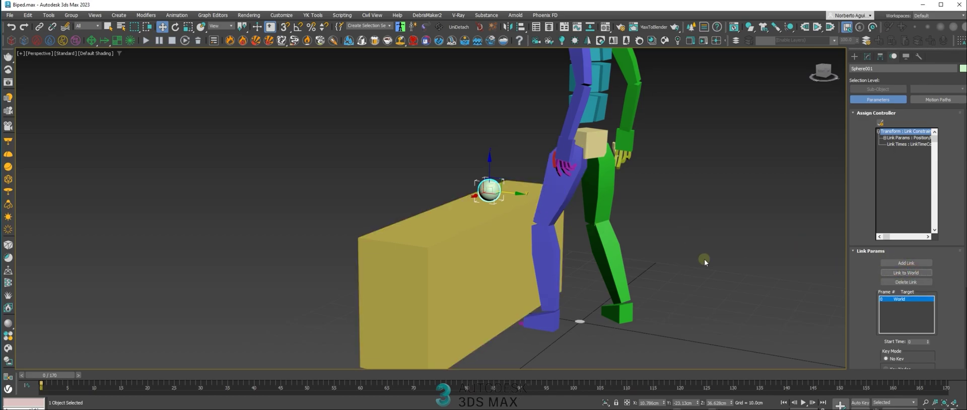
mouse_move(458, 271)
alt+middle_down()
mouse_move(484, 248)
mouse_move(455, 268)
alt+middle_up()
middle_drag(455, 268, 434, 276)
Advance the timeline to frame 73, where the right hand's fingers close around the sphere
drag(62, 371, 445, 402)
alt+middle_drag(467, 245, 447, 251)
scroll(471, 254, up, 3)
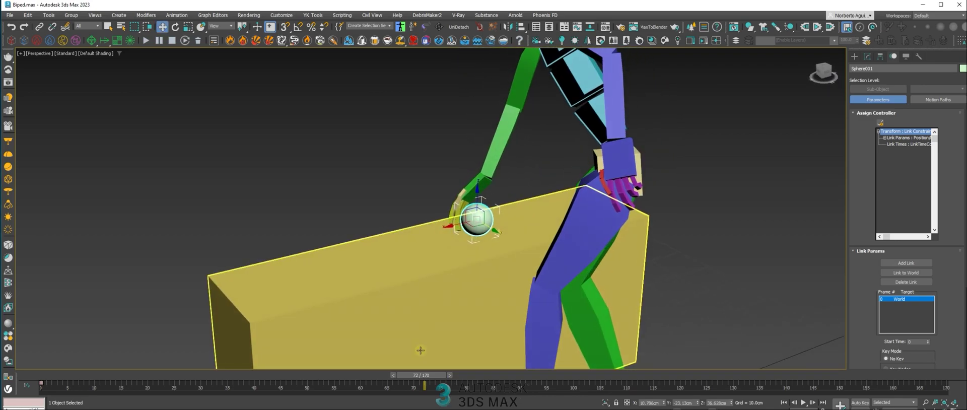
drag(425, 378, 440, 385)
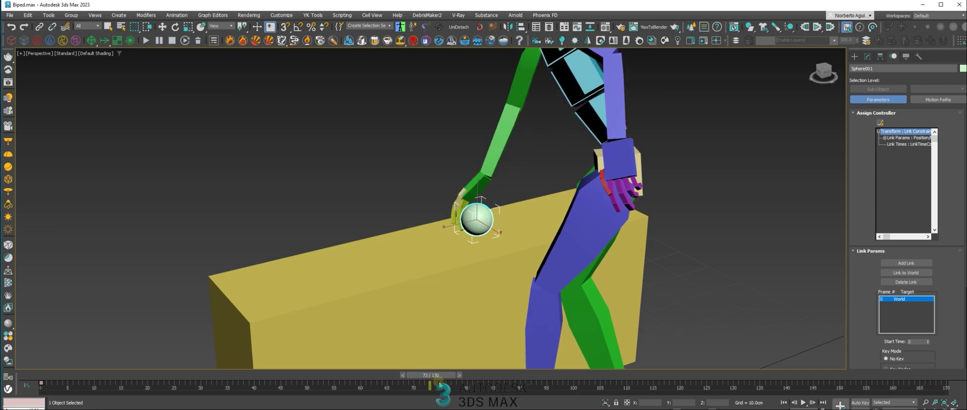
key(w)
alt+middle_drag(526, 242, 542, 243)
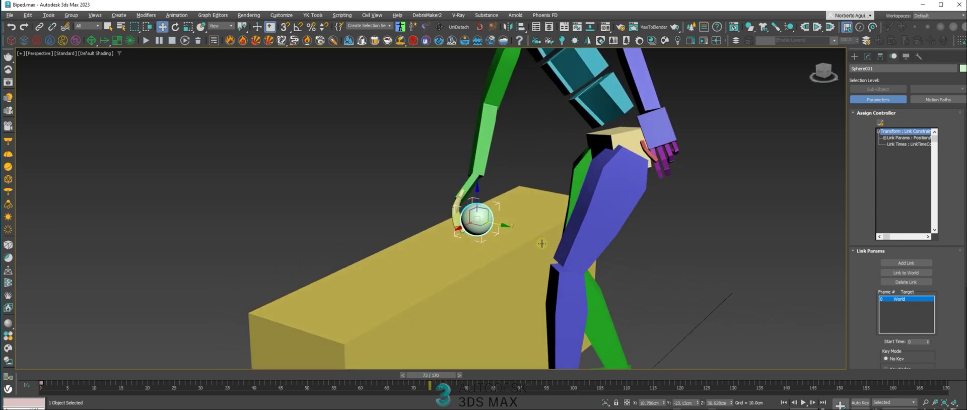
scroll(514, 299, up, 3)
alt+middle_drag(514, 299, 520, 287)
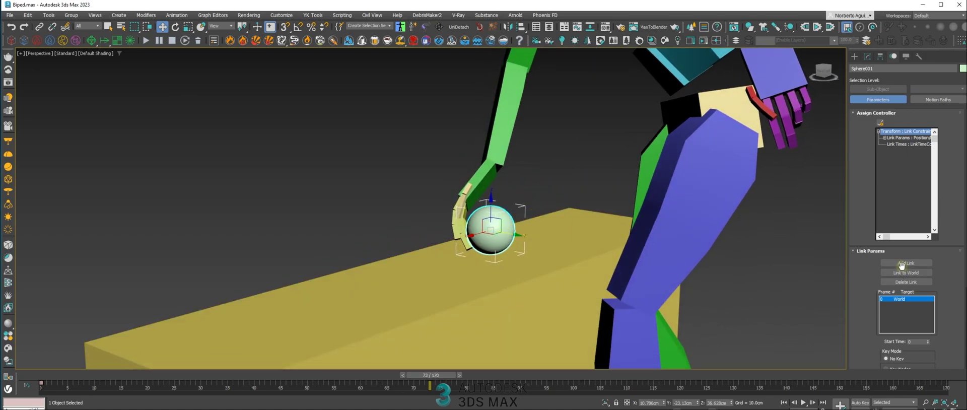
Try linking the sphere to the Bip001 R Finger21 bone at frame 73
alt+middle_drag(565, 230, 574, 236)
scroll(486, 221, up, 4)
alt+middle_drag(485, 222, 460, 226)
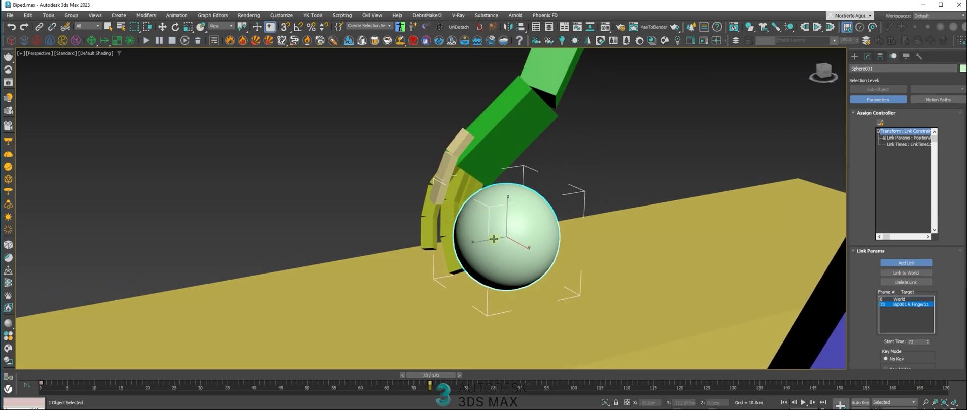
Link the sphere to the Bip001 R Finger22 bone at frame 73 and scrub the timeline to check the pickup
click(905, 264)
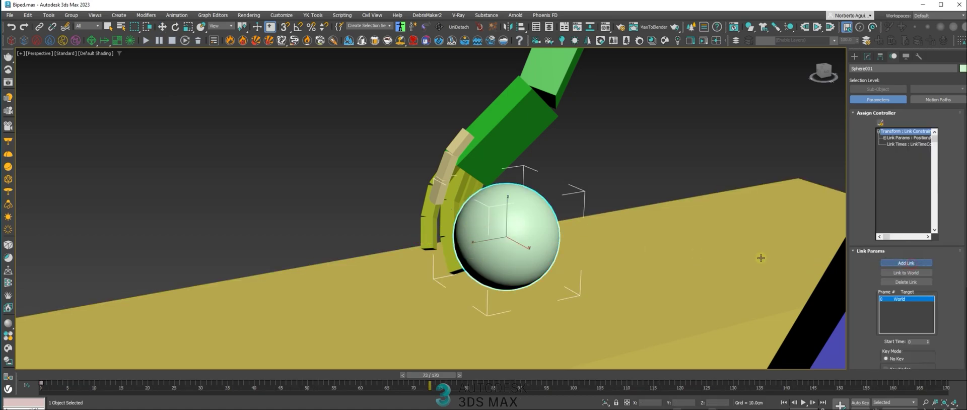
mouse_move(612, 254)
alt+middle_down()
mouse_move(611, 246)
mouse_move(612, 261)
alt+middle_up()
drag(434, 377, 566, 383)
click(906, 263)
scroll(596, 260, down, 5)
alt+middle_drag(597, 258, 650, 283)
drag(602, 377, 290, 350)
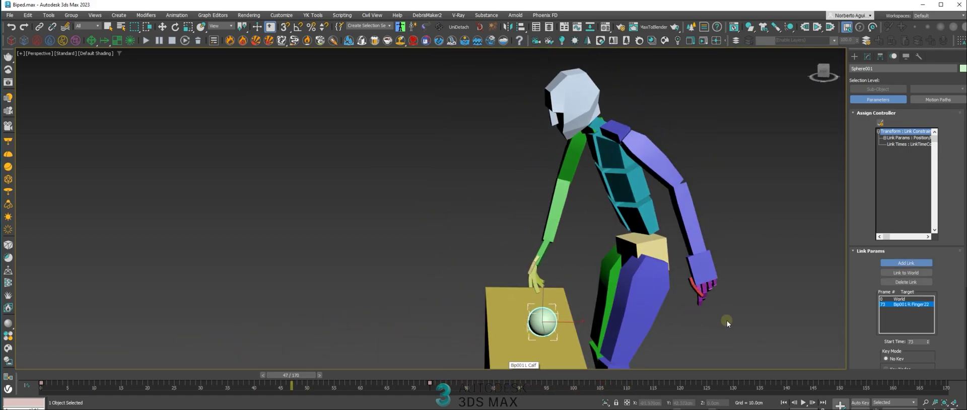
Stop adding links, deselect the sphere, and scrub through the grab to examine how the sphere follows the hand
click(854, 57)
click(729, 213)
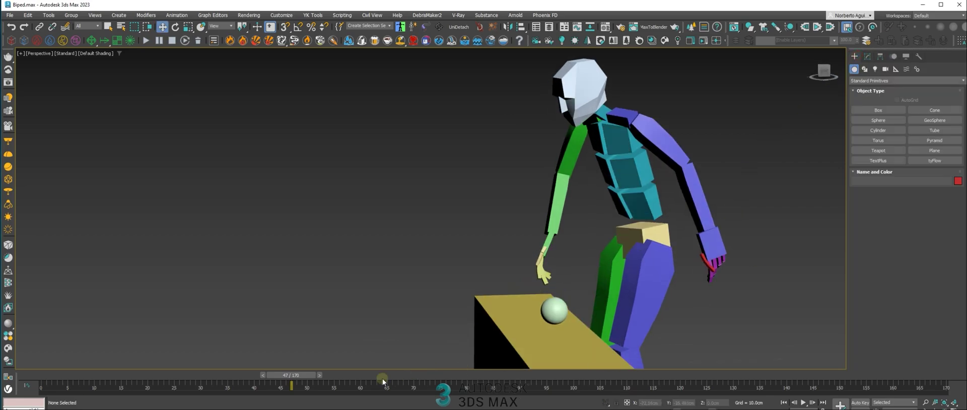
drag(296, 374, 490, 333)
key(w)
alt+middle_drag(561, 280, 527, 283)
Turn on Auto Key and, at frame 83, move the sphere to fit into the right hand
mouse_move(472, 375)
mouse_down()
mouse_move(432, 375)
mouse_move(483, 376)
mouse_up()
click(863, 403)
mouse_move(563, 296)
alt+middle_down()
mouse_move(567, 306)
mouse_move(529, 294)
mouse_move(558, 291)
alt+middle_up()
key(e)
scroll(558, 290, up, 3)
drag(530, 272, 534, 267)
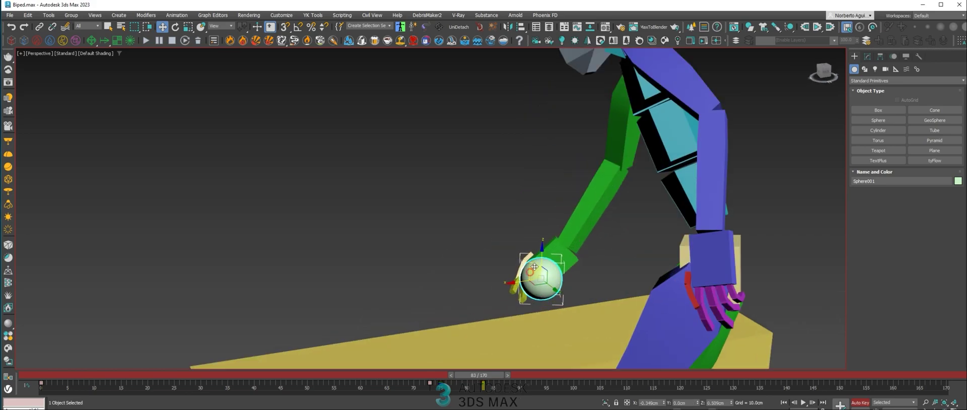
alt+middle_drag(539, 266, 565, 260)
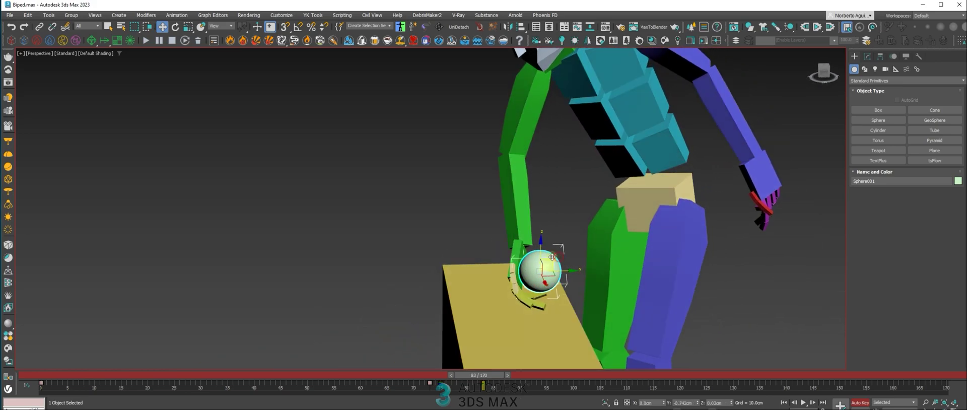
Key a corrected sphere position in the right hand at frame 103
drag(486, 374, 593, 367)
alt+middle_drag(601, 222, 546, 210)
key(e)
alt+middle_drag(569, 155, 562, 173)
key(w)
drag(564, 172, 571, 172)
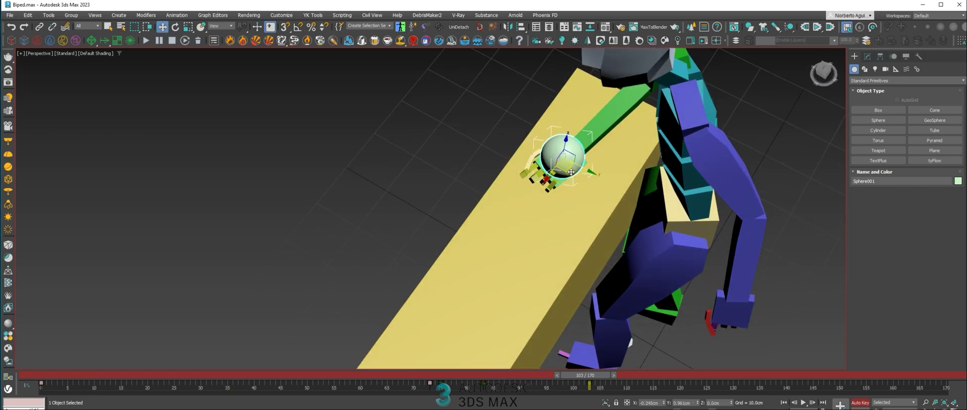
Key a corrected position for the sphere in the right hand at frame 149
drag(579, 375, 841, 363)
alt+middle_drag(778, 272, 741, 200)
alt+middle_drag(700, 169, 725, 146)
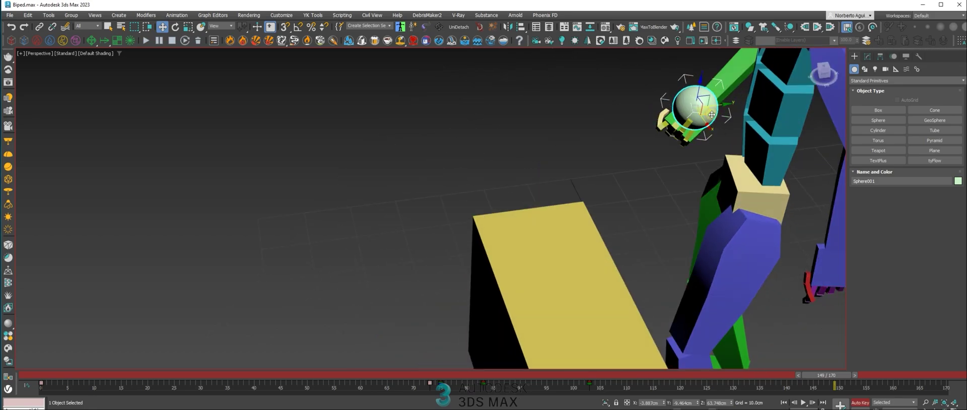
alt+click(711, 113)
click(711, 113)
middle_drag(712, 141, 635, 209)
alt+middle_drag(636, 209, 680, 176)
drag(826, 375, 903, 368)
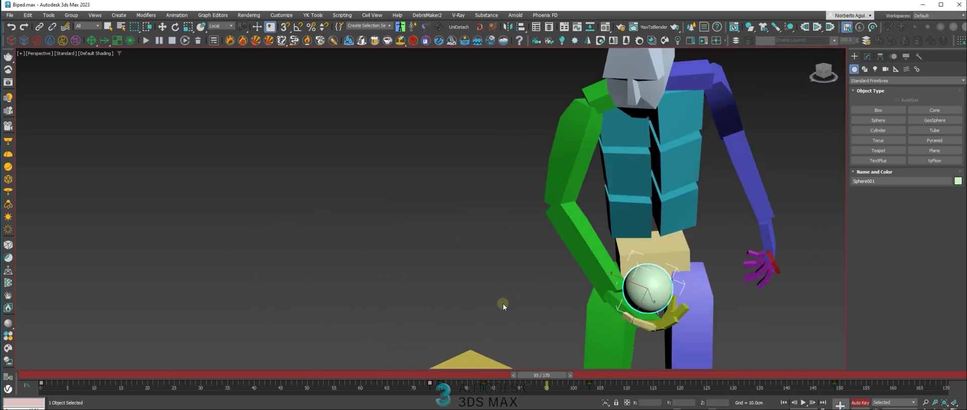
Deselect the sphere and play back the animation from several angles to check how the hand carries it
click(784, 276)
alt+middle_drag(651, 231, 630, 243)
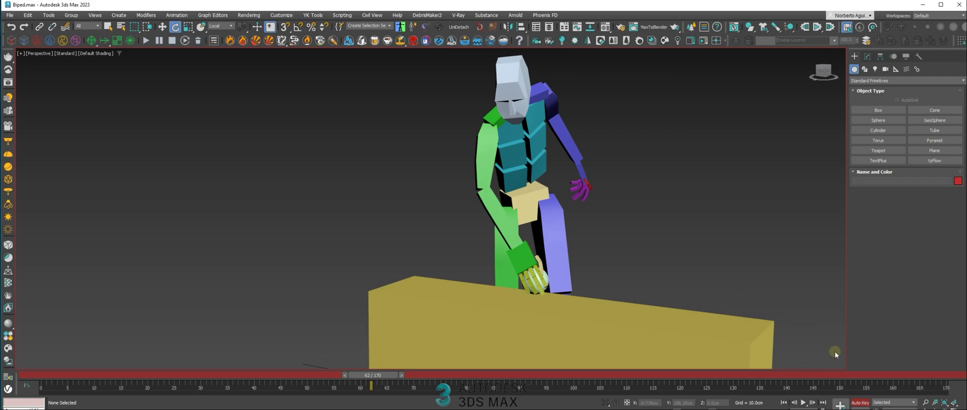
click(805, 403)
alt+middle_drag(678, 305, 607, 236)
scroll(669, 262, down, 4)
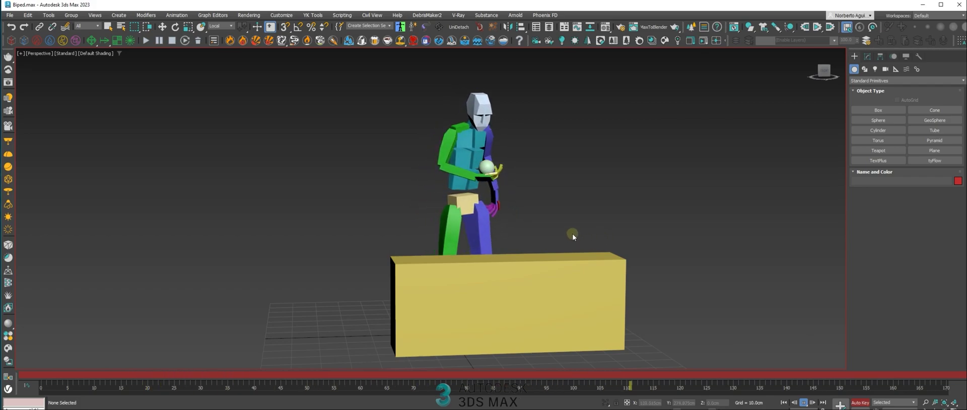
mouse_move(578, 219)
alt+middle_down()
mouse_move(516, 223)
mouse_move(562, 220)
alt+middle_up()
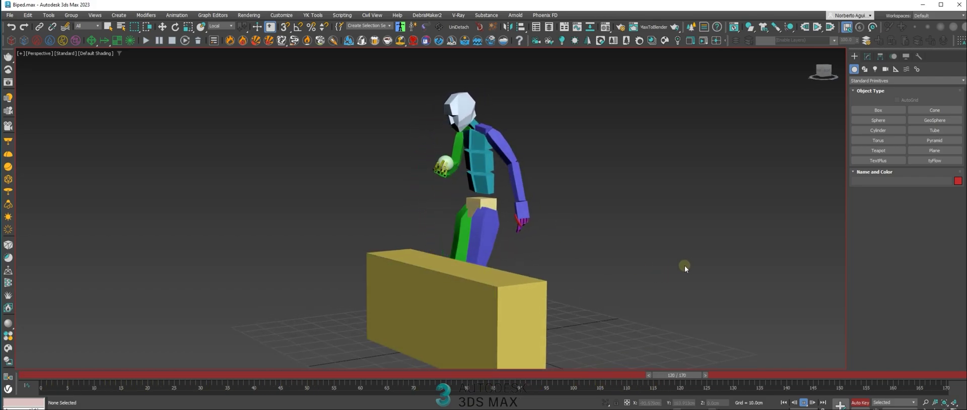
middle_drag(570, 254, 610, 250)
mouse_move(606, 288)
alt+middle_down()
mouse_move(575, 283)
mouse_move(681, 278)
mouse_move(595, 277)
alt+middle_up()
drag(567, 374, 914, 398)
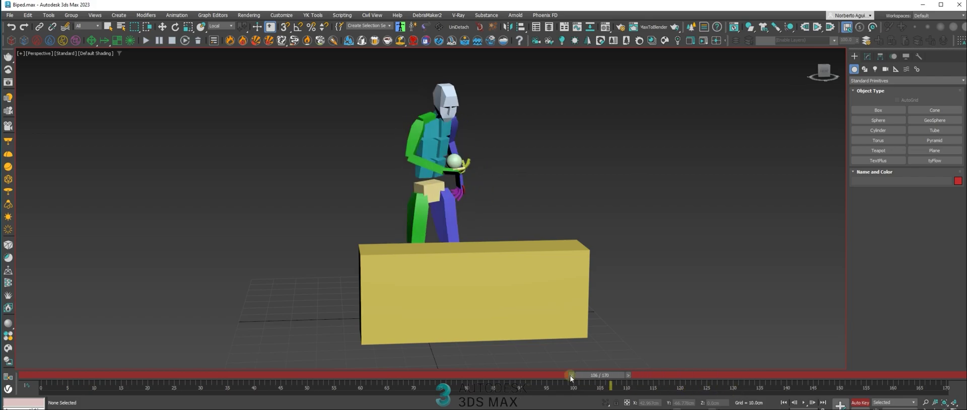
Add a second link for the sphere at frame 122, transferring it from the hand to the box
drag(568, 376, 665, 378)
key(e)
scroll(432, 135, up, 4)
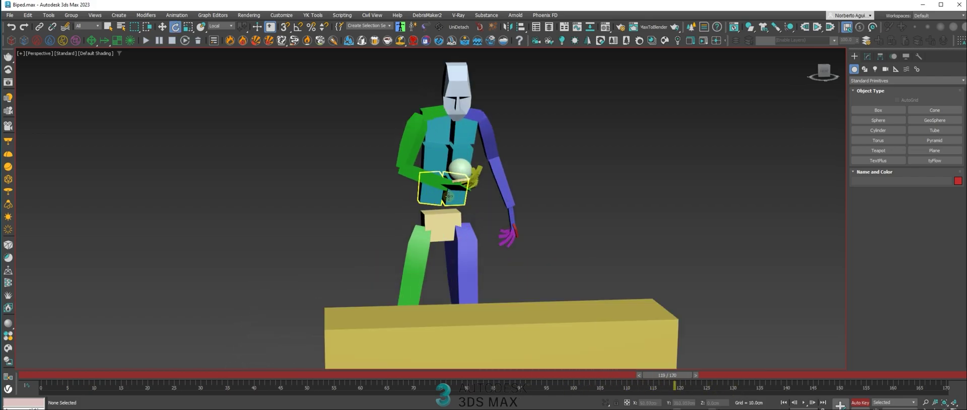
middle_drag(432, 134, 435, 157)
key(w)
click(460, 183)
click(892, 57)
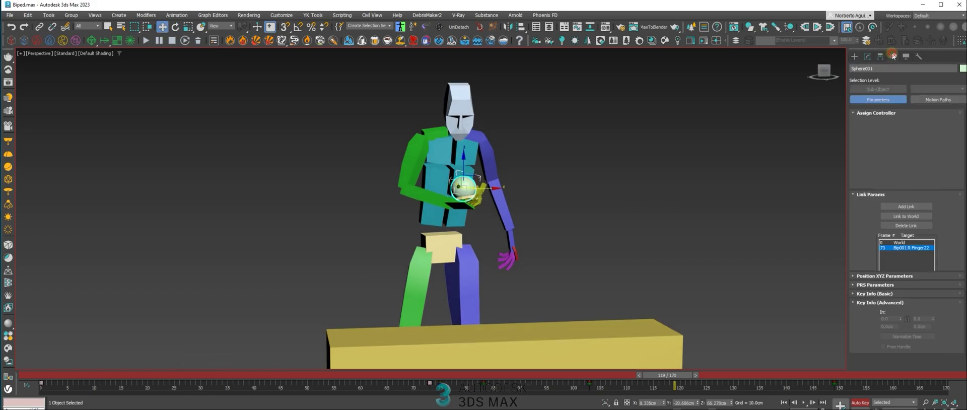
drag(672, 375, 692, 358)
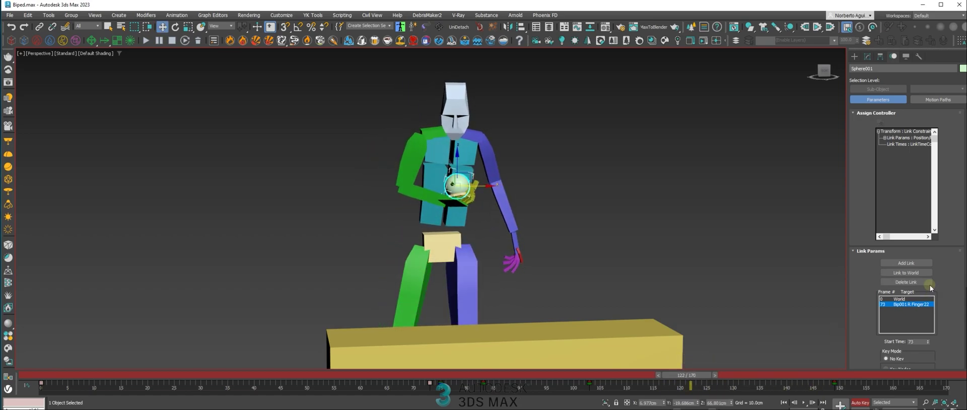
click(909, 260)
click(908, 263)
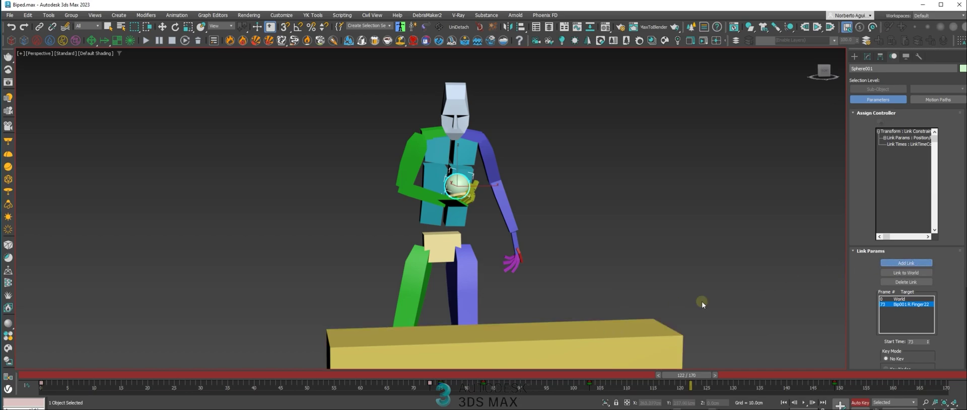
click(608, 331)
Scrub the timeline around the new link to examine how the sphere behaves when released from the hand
drag(693, 374, 801, 347)
click(897, 263)
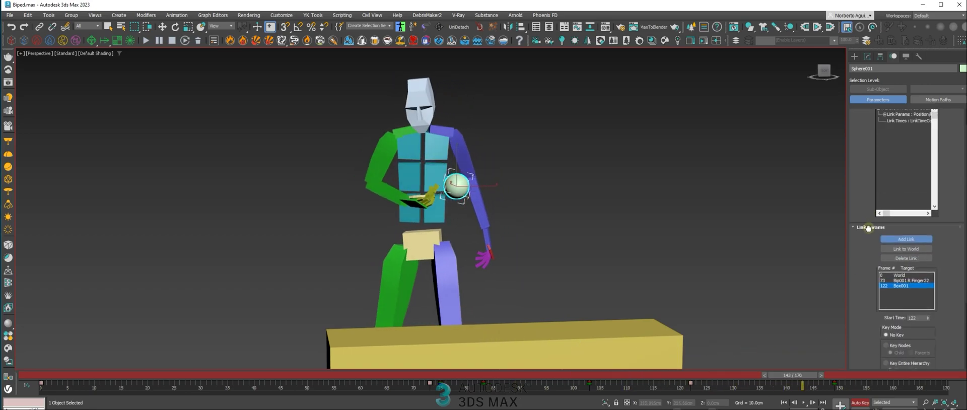
alt+middle_drag(615, 255, 576, 240)
drag(780, 374, 538, 307)
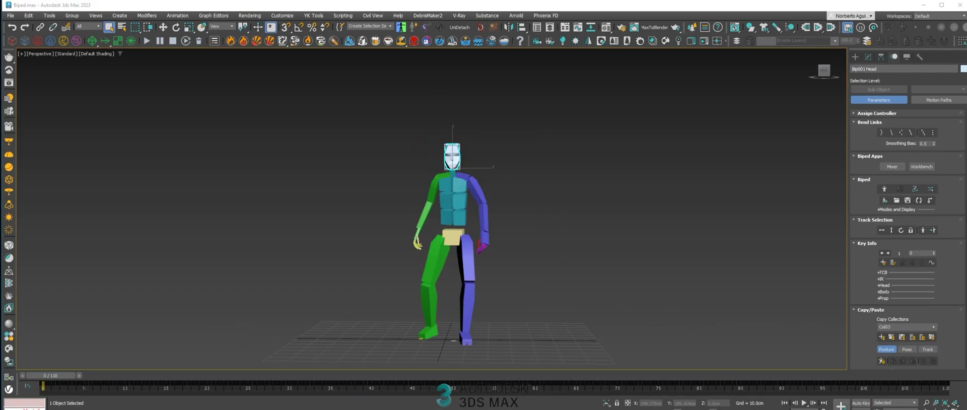
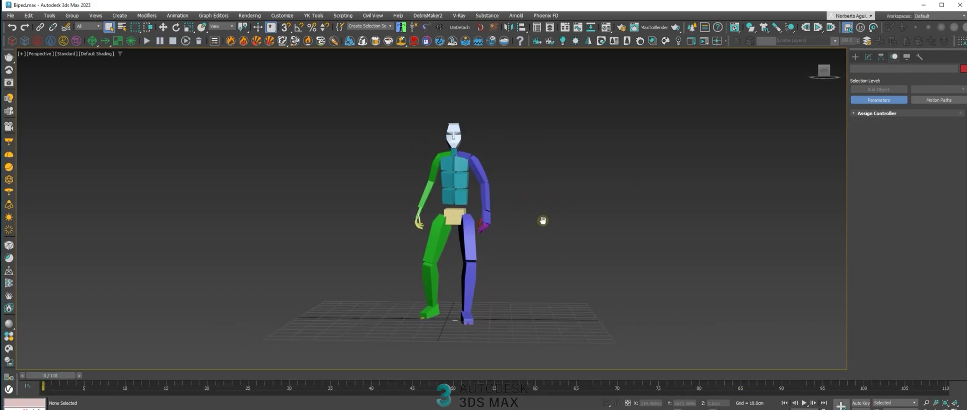
Play the biped's backflip animation, stop it and return to frame 0
click(802, 403)
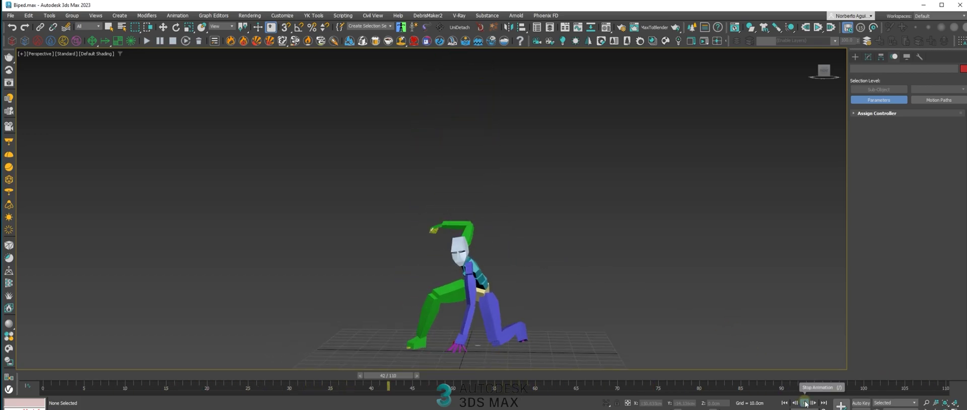
click(804, 403)
click(783, 403)
middle_drag(468, 178, 469, 176)
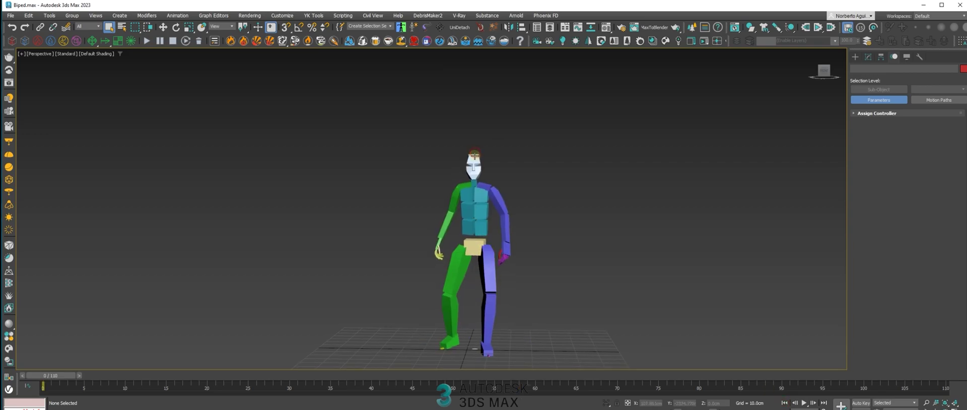
click(474, 154)
middle_drag(684, 203, 685, 190)
alt+middle_drag(685, 190, 672, 189)
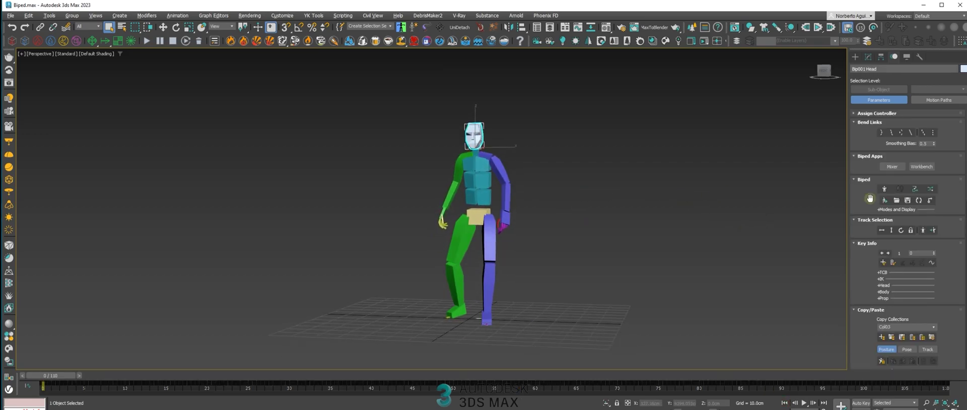
click(905, 200)
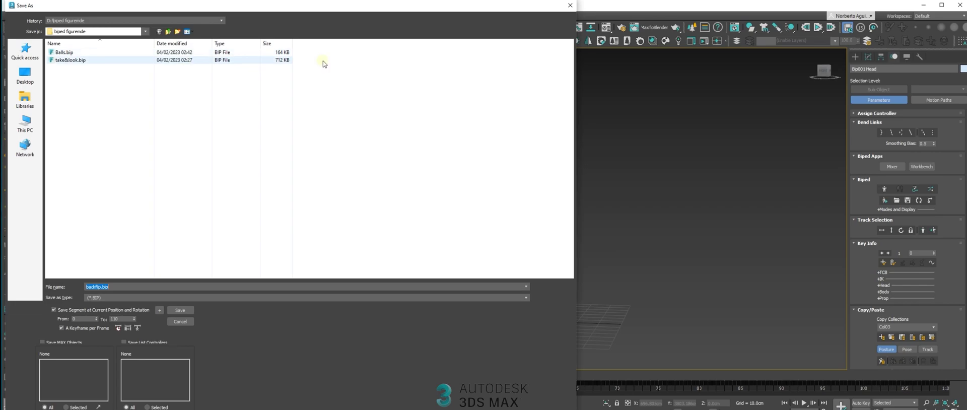
click(571, 6)
click(599, 131)
click(475, 137)
click(477, 137)
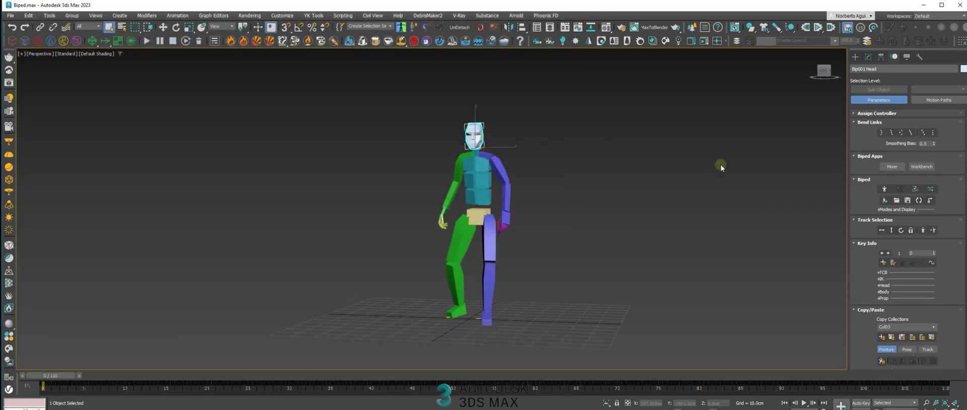
Save the biped's motion from frame 0 to 110 as backflip.bip, with a keyframe per frame
click(507, 216)
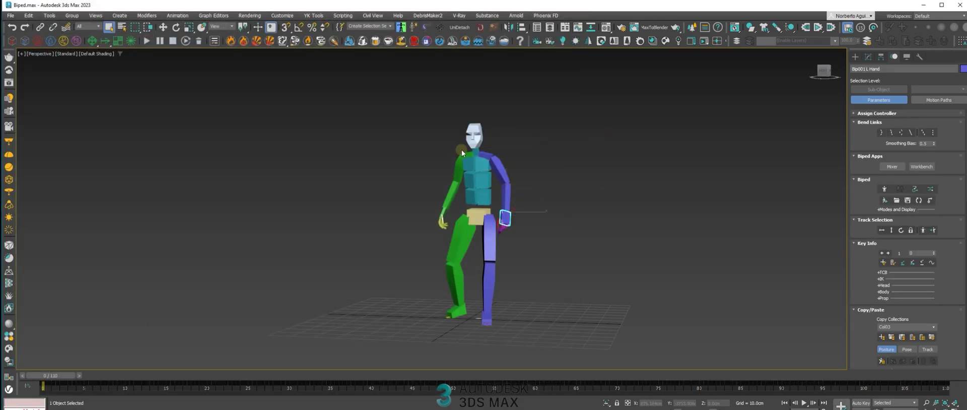
click(907, 201)
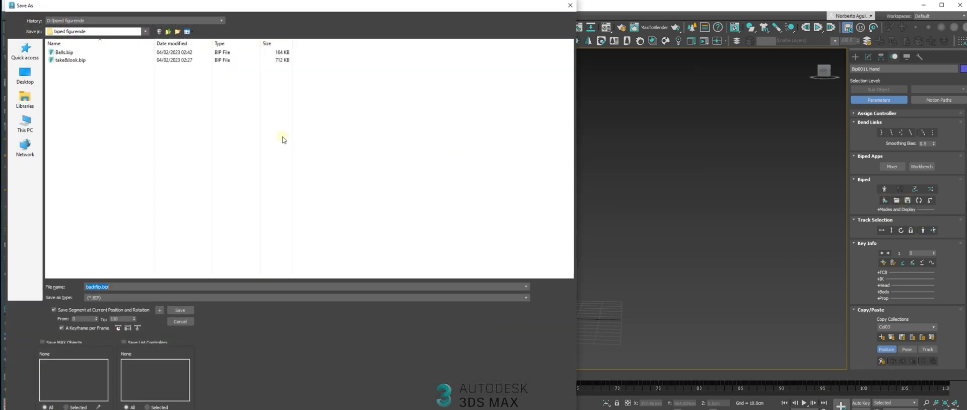
click(181, 310)
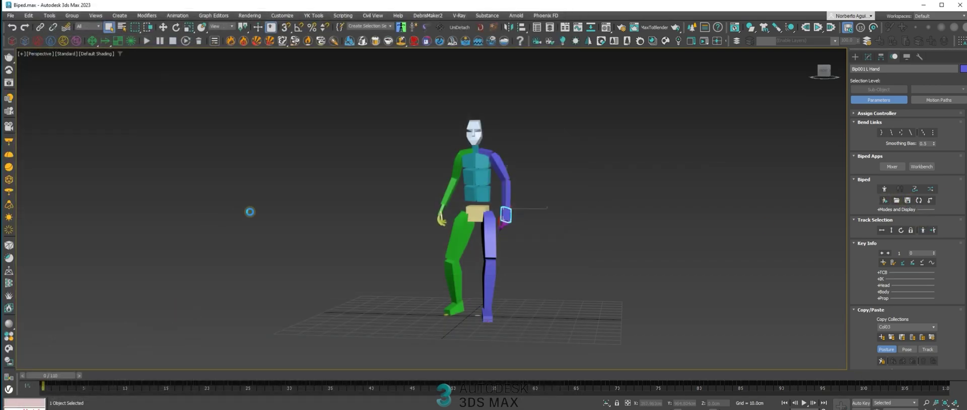
Select the entire biped and delete it from the scene
middle_drag(524, 192, 558, 201)
drag(596, 216, 379, 262)
key(Delete)
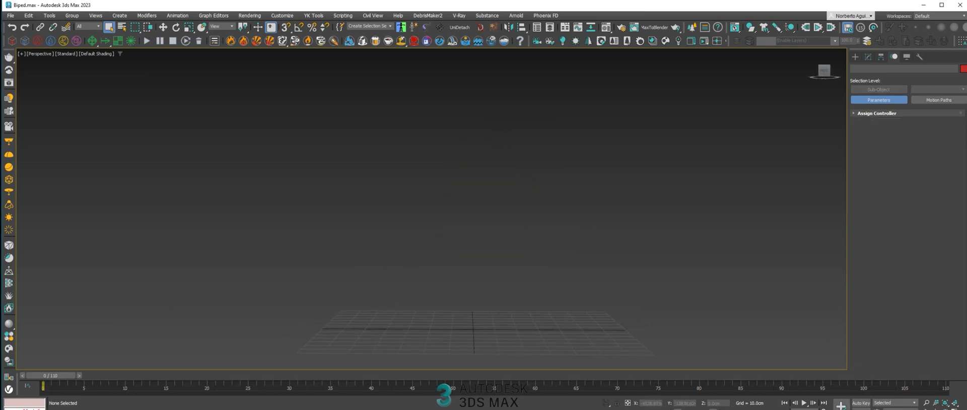
Create a CATParent with the Base Human preset at the grid's center, drawn at a CATUnits ratio of about 0.23
click(853, 57)
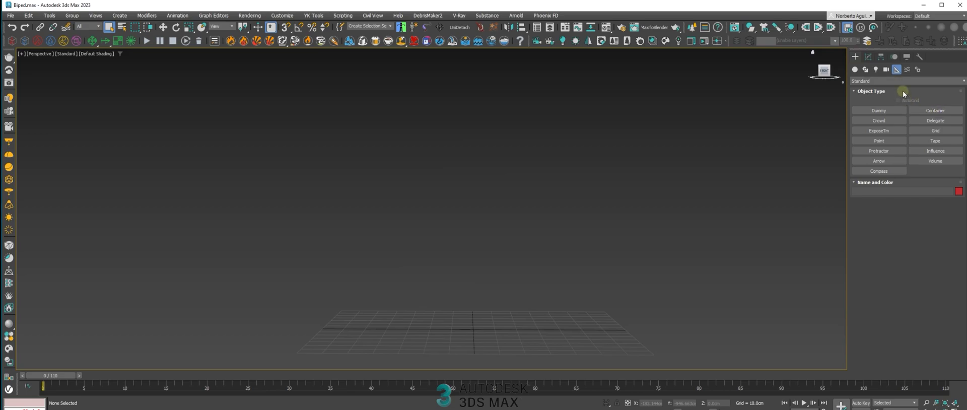
click(898, 82)
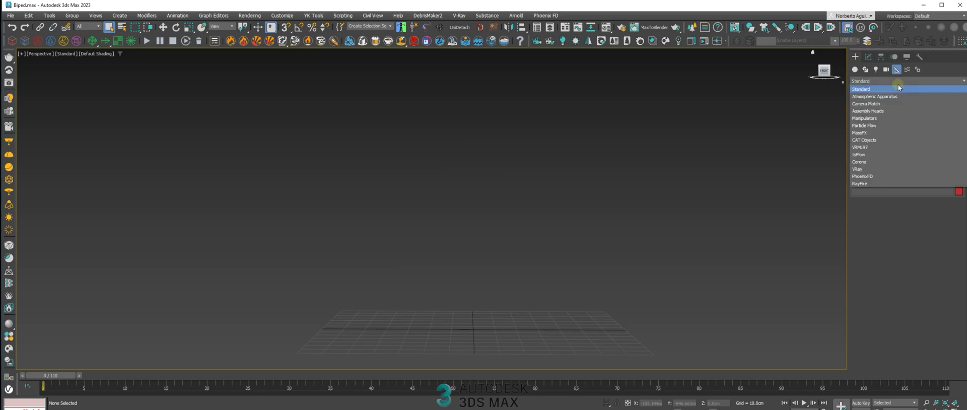
click(866, 140)
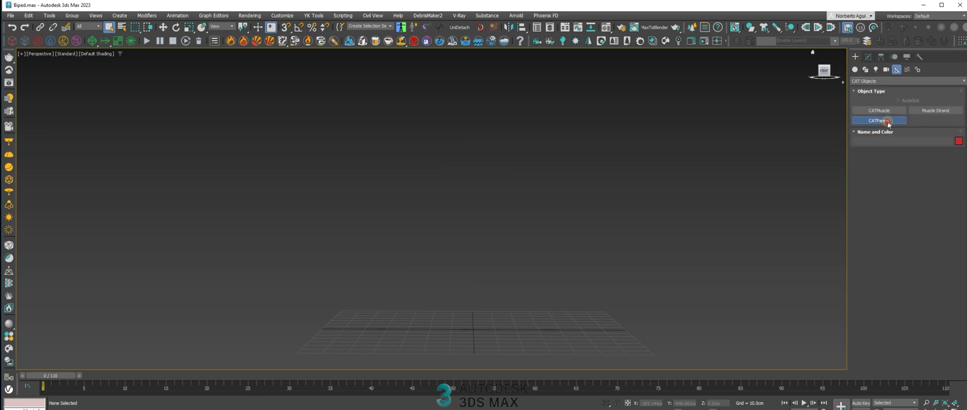
click(886, 121)
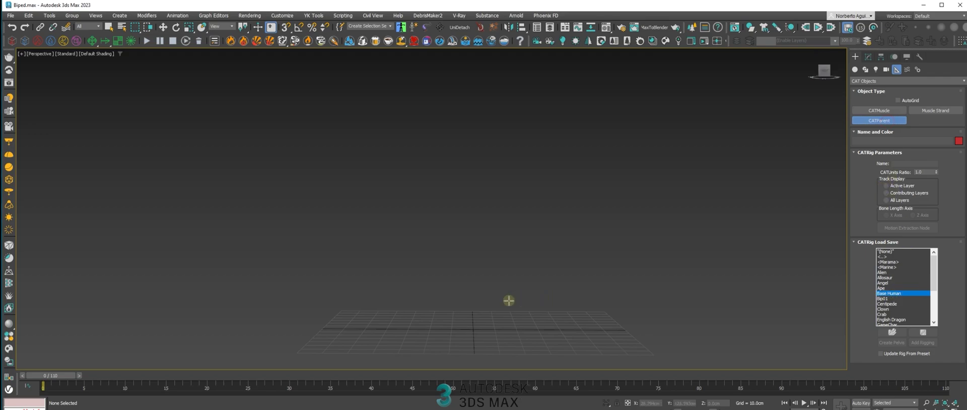
mouse_move(474, 329)
mouse_down()
mouse_move(481, 287)
mouse_move(478, 316)
mouse_up()
alt+middle_drag(512, 317, 542, 301)
scroll(543, 310, up, 4)
scroll(559, 295, down, 3)
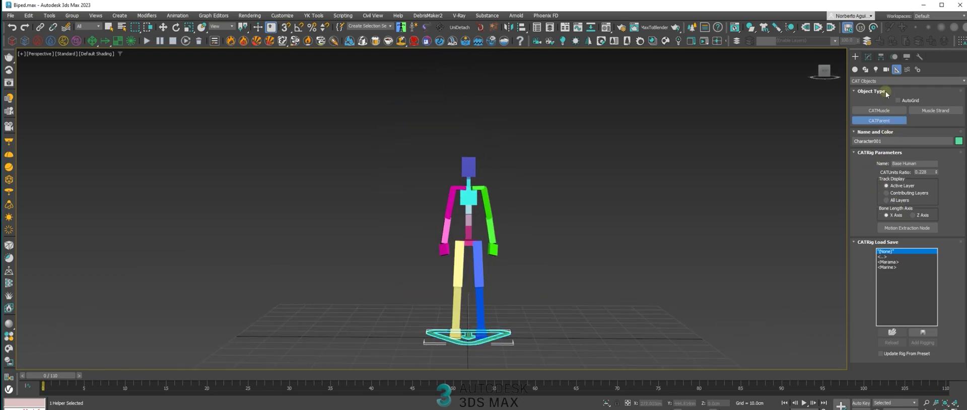
click(876, 121)
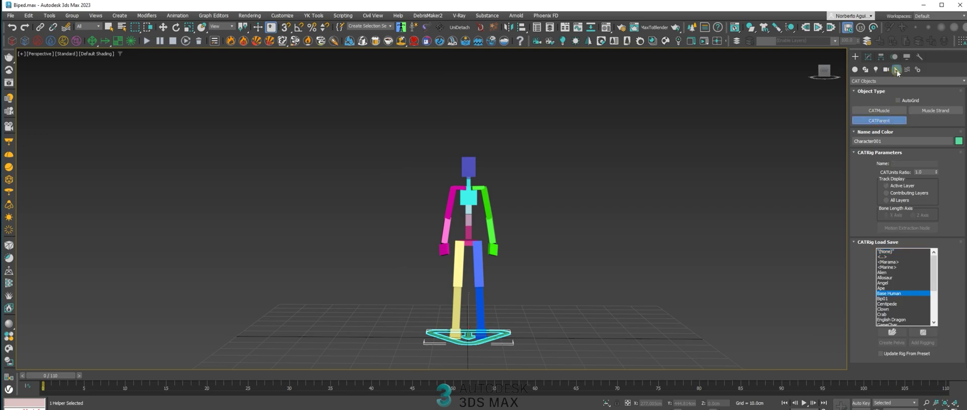
click(857, 91)
click(854, 100)
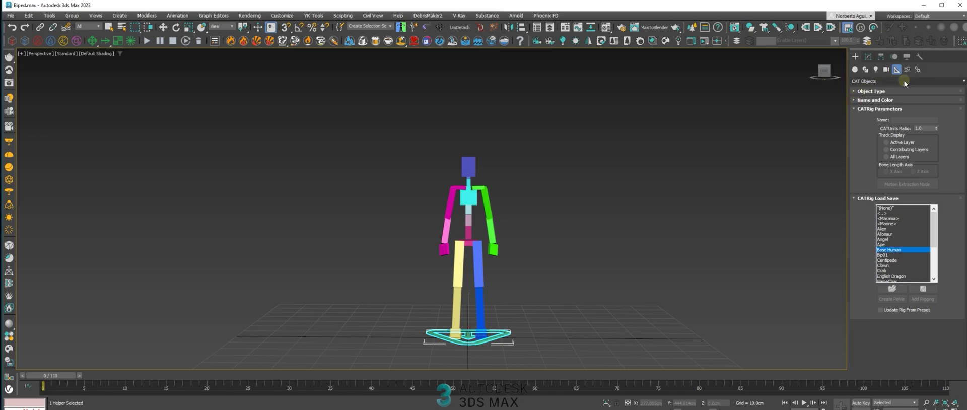
Draw a Tape helper in the front view from the CAT rig's base to above its head to measure its height
click(898, 80)
click(867, 89)
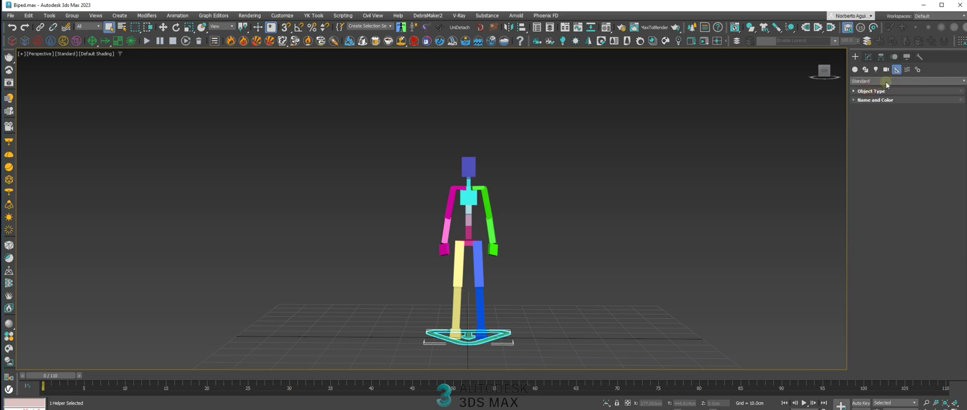
click(867, 91)
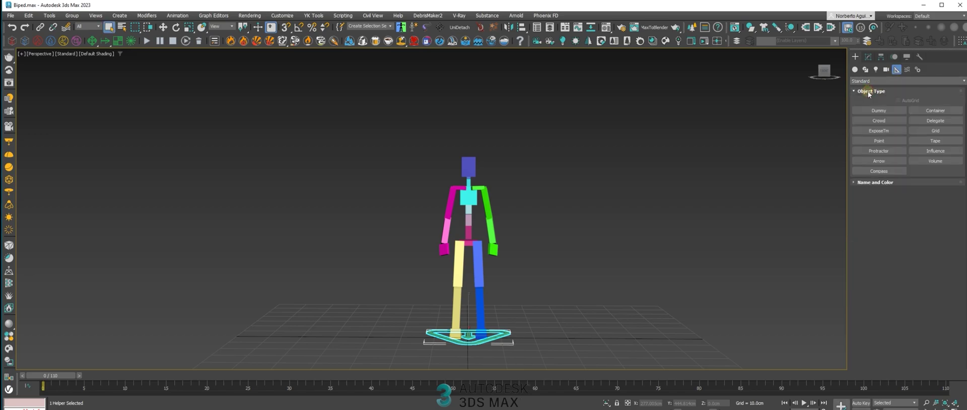
click(934, 141)
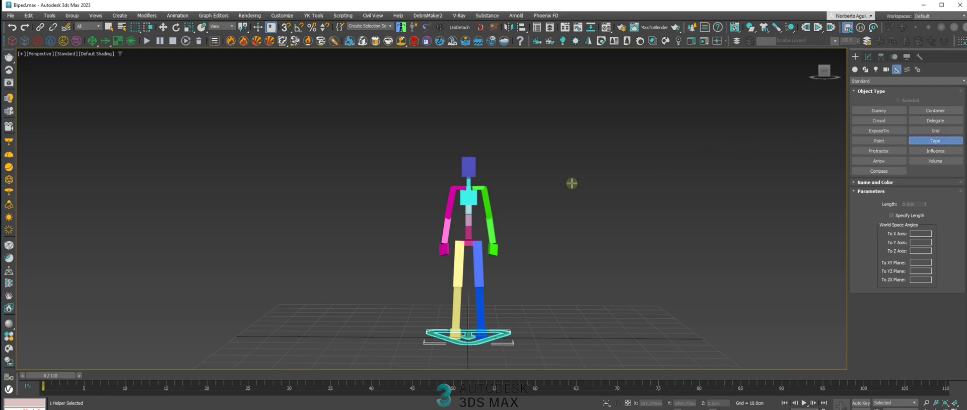
middle_drag(572, 183, 563, 181)
key(alt+w)
middle_drag(663, 145, 656, 164)
scroll(632, 104, up, 4)
key(alt+w)
middle_drag(523, 210, 554, 214)
middle_drag(435, 289, 441, 291)
scroll(447, 321, up, 2)
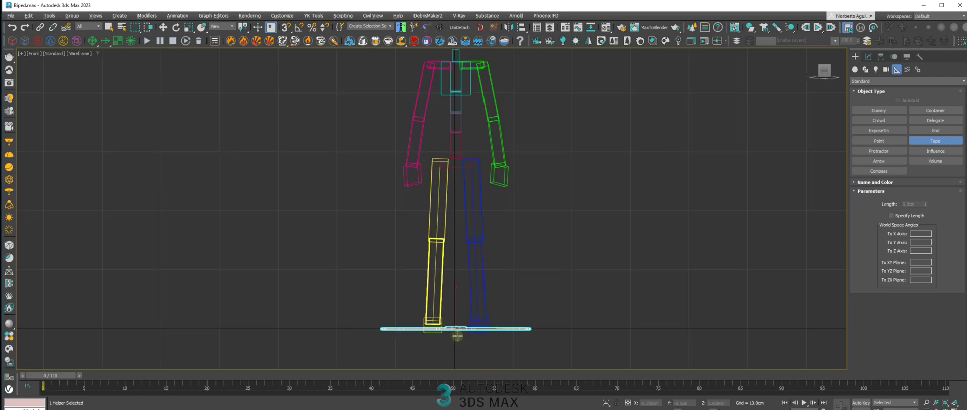
drag(454, 332, 457, 76)
scroll(456, 75, down, 2)
scroll(455, 75, down, 3)
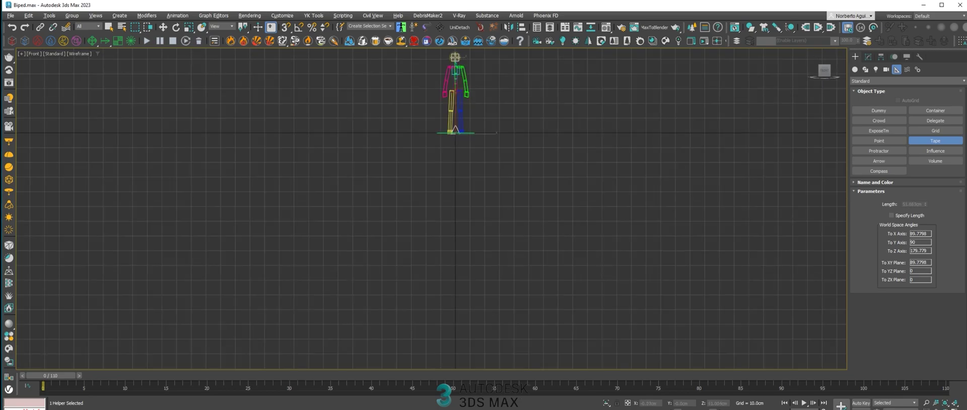
middle_drag(468, 94, 448, 174)
scroll(476, 185, up, 4)
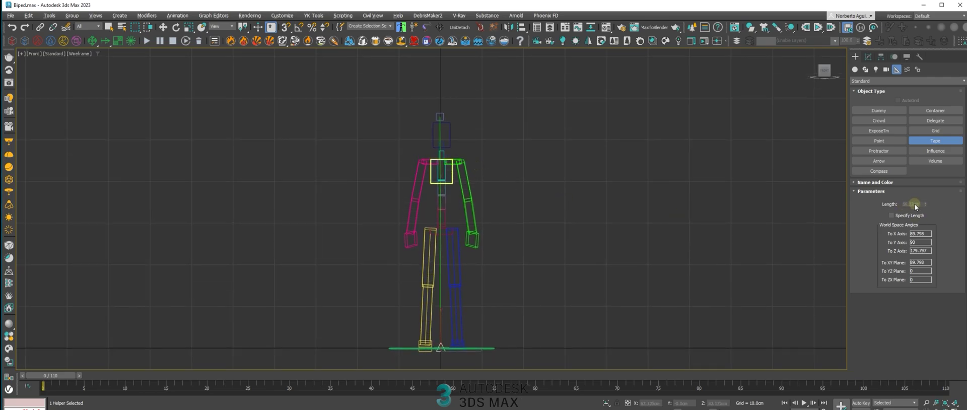
Select the Tape helper at the rig's base and read its length in its parameters
middle_drag(628, 233, 627, 222)
middle_drag(526, 217, 530, 207)
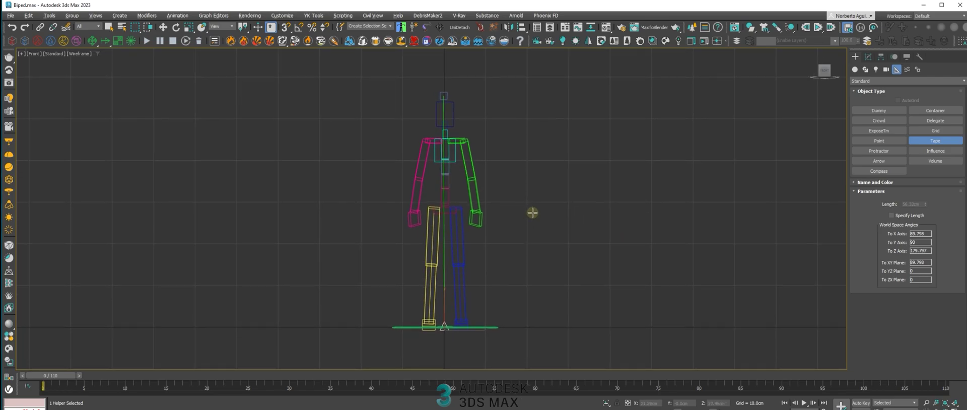
key(w)
click(458, 97)
click(445, 329)
click(867, 57)
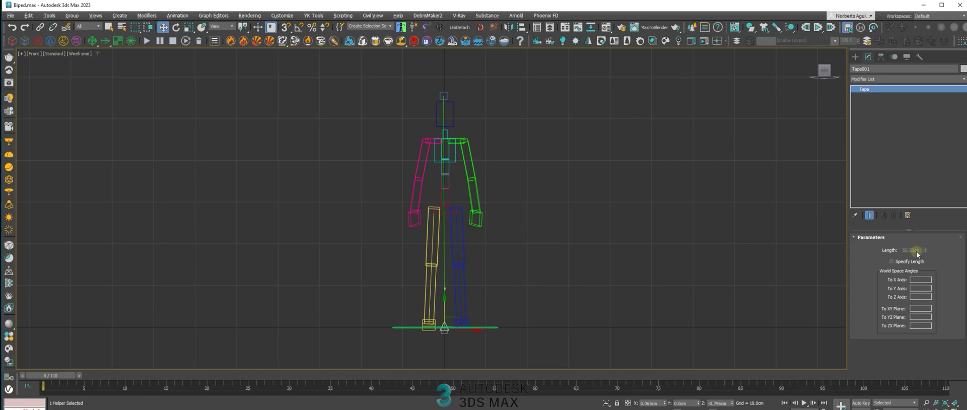
Select the target of the Tape helper above the rig's head and delete it
middle_drag(515, 157, 519, 152)
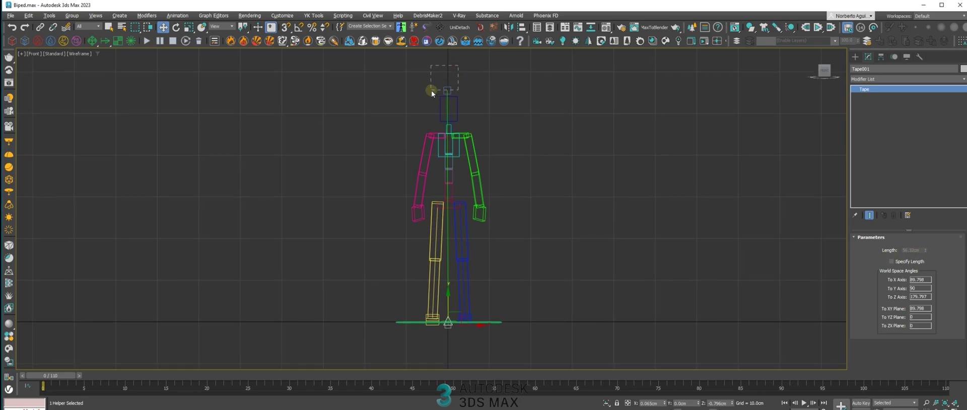
drag(431, 91, 435, 94)
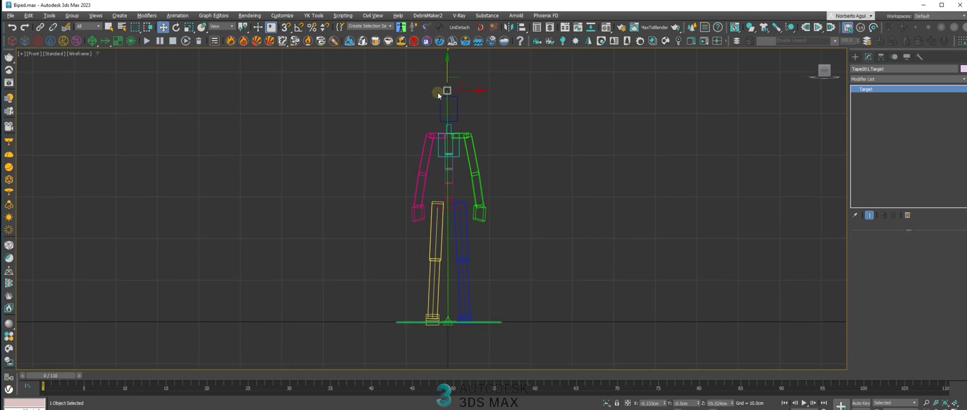
key(Delete)
middle_drag(546, 157, 548, 160)
Maximize the perspective view and select the CAT rig's triangular CATParent at its feet
key(alt+w)
click(719, 288)
key(alt+w)
middle_drag(539, 225, 553, 199)
mouse_move(553, 199)
alt+middle_down()
mouse_move(523, 207)
mouse_move(537, 204)
alt+middle_up()
click(461, 139)
click(572, 289)
click(487, 307)
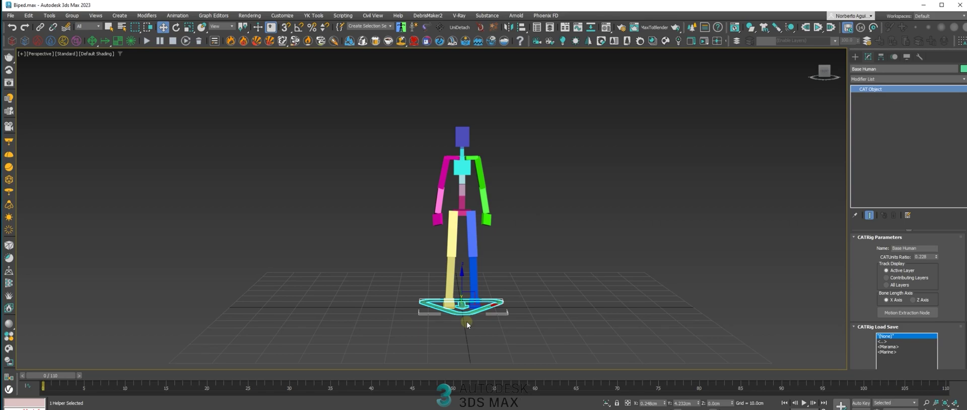
Display the Clip Manager in the CATParent's motion parameters
scroll(466, 321, up, 6)
alt+middle_drag(466, 237, 438, 230)
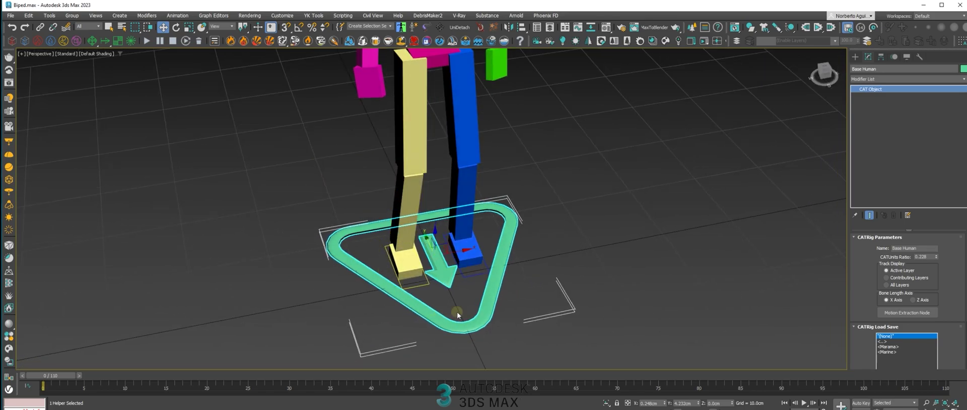
alt+middle_drag(488, 282, 493, 239)
scroll(493, 239, down, 4)
middle_drag(493, 239, 533, 272)
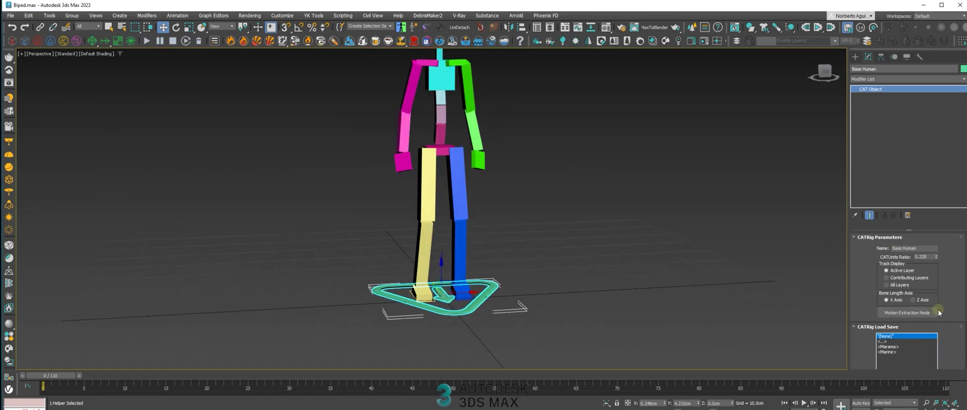
drag(863, 307, 895, 135)
drag(886, 71, 895, 104)
click(894, 57)
drag(864, 217, 871, 236)
drag(864, 194, 866, 171)
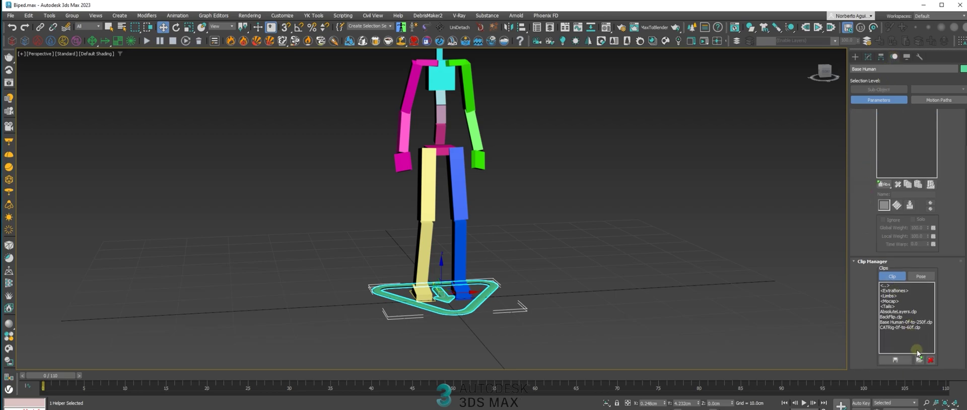
middle_drag(632, 151, 638, 175)
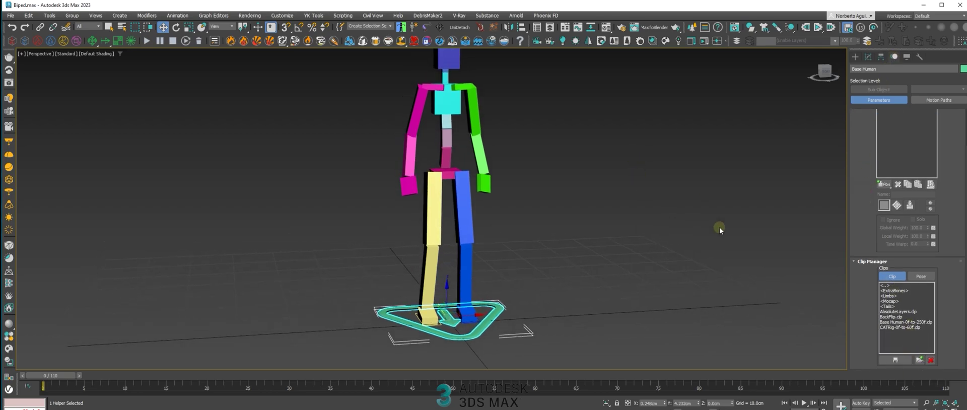
Load backflip.bip from the biped figuremde folder as a clip, using the Biped Bip file type
click(919, 360)
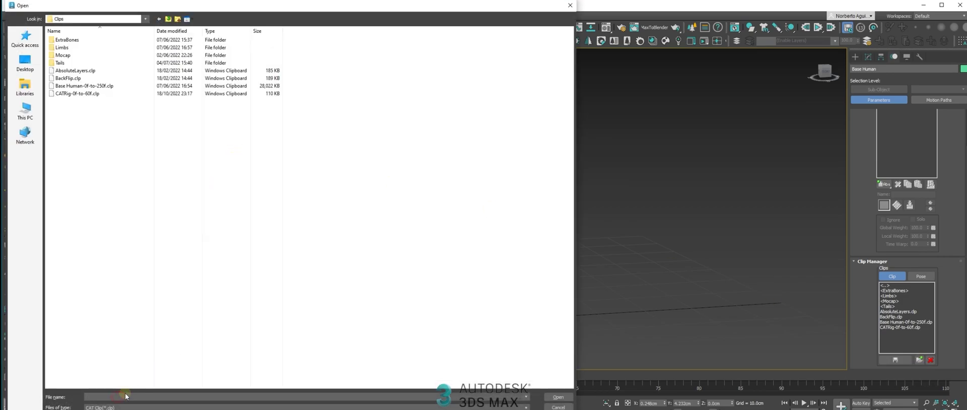
key(Return)
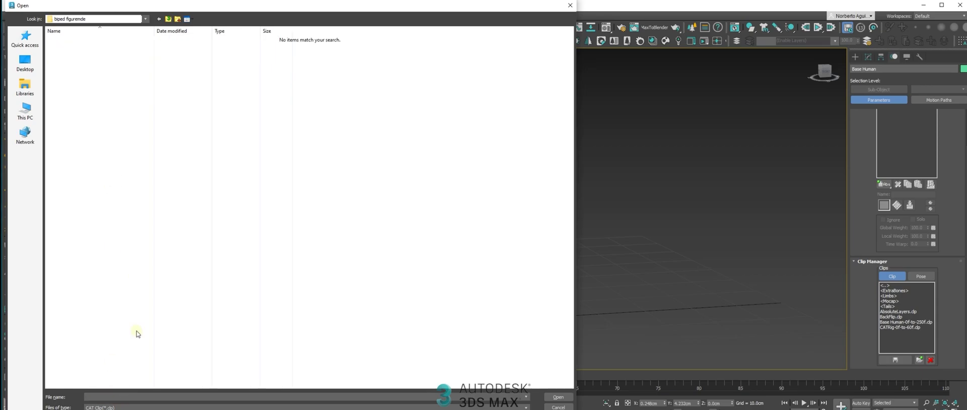
click(106, 405)
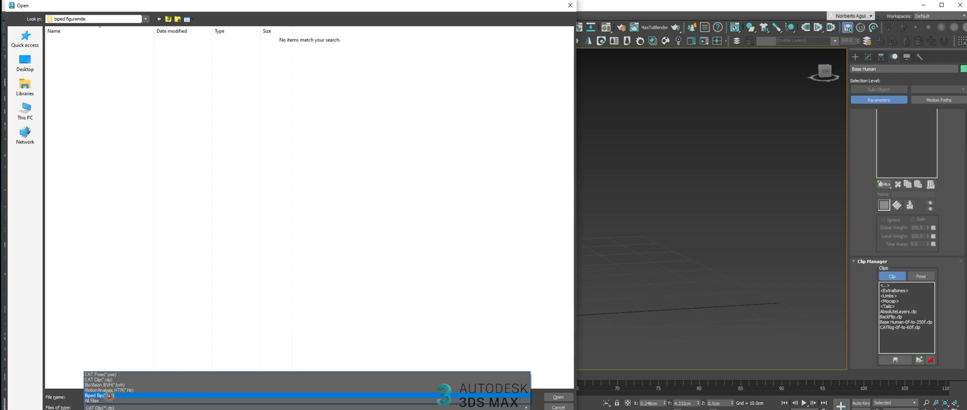
click(108, 396)
click(70, 40)
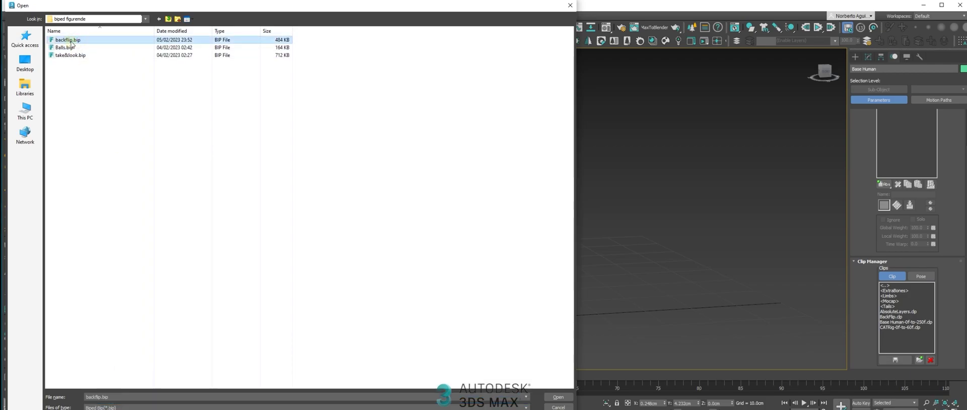
double_click(64, 41)
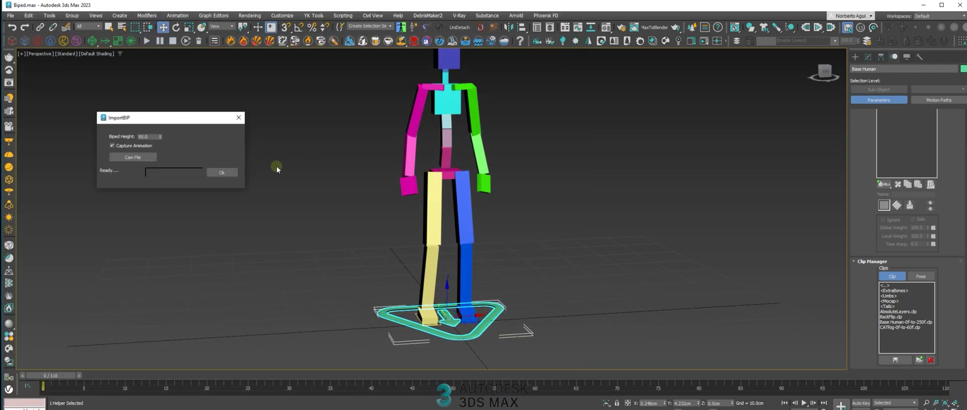
Set the Biped Height for the BIP import to 96, keeping Capture Animation enabled
drag(157, 119, 177, 122)
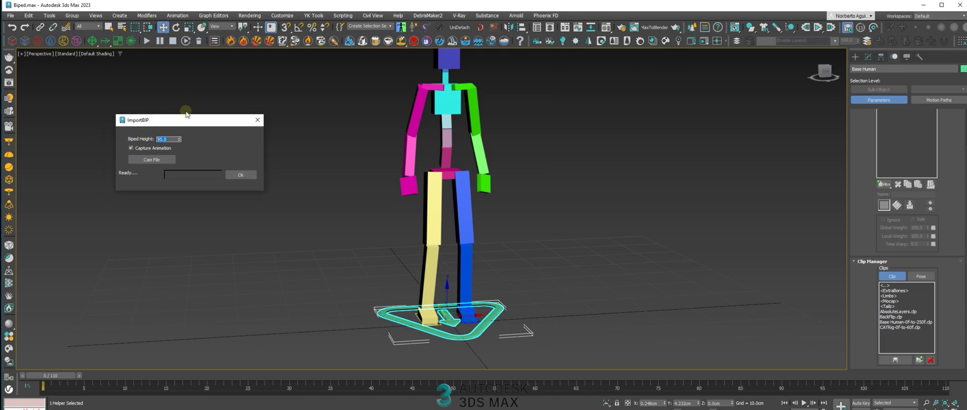
drag(182, 117, 160, 122)
middle_drag(333, 135, 321, 158)
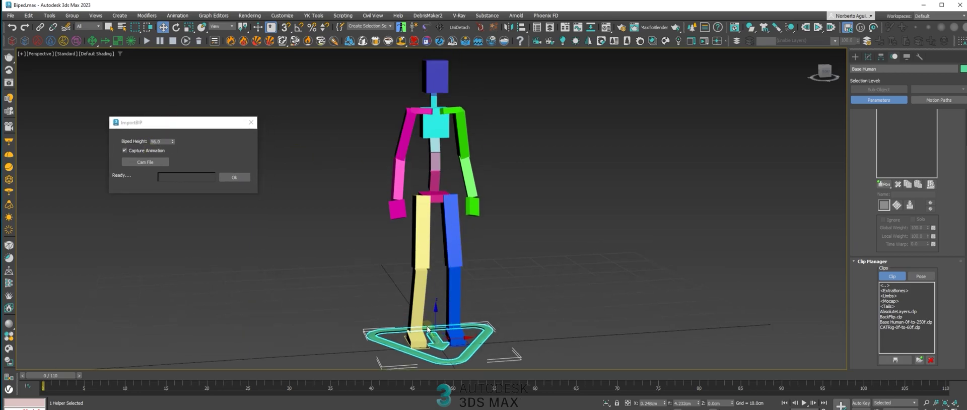
middle_drag(434, 173, 419, 172)
scroll(432, 181, down, 3)
mouse_move(170, 126)
mouse_down()
mouse_move(159, 118)
mouse_move(166, 113)
mouse_up()
middle_drag(419, 198, 432, 213)
scroll(408, 199, up, 3)
scroll(429, 201, down, 3)
drag(172, 105, 176, 105)
click(136, 146)
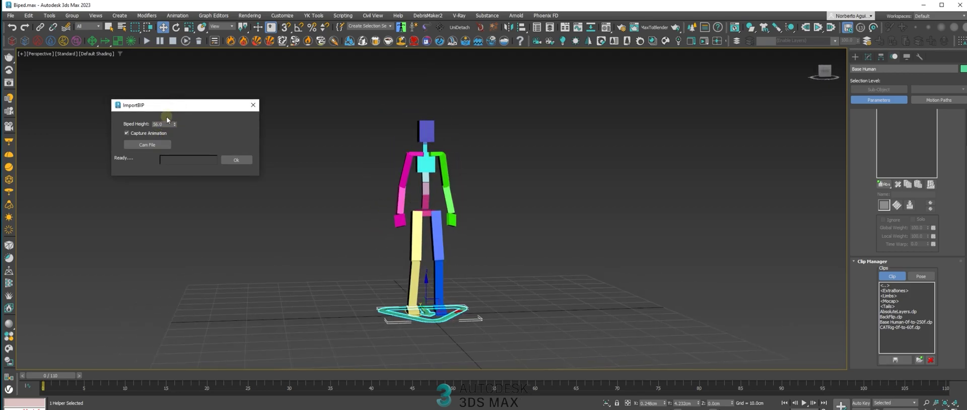
Import the BIP and capture its animation onto the Base Human rig, deleting the source hierarchy and removing the mapping layer
click(234, 161)
drag(213, 99, 208, 95)
click(267, 131)
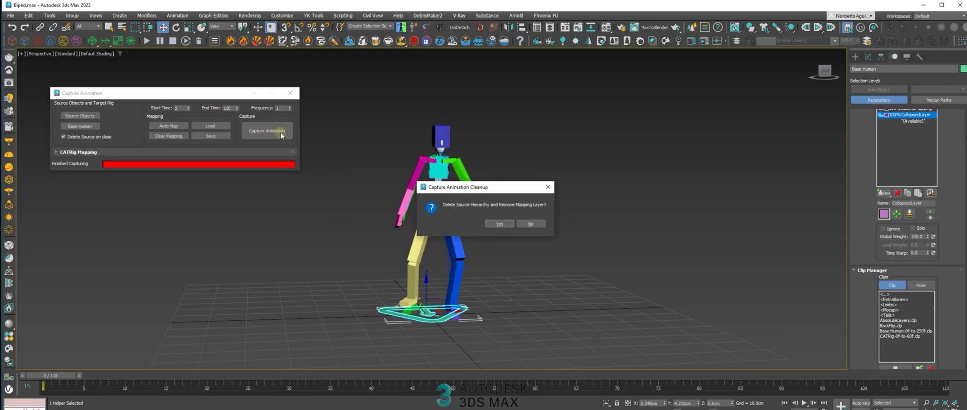
click(498, 223)
click(553, 247)
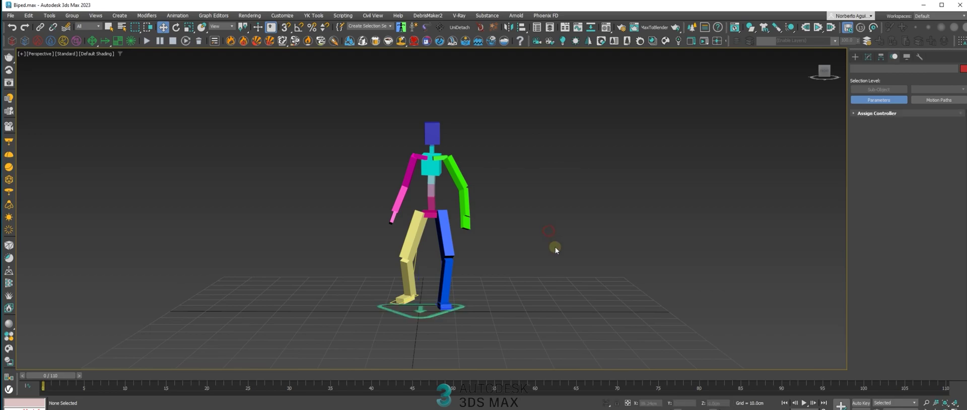
Play back the captured backflip on the CAT rig and scrub through it to review the motion
click(803, 403)
scroll(590, 280, down, 3)
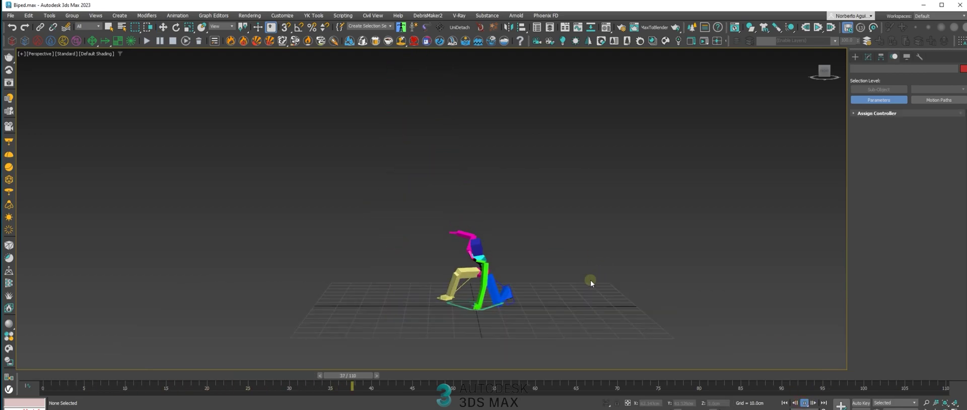
alt+middle_drag(576, 269, 526, 291)
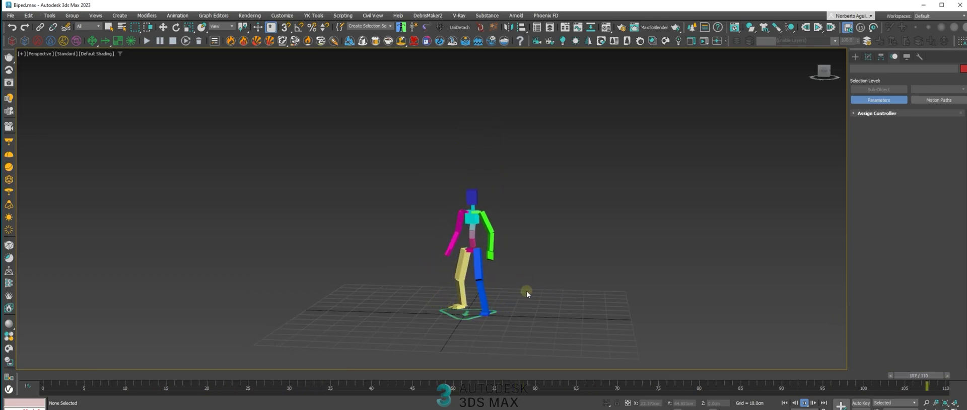
scroll(515, 302, up, 3)
alt+middle_drag(516, 302, 521, 278)
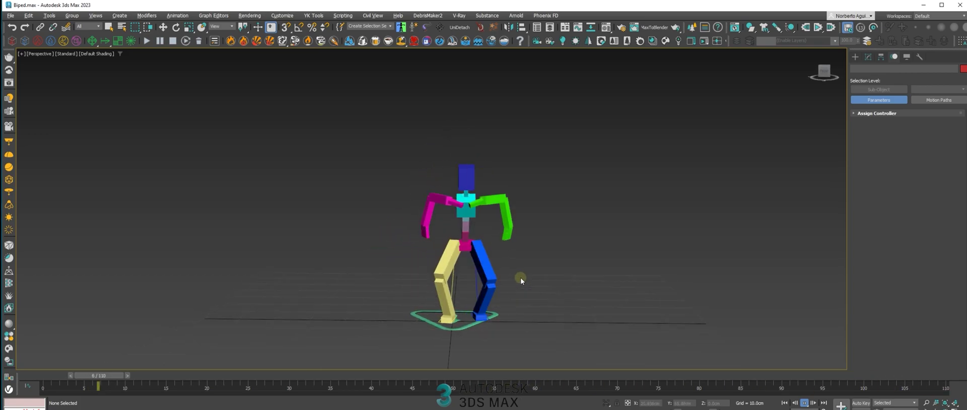
drag(401, 376, 406, 374)
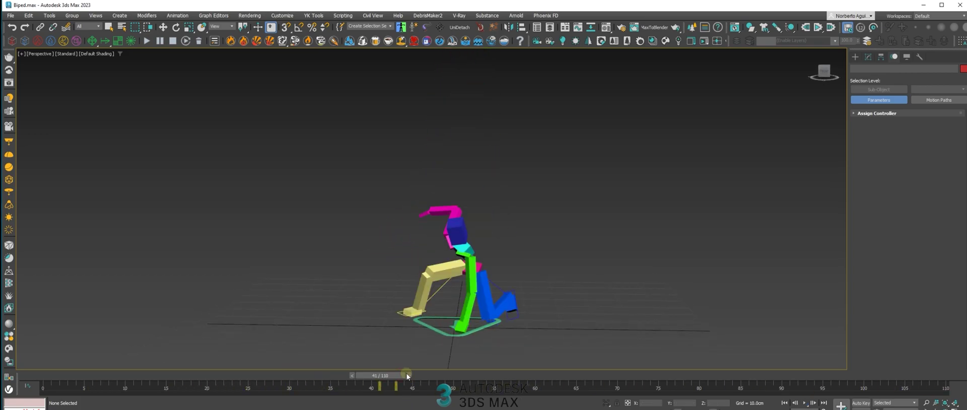
Open CAT's Capture Animation window, inspect its CATRig Mapping section, and close it
click(178, 16)
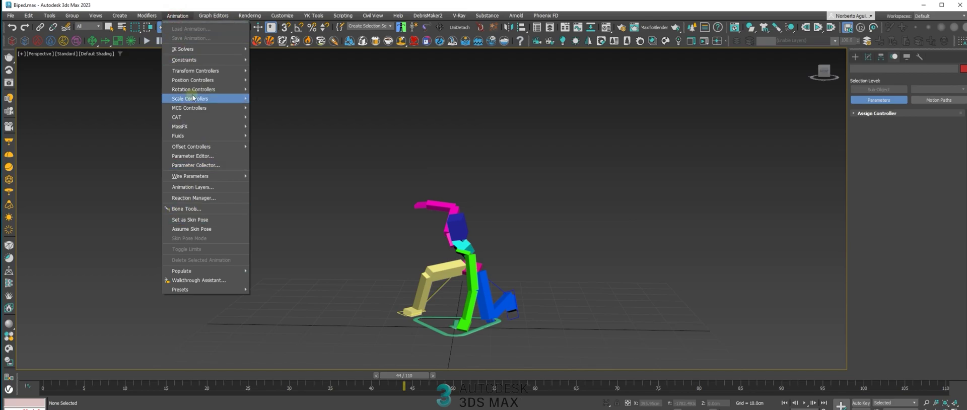
mouse_move(190, 116)
click(288, 118)
drag(149, 90, 241, 99)
click(113, 156)
click(336, 94)
Select the rig's left calf and add an adjustment layer above the collapsed layer
mouse_move(520, 235)
middle_down()
mouse_move(512, 240)
mouse_move(515, 227)
middle_up()
mouse_move(483, 272)
middle_down()
mouse_move(460, 251)
mouse_move(477, 270)
middle_up()
scroll(473, 267, up, 3)
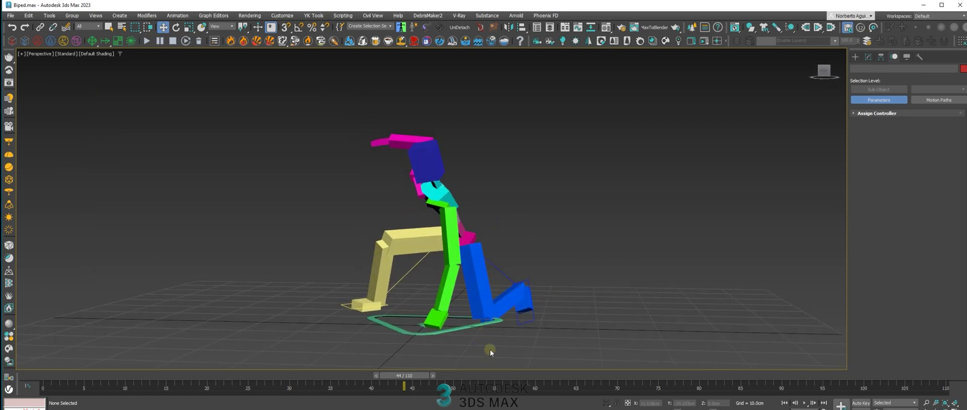
click(497, 307)
drag(399, 376, 106, 357)
key(w)
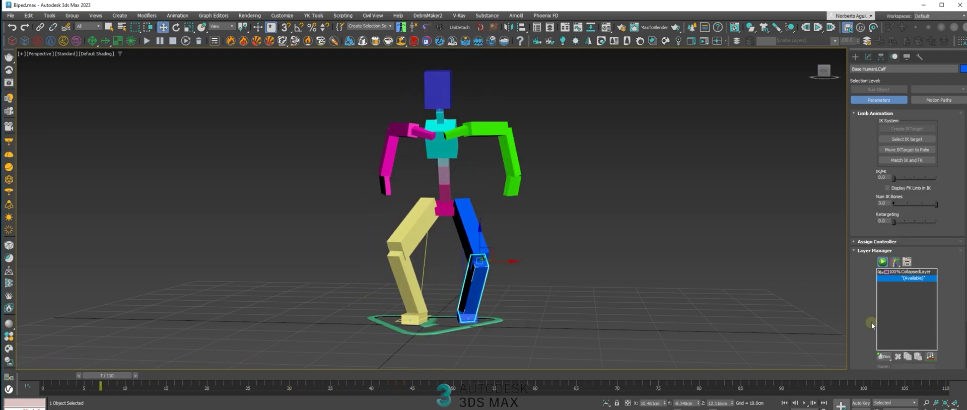
scroll(871, 324, down, 1)
click(882, 330)
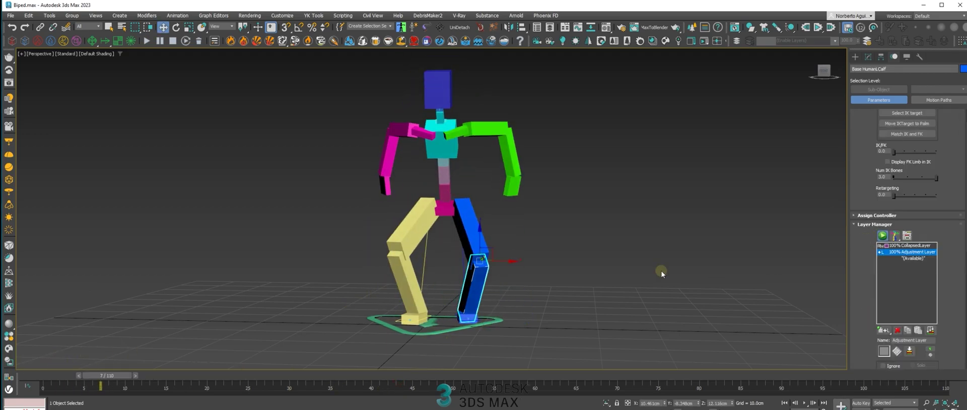
Turn on Auto Key and move the right calf near the start of the animation to correct the leg pose
key(period)
key(period)
key(period)
key(period)
key(period)
key(e)
key(w)
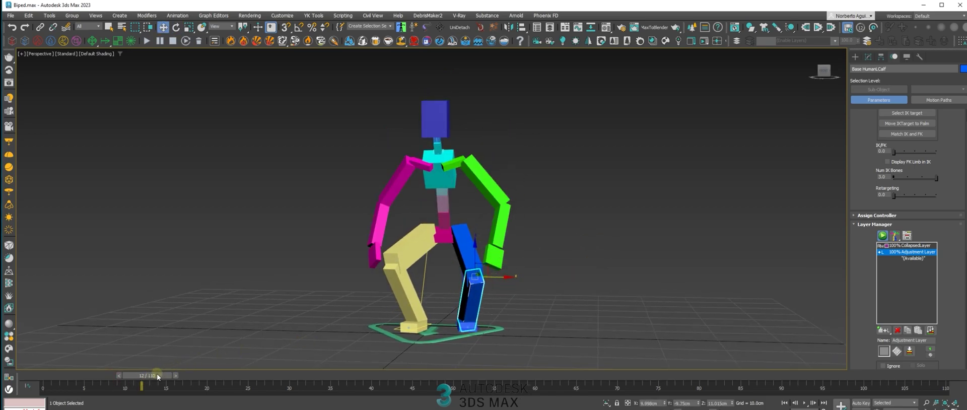
click(859, 404)
drag(162, 377, 98, 380)
click(409, 285)
key(w)
drag(430, 246, 425, 244)
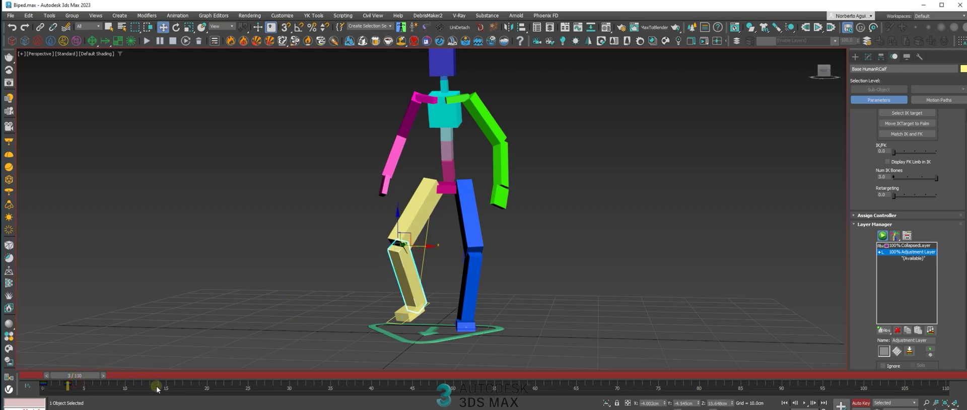
Play and scrub the backflip with the adjusted leg, examining the rig's motion over the whole time range
drag(81, 380, 21, 351)
click(804, 402)
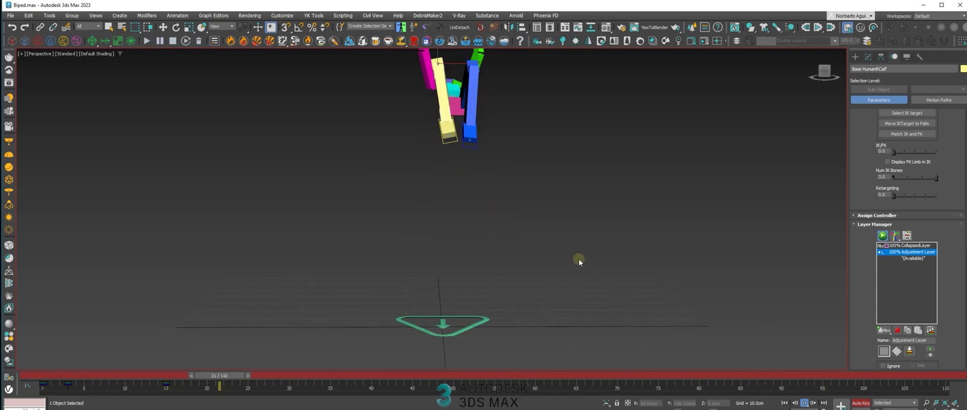
scroll(585, 245, down, 3)
middle_drag(585, 246, 564, 247)
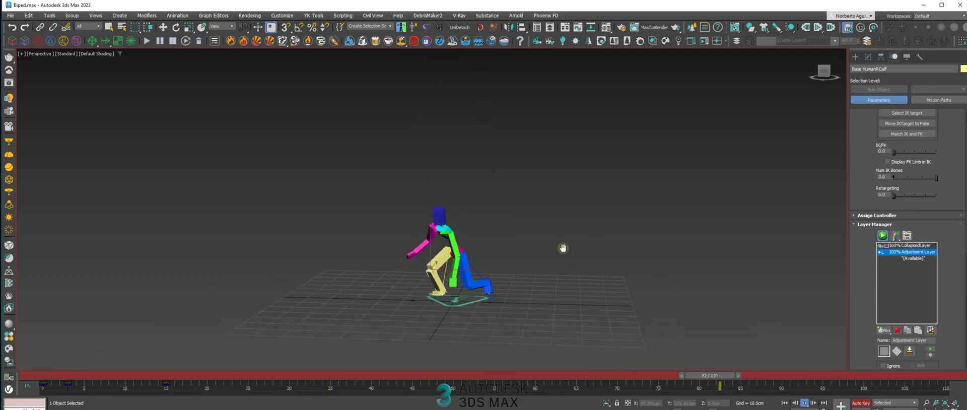
drag(841, 376, 8, 345)
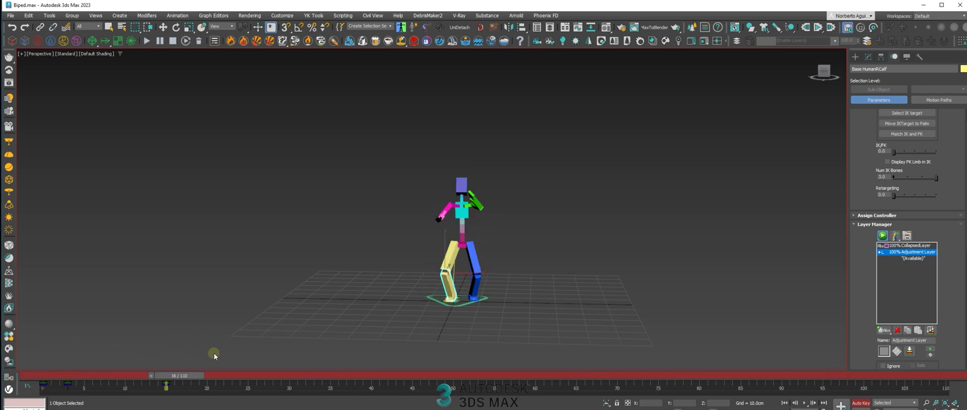
drag(783, 362, 939, 348)
key(w)
alt+middle_drag(645, 236, 512, 244)
scroll(496, 253, up, 4)
scroll(544, 252, down, 2)
middle_drag(264, 145, 313, 149)
middle_drag(461, 137, 481, 149)
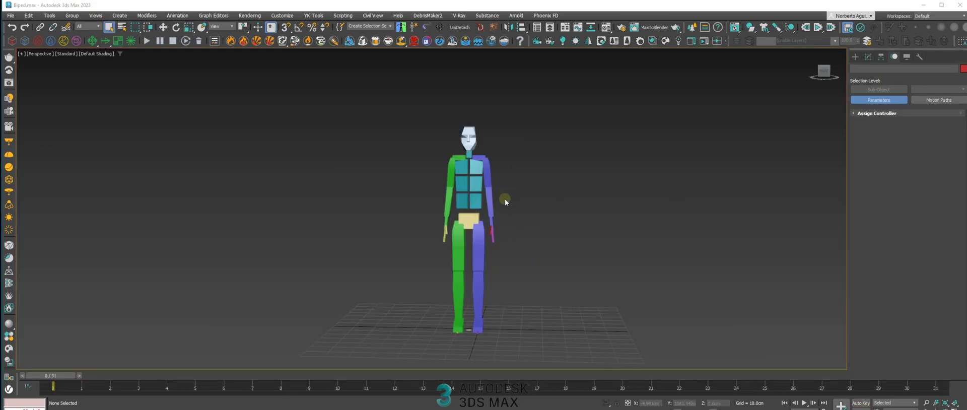
Select the biped's three spine segments together and undo the last change
alt+middle_drag(505, 198, 473, 201)
middle_drag(473, 202, 496, 181)
key(z)
middle_drag(496, 180, 537, 182)
click(478, 121)
click(459, 170)
ctrl+click(461, 151)
ctrl+click(461, 125)
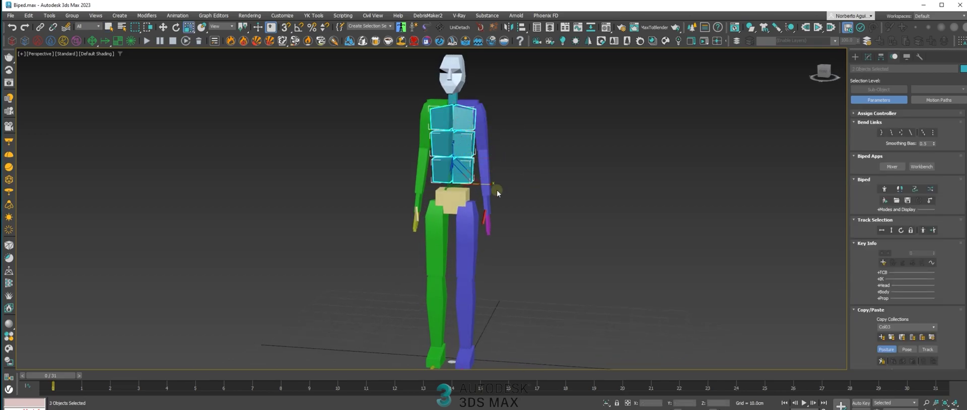
key(ctrl+z)
Select the biped's upper spine segment, left upper arm and left forearm in turn, and try to scale the forearm along X
alt+middle_drag(497, 167, 481, 174)
click(454, 121)
alt+middle_drag(491, 144, 481, 155)
click(471, 124)
alt+middle_drag(502, 129, 493, 130)
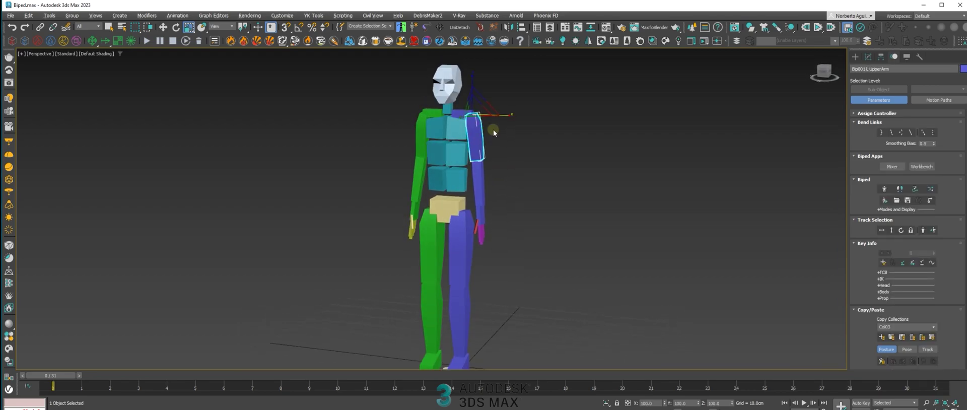
click(473, 183)
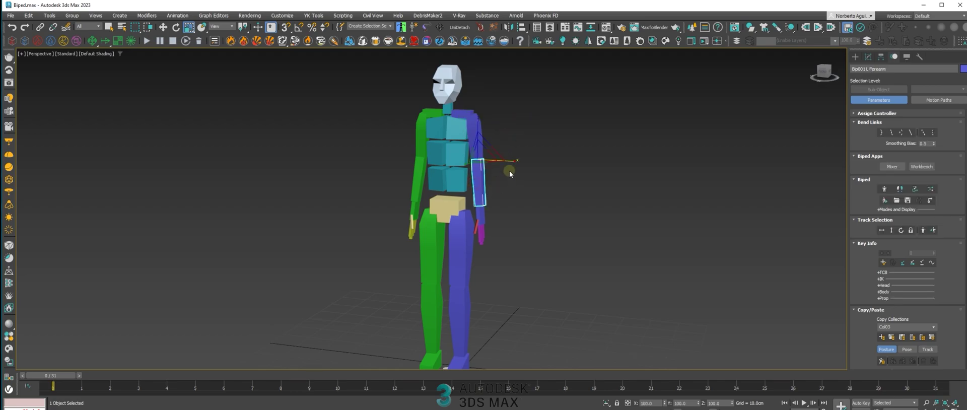
mouse_move(508, 162)
mouse_down()
mouse_move(493, 167)
mouse_move(516, 159)
mouse_up()
alt+middle_drag(517, 159, 518, 186)
click(540, 185)
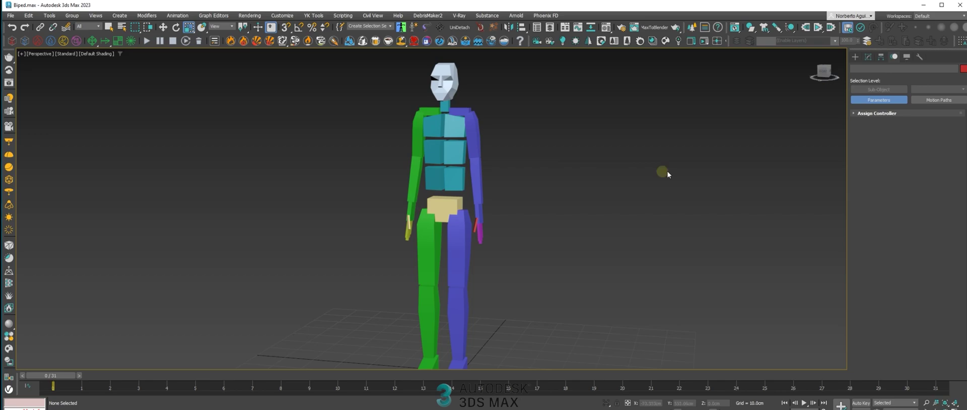
Open the Scaler&Copier script and pick the biped's pelvis as its biped object
drag(639, 126, 642, 127)
drag(521, 149, 669, 125)
alt+middle_drag(507, 158, 521, 168)
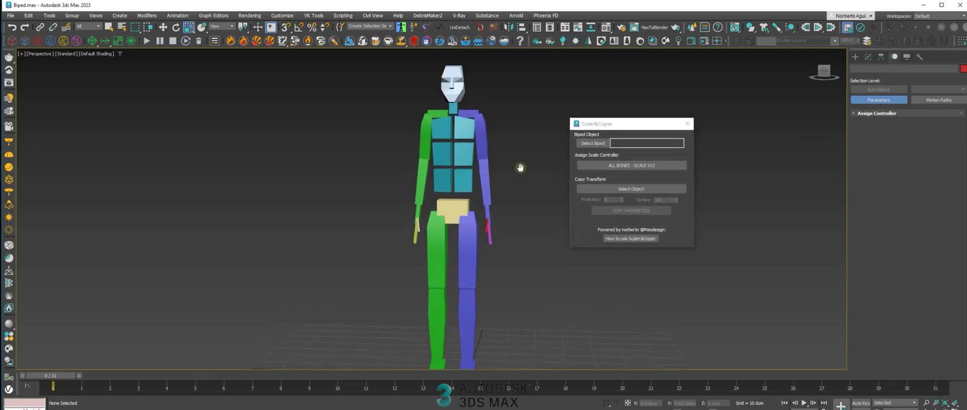
click(589, 145)
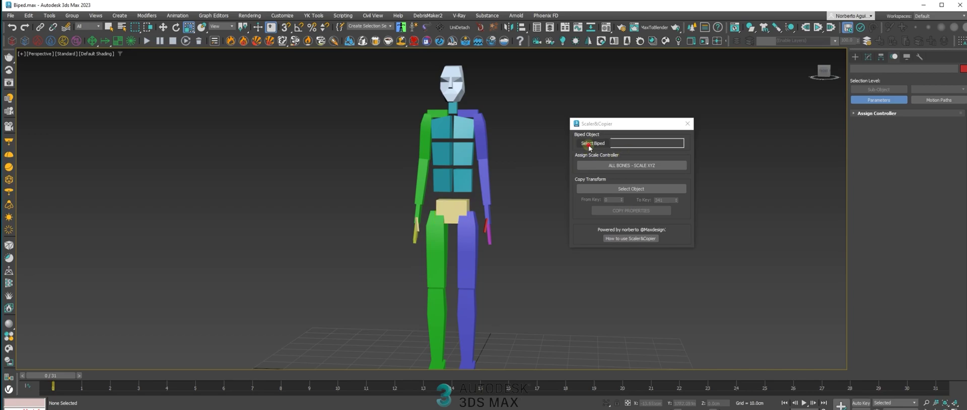
click(460, 209)
Assign XYZ scale controllers to all of the biped's bones with Scaler&Copier and close the script
middle_drag(478, 97, 476, 123)
click(447, 80)
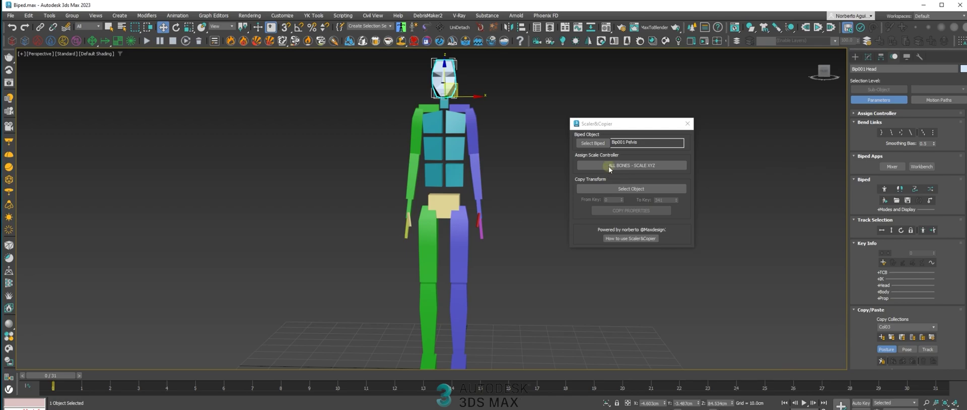
drag(621, 124, 631, 113)
click(659, 155)
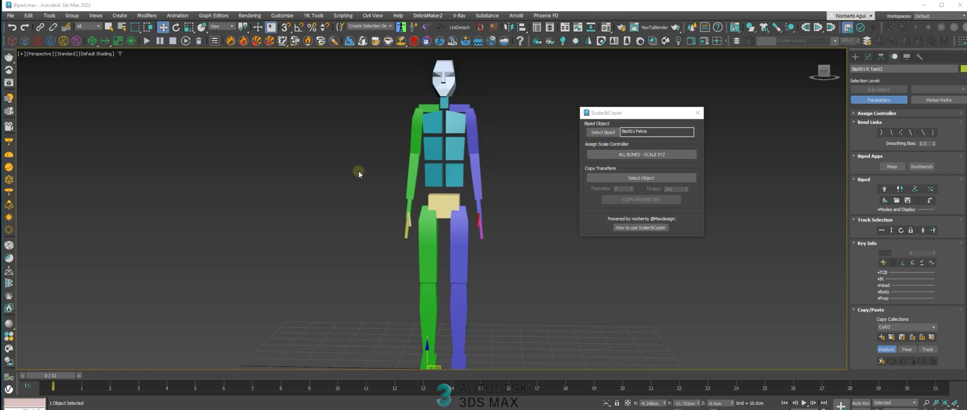
middle_drag(435, 217, 439, 213)
scroll(440, 213, down, 3)
click(447, 202)
alt+middle_drag(484, 193, 462, 183)
scroll(460, 177, up, 3)
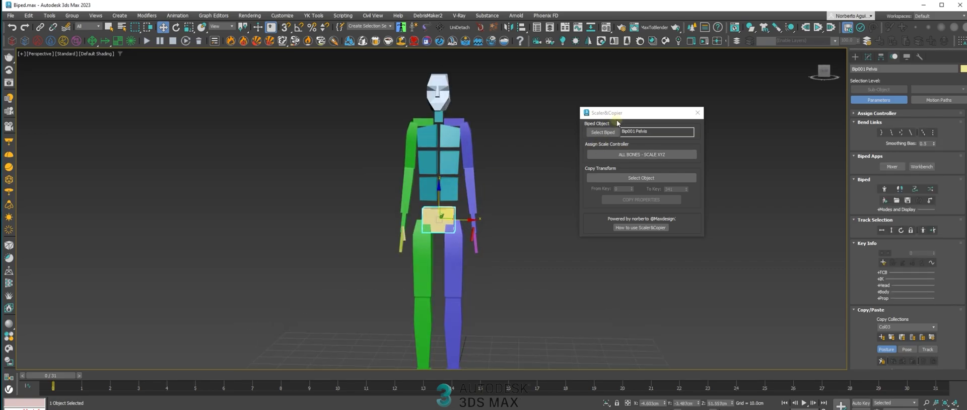
drag(628, 112, 655, 104)
click(724, 105)
Select the biped's left upper arm and turn on Auto Key
middle_drag(508, 157, 534, 165)
click(494, 154)
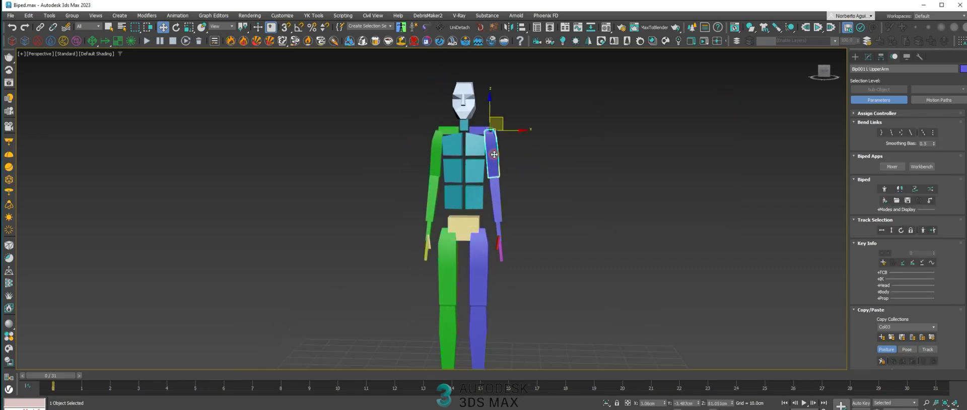
alt+middle_drag(733, 309, 721, 313)
click(859, 402)
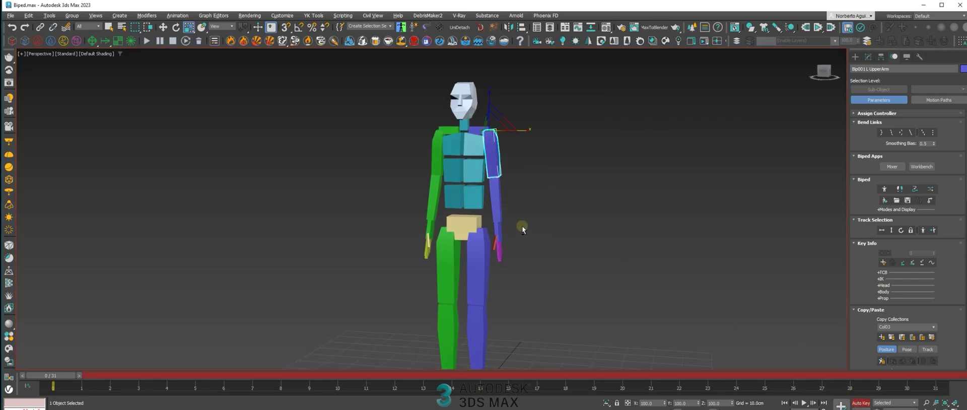
Try scaling the left upper arm and forearm, undoing each change
alt+middle_drag(522, 228, 522, 141)
key(ctrl+z)
click(496, 201)
alt+middle_drag(546, 175, 524, 182)
drag(509, 165, 465, 276)
key(ctrl+z)
double_click(476, 200)
key(ctrl+z)
Try scaling the biped's pelvis along its X axis
alt+middle_drag(516, 234, 559, 238)
click(471, 223)
alt+middle_drag(481, 241, 468, 243)
drag(468, 220, 479, 222)
alt+middle_drag(489, 222, 521, 176)
Select the spine segments together and try scaling them as a group
click(463, 134)
ctrl+click(464, 168)
ctrl+click(464, 184)
click(554, 152)
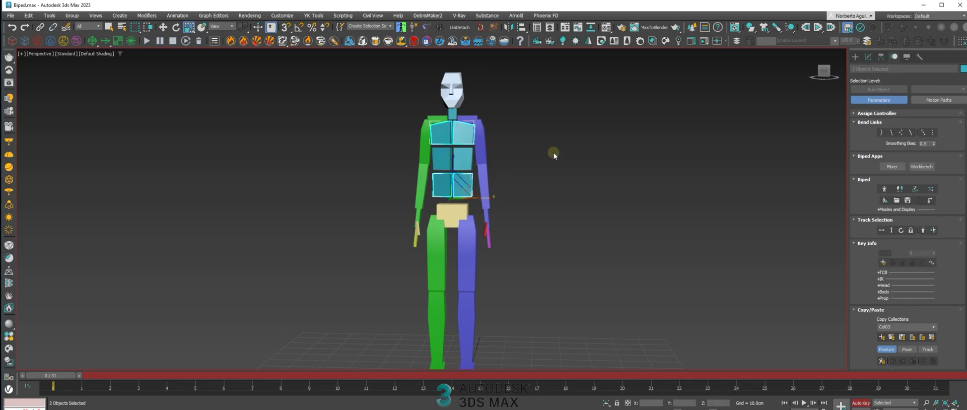
click(462, 182)
ctrl+click(466, 152)
mouse_move(489, 199)
mouse_down()
mouse_move(516, 199)
mouse_move(482, 209)
mouse_up()
right_click(482, 209)
Scale the whole left arm along its length, longer at frame 5 and shorter at frame 14, and scrub back to frame 5
double_click(482, 137)
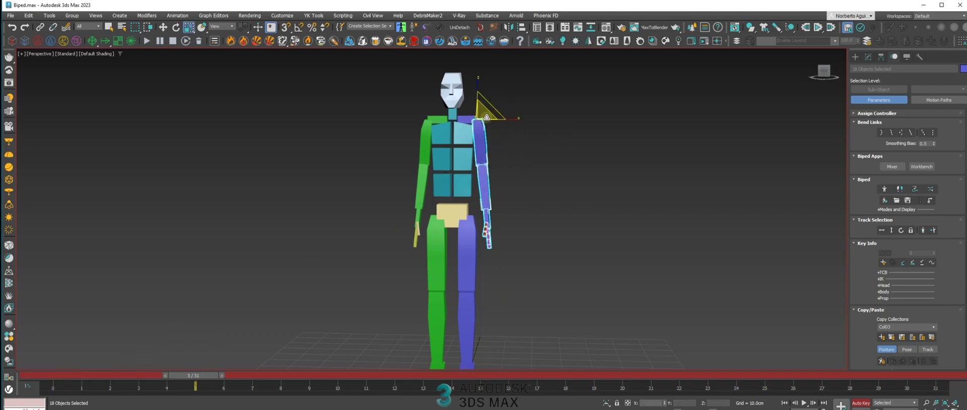
drag(514, 121, 534, 124)
drag(197, 375, 461, 362)
drag(515, 121, 455, 120)
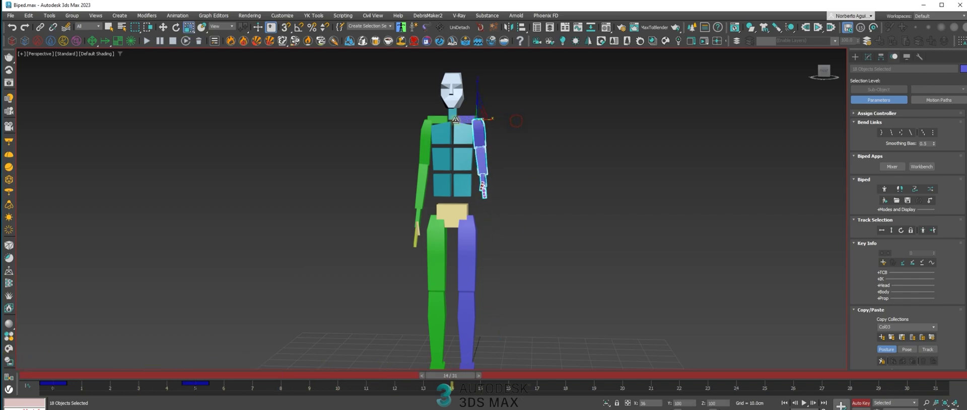
drag(451, 378, 193, 298)
alt+middle_drag(548, 233, 520, 234)
click(554, 240)
scroll(487, 241, down, 5)
scroll(486, 244, up, 3)
scroll(513, 229, up, 4)
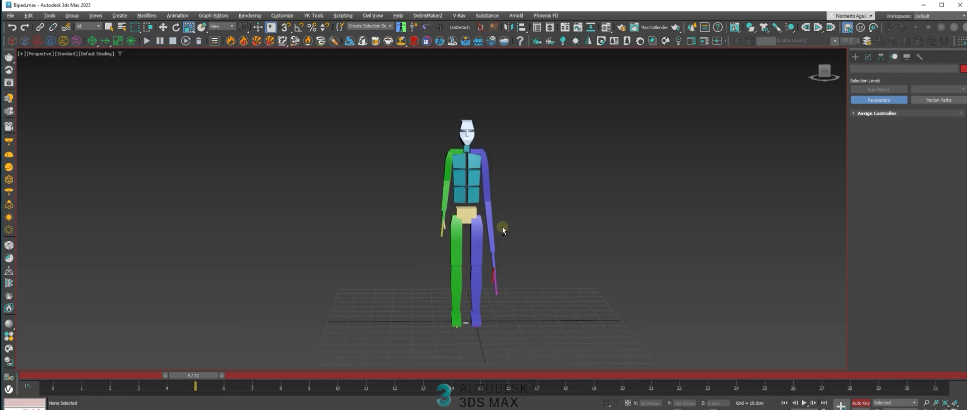
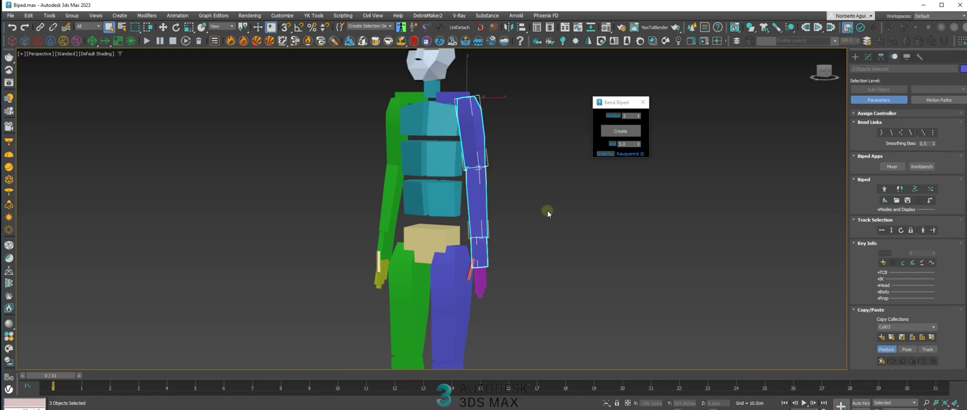
Select the left upper arm, forearm and hand in order and create the bend bones with the Bend Biped script
click(487, 143)
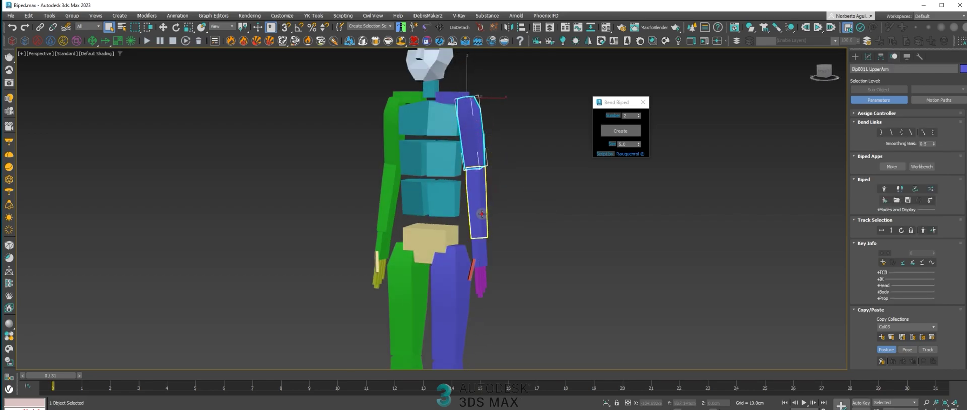
ctrl+click(481, 214)
ctrl+click(479, 251)
alt+middle_drag(540, 225, 529, 227)
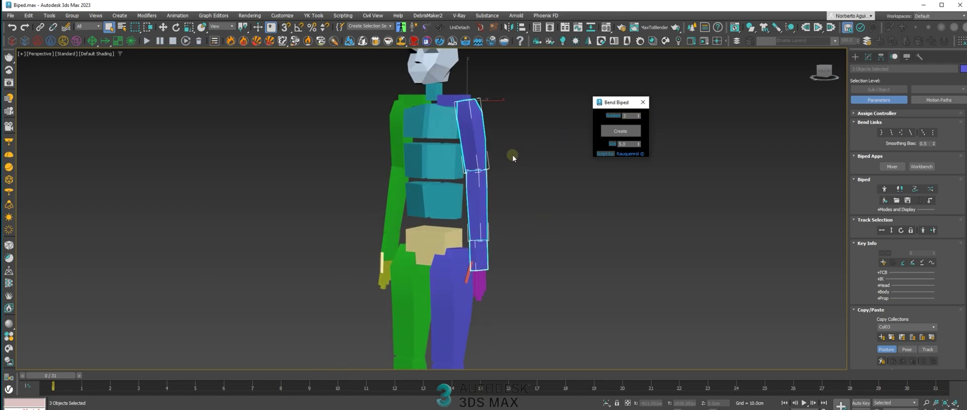
drag(606, 102, 610, 102)
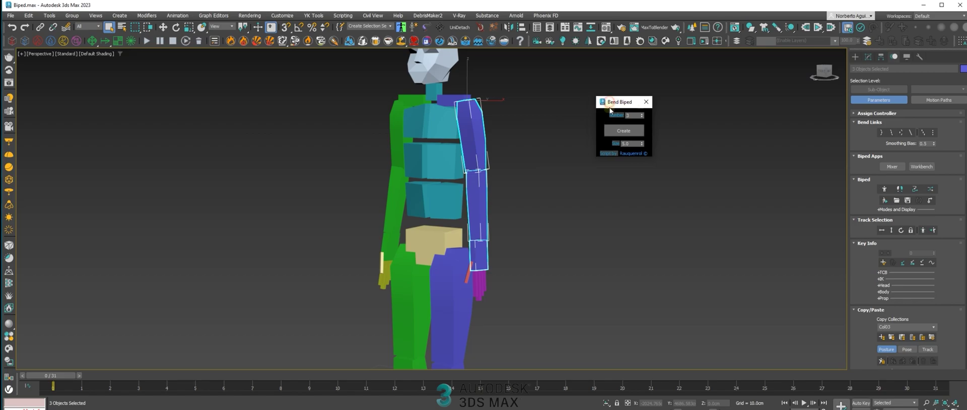
click(623, 131)
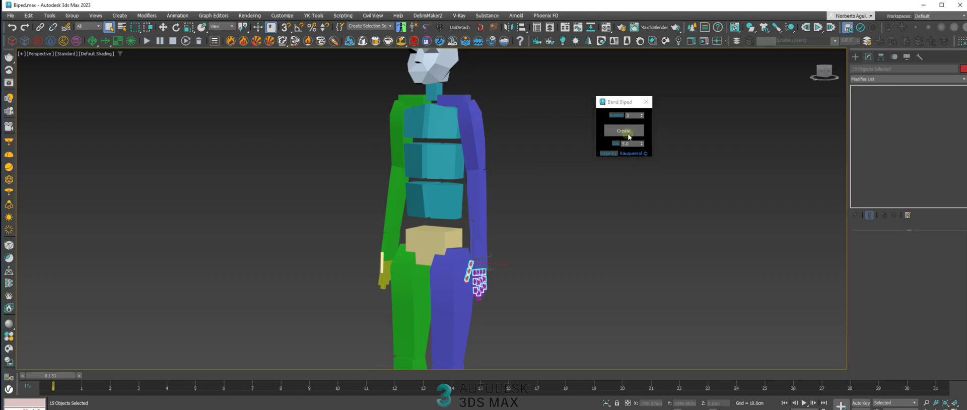
mouse_move(521, 169)
alt+middle_down()
mouse_move(506, 180)
mouse_move(534, 175)
mouse_move(528, 165)
alt+middle_up()
middle_drag(528, 165, 547, 184)
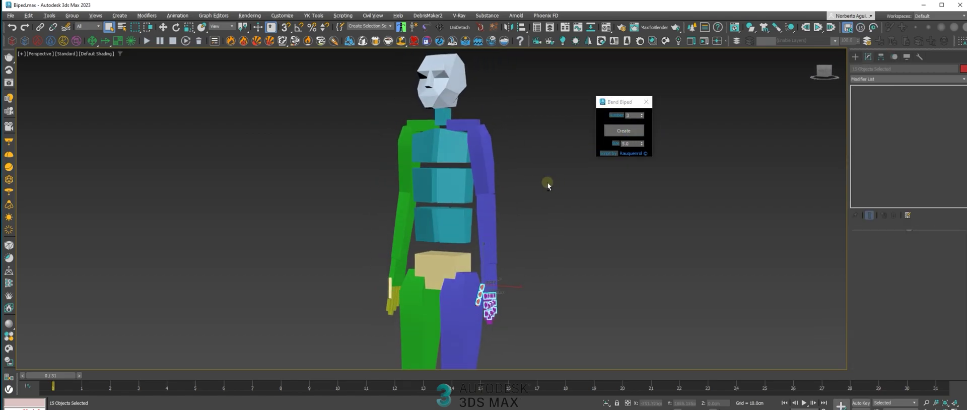
Hide the original left upper arm and forearm, leaving the bend bones in view
click(489, 159)
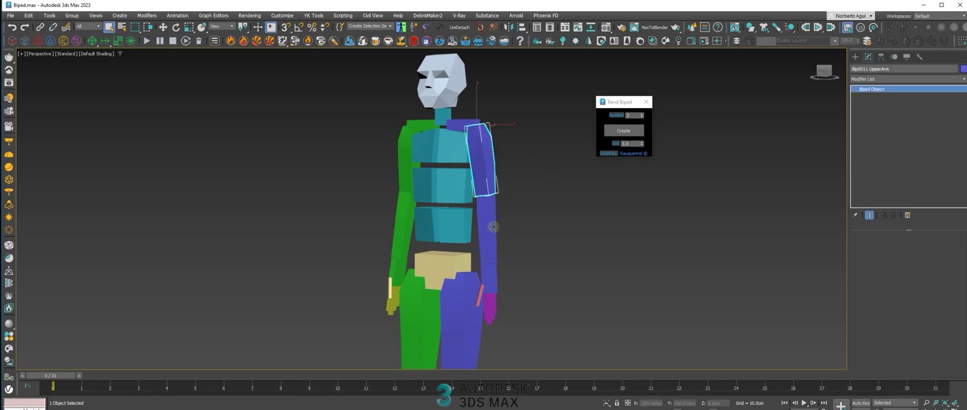
ctrl+click(494, 227)
right_click(496, 215)
click(526, 188)
alt+middle_drag(568, 183, 583, 182)
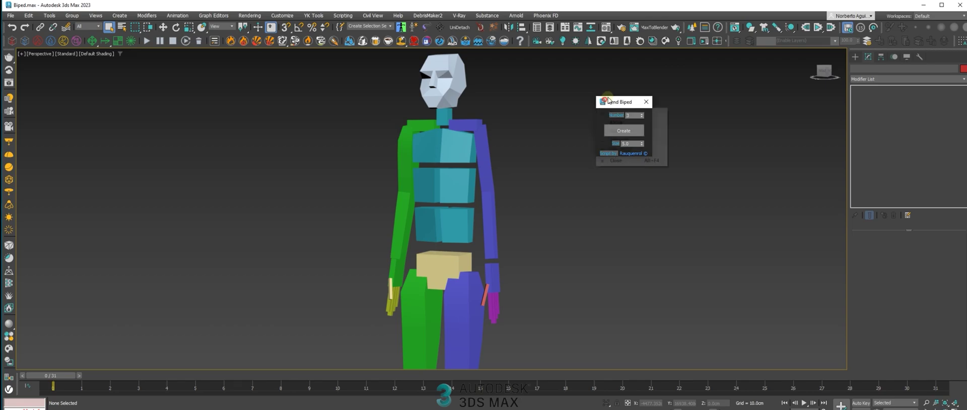
Unhide all objects in the scene
click(903, 58)
right_click(706, 156)
click(727, 128)
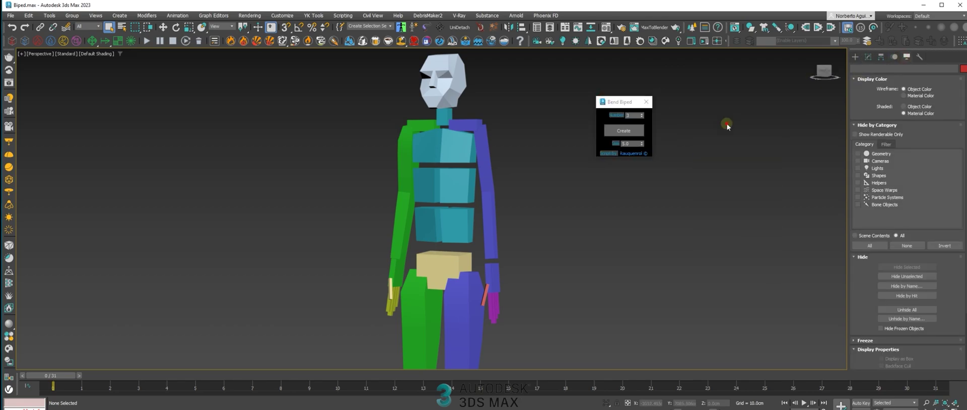
Select the left hand and increase its Bend Elbow attribute so the arm bows outward
click(494, 223)
alt+middle_drag(591, 194, 554, 208)
click(503, 289)
alt+middle_drag(529, 239, 586, 218)
click(867, 58)
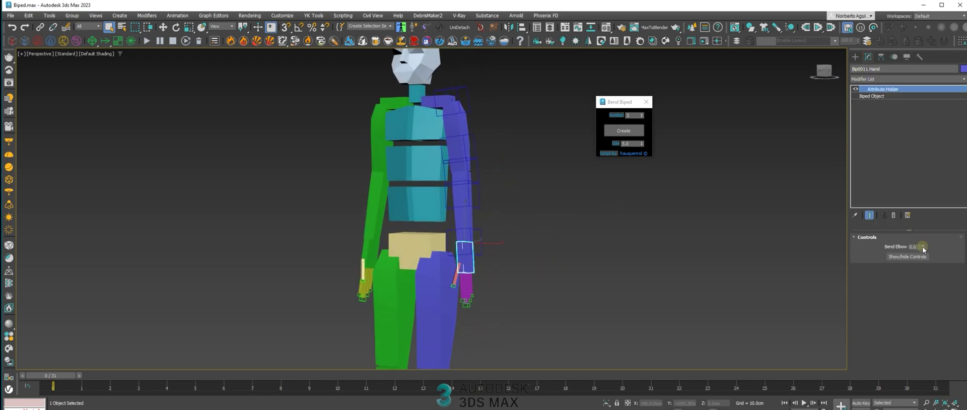
mouse_move(922, 247)
mouse_down()
mouse_move(916, 203)
mouse_move(917, 257)
mouse_up()
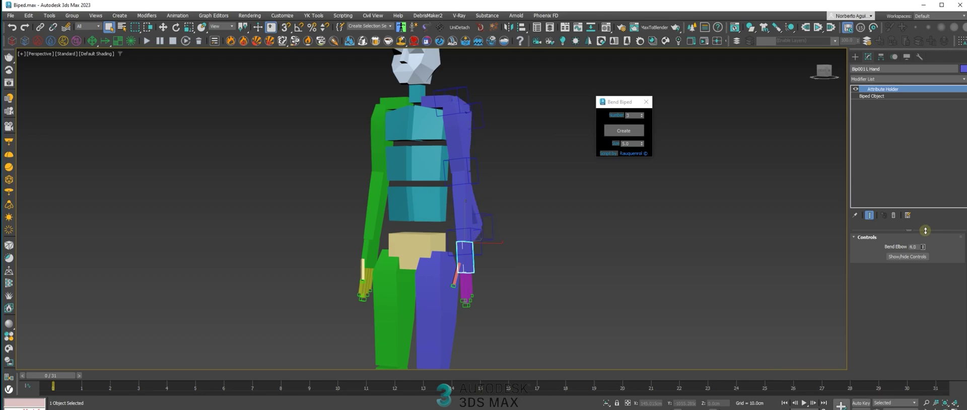
Hide the original left upper arm and forearm behind the bent arm segments
alt+middle_drag(718, 226, 629, 217)
click(465, 142)
ctrl+click(469, 206)
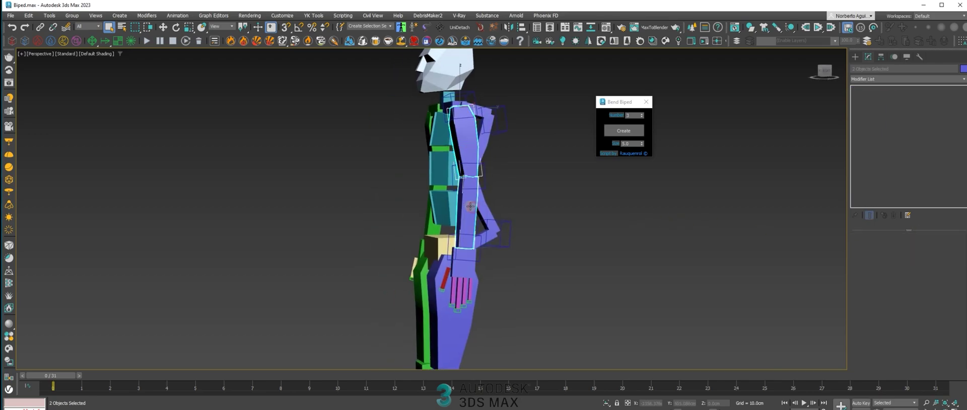
right_click(470, 206)
click(487, 176)
middle_drag(545, 195, 566, 205)
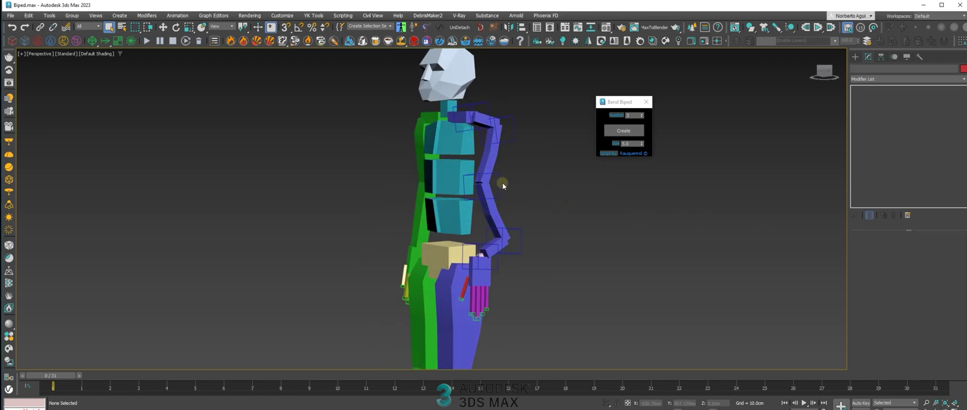
click(498, 184)
alt+middle_drag(515, 185, 495, 188)
click(624, 130)
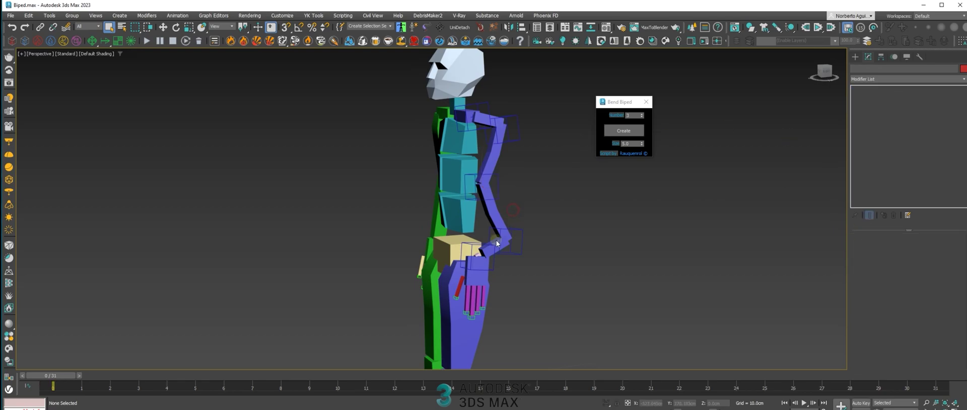
Reset the left hand's Bend Elbow attribute to 0.0
click(476, 263)
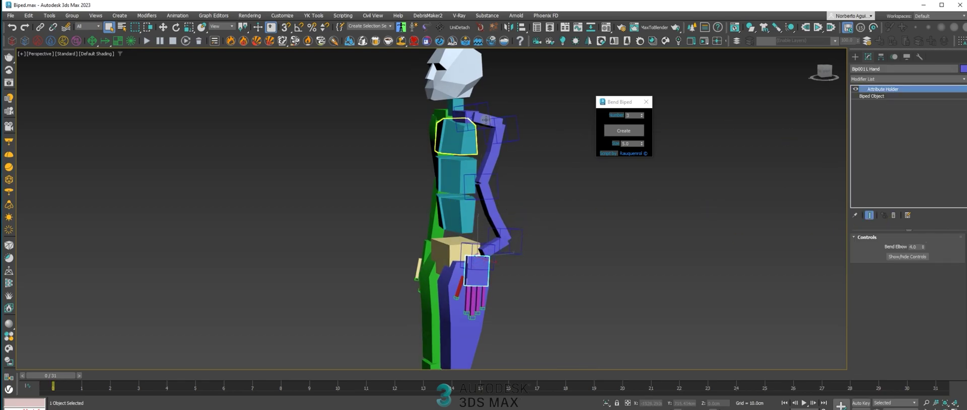
drag(922, 248, 965, 257)
alt+middle_drag(558, 219, 535, 218)
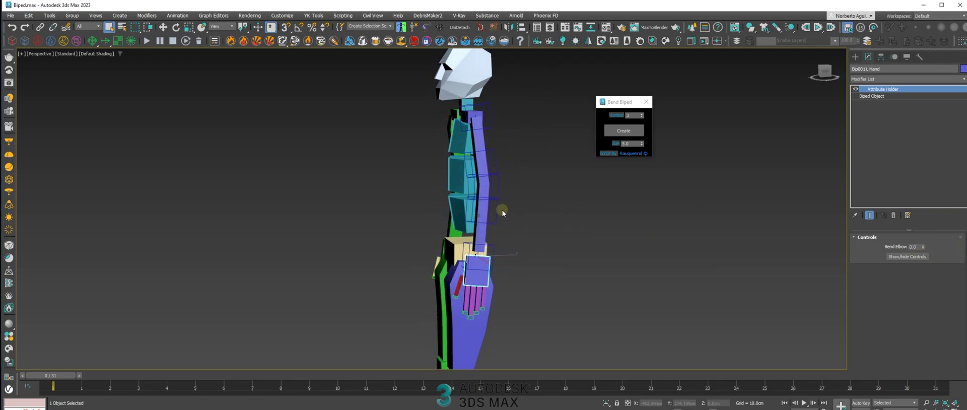
Turn on Auto Key with the left hand selected for moving, and set its key at frame 0
click(496, 211)
click(483, 260)
key(w)
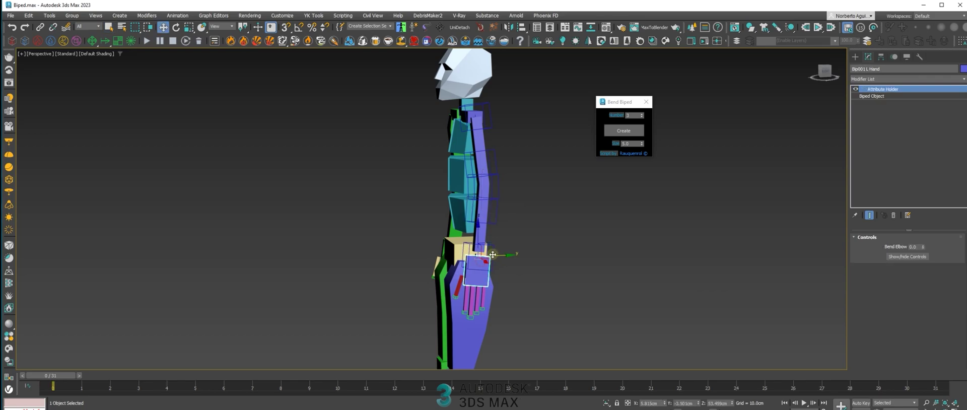
click(861, 403)
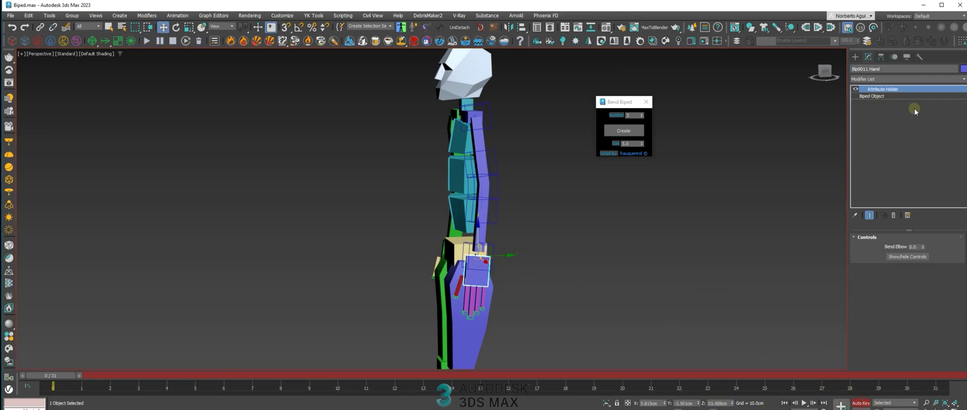
click(893, 58)
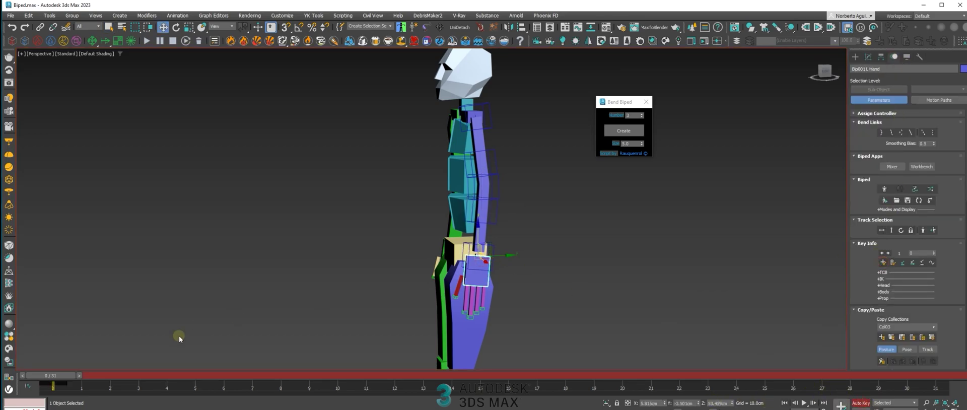
At frame 10, move the left hand forward and up to chest height and rotate it upward
drag(58, 379, 336, 376)
drag(489, 246, 395, 135)
key(e)
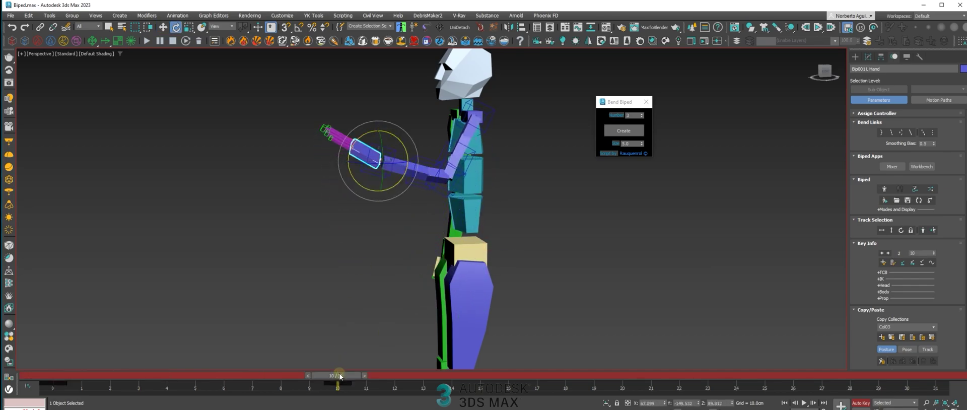
At frame 12, reposition the left arm's bend helpers so the raised arm curves smoothly through the elbow
drag(339, 377, 395, 372)
key(w)
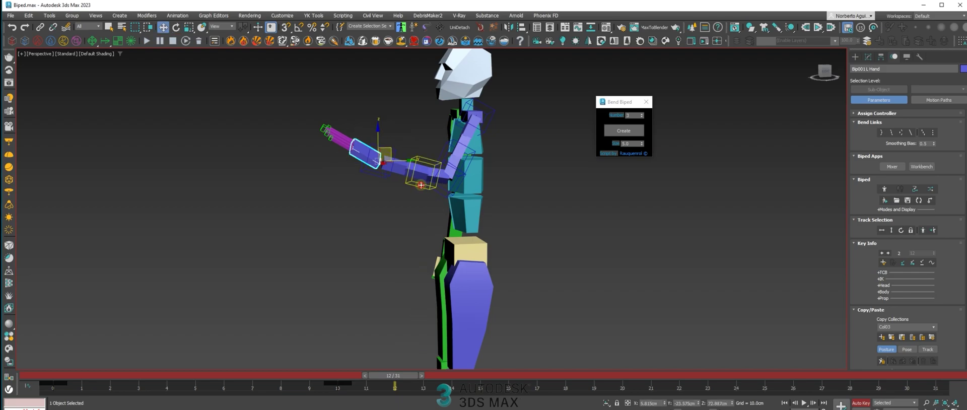
click(421, 185)
alt+middle_drag(420, 185, 406, 185)
drag(430, 165, 419, 182)
click(459, 173)
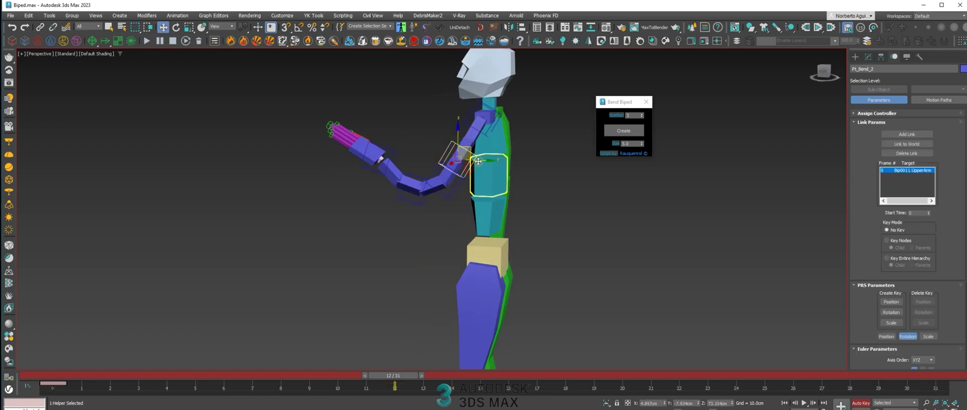
drag(478, 160, 460, 177)
click(454, 191)
alt+middle_drag(453, 201, 469, 201)
drag(402, 376, 400, 327)
mouse_move(431, 207)
alt+middle_down()
mouse_move(401, 201)
mouse_move(430, 212)
alt+middle_up()
At frame 19, reposition the left hand so the arm reaches out to the side of the body
drag(404, 376, 605, 359)
click(362, 152)
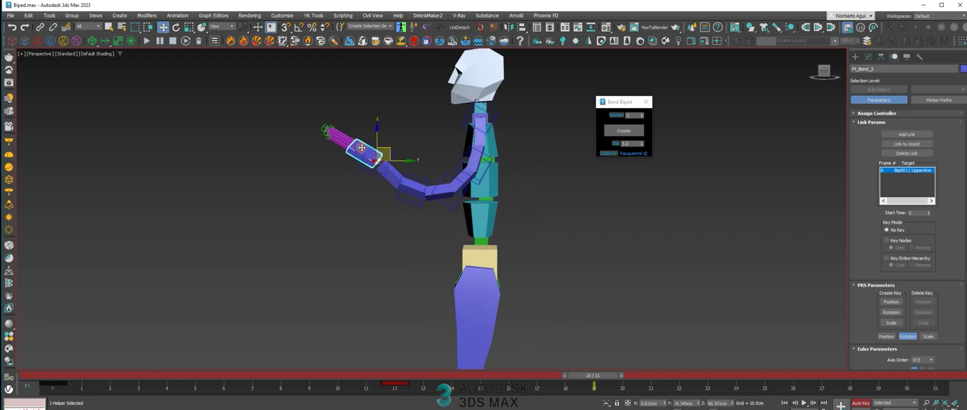
alt+middle_drag(363, 152, 387, 145)
drag(387, 139, 476, 176)
alt+middle_drag(439, 198, 433, 210)
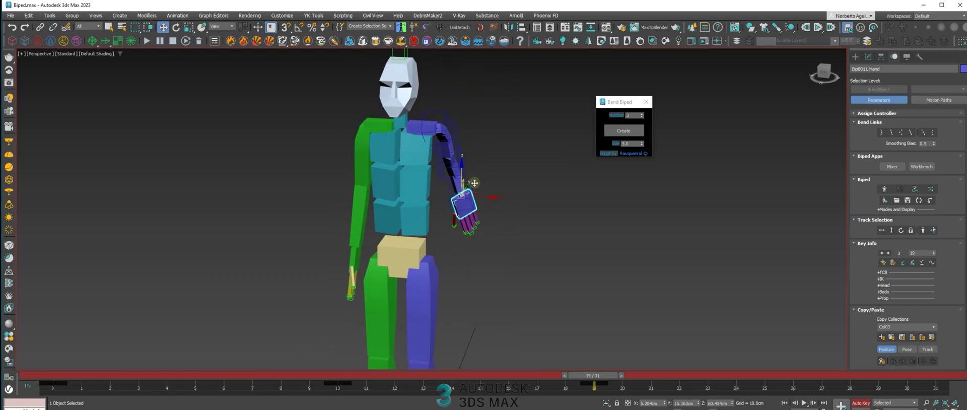
drag(474, 183, 623, 209)
alt+middle_drag(623, 210, 594, 236)
drag(534, 202, 455, 121)
alt+middle_drag(457, 163, 518, 211)
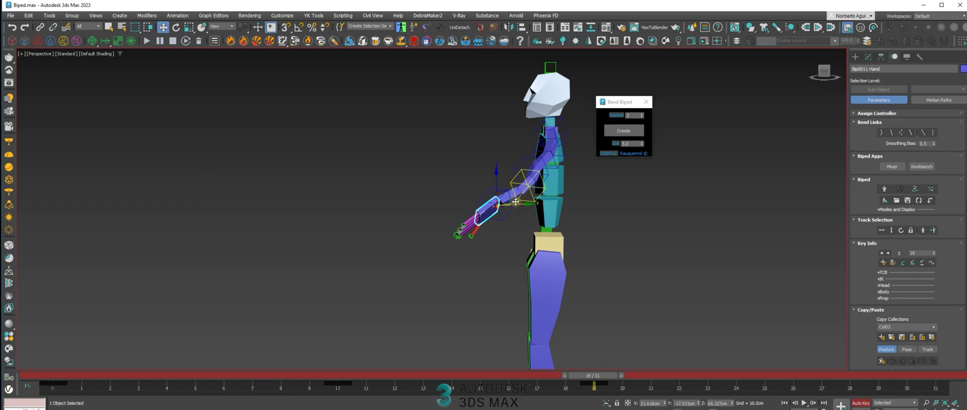
drag(515, 202, 537, 216)
alt+middle_drag(538, 216, 600, 225)
At frame 30, move the left arm's bend helpers so the arched arm straightens between shoulder and hand
drag(594, 375, 906, 373)
alt+middle_drag(548, 177, 579, 182)
click(496, 129)
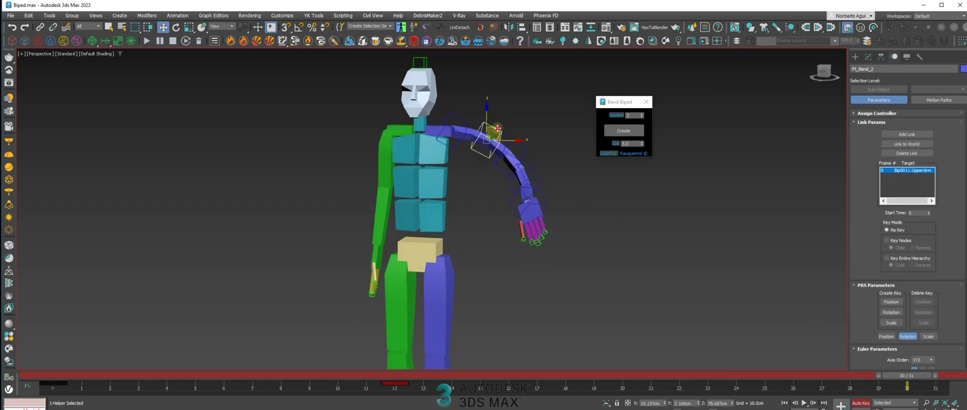
drag(497, 128, 521, 184)
click(533, 164)
click(522, 147)
click(537, 170)
mouse_move(534, 179)
alt+middle_down()
mouse_move(522, 188)
mouse_move(543, 177)
alt+middle_up()
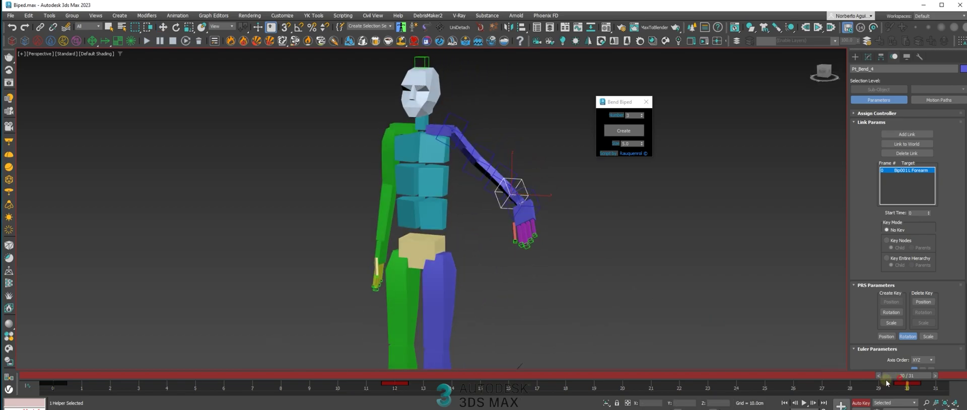
Scrub the arm animation back to frame 16 and inspect the biped's left thigh
drag(886, 379, 506, 353)
middle_drag(492, 333, 529, 241)
click(438, 217)
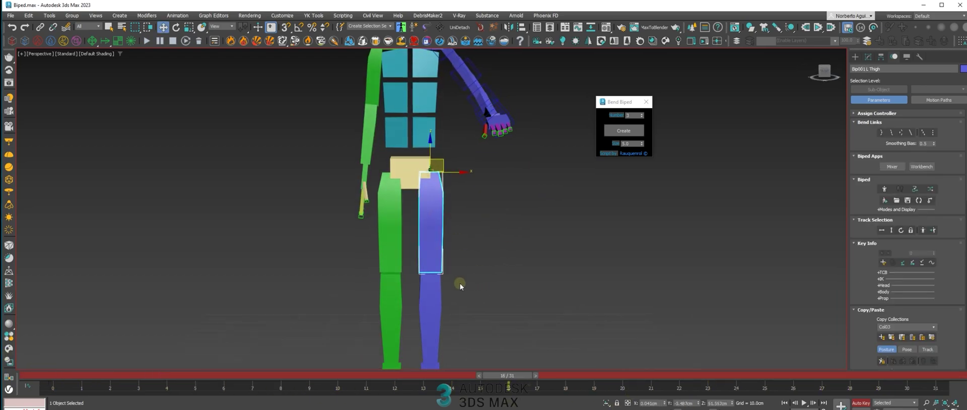
alt+middle_drag(460, 282, 505, 278)
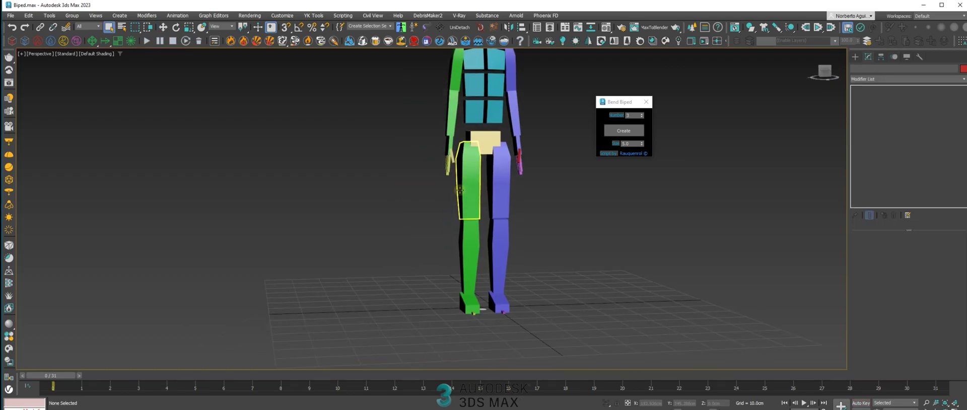
Create bendable segments for the right leg from its selected thigh and calf with Bend Biped
scroll(460, 190, up, 3)
middle_drag(481, 200, 460, 176)
click(453, 159)
ctrl+click(456, 257)
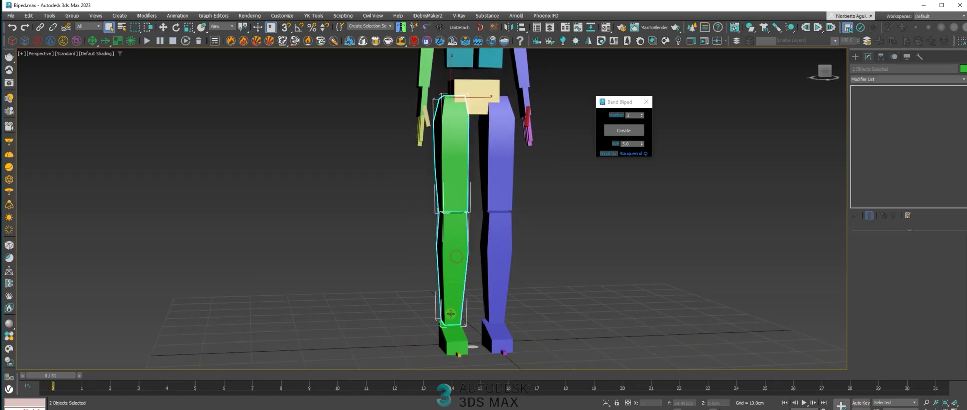
middle_drag(493, 250, 517, 252)
click(626, 134)
scroll(524, 218, down, 3)
alt+middle_drag(517, 253, 496, 284)
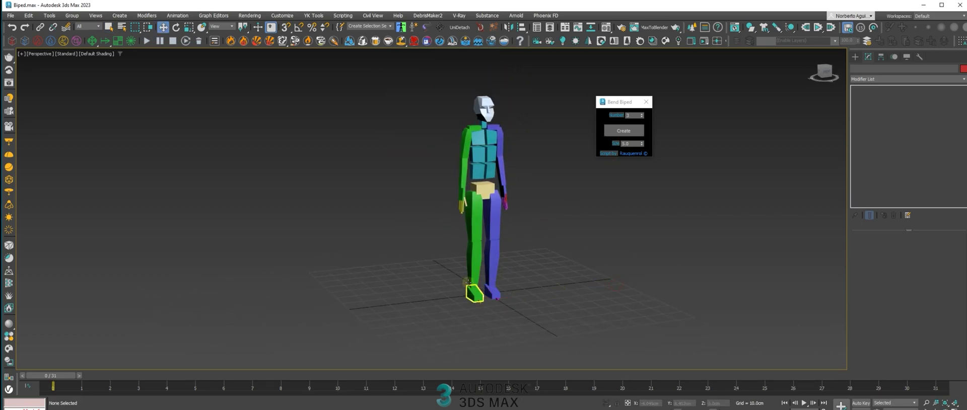
Hide the original right calf and thigh to expose the new leg segments
click(475, 256)
ctrl+click(477, 210)
right_click(476, 206)
click(499, 183)
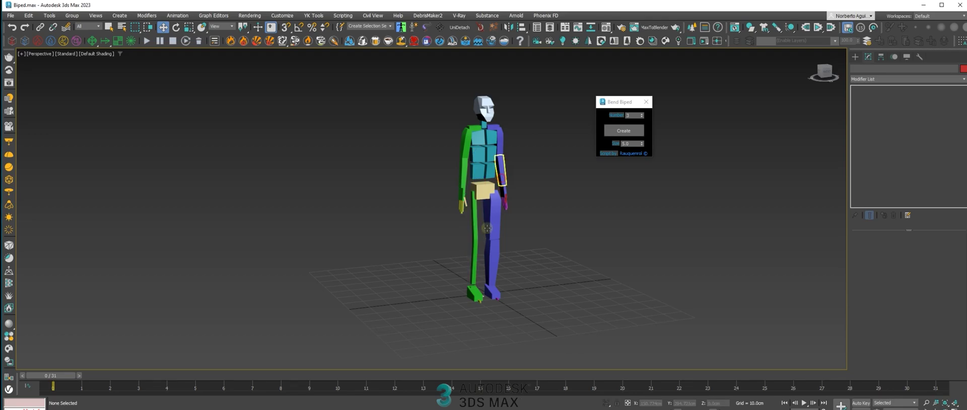
Try the Bend Elbow attribute on the right foot, return it to 0.0, and unhide all objects
scroll(472, 274, up, 3)
click(474, 299)
mouse_move(922, 245)
mouse_down()
mouse_move(921, 200)
mouse_move(924, 259)
mouse_up()
right_click(657, 246)
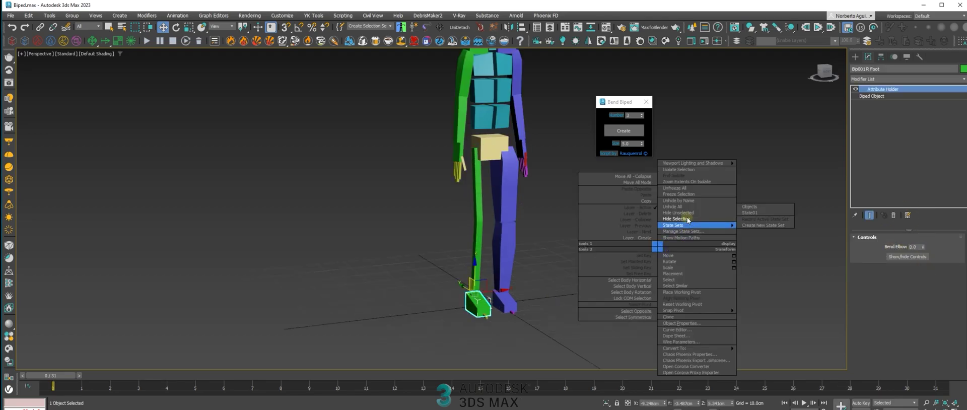
click(675, 216)
alt+middle_drag(605, 246, 549, 247)
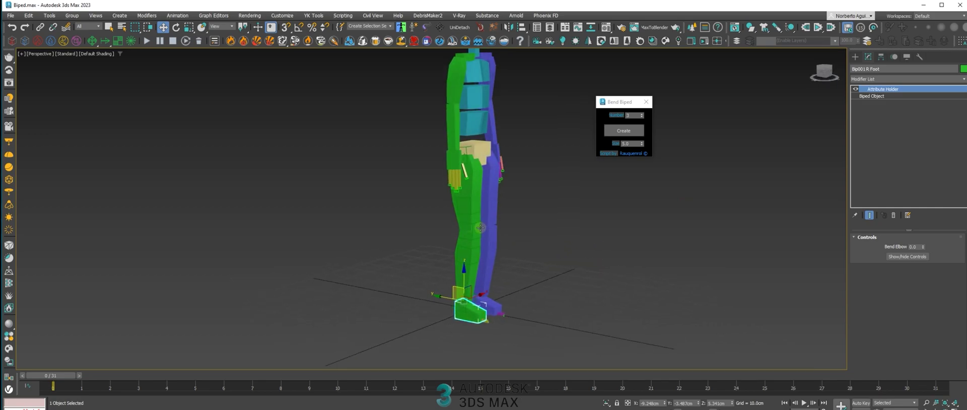
Select the unhidden original right thigh and calf and hide them again
click(473, 217)
ctrl+click(469, 257)
right_click(467, 256)
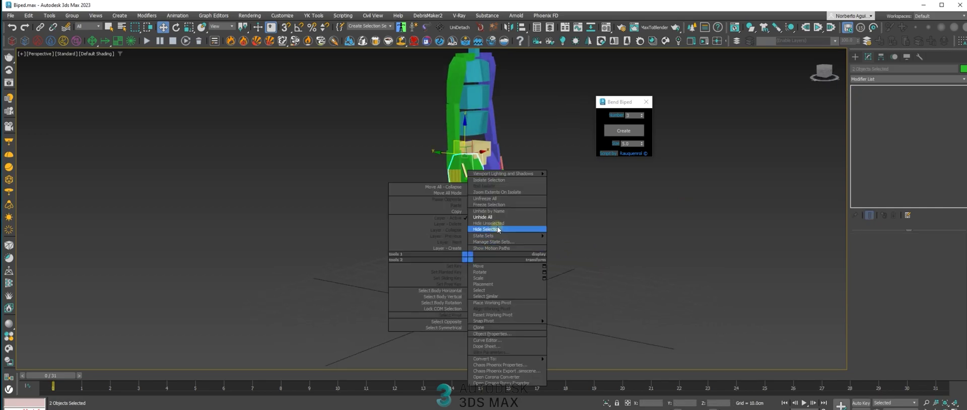
click(495, 229)
alt+middle_drag(543, 243, 506, 240)
Turn on Auto Key, set a key for the right foot at frame 0, and move the foot forward at frame 4
click(474, 207)
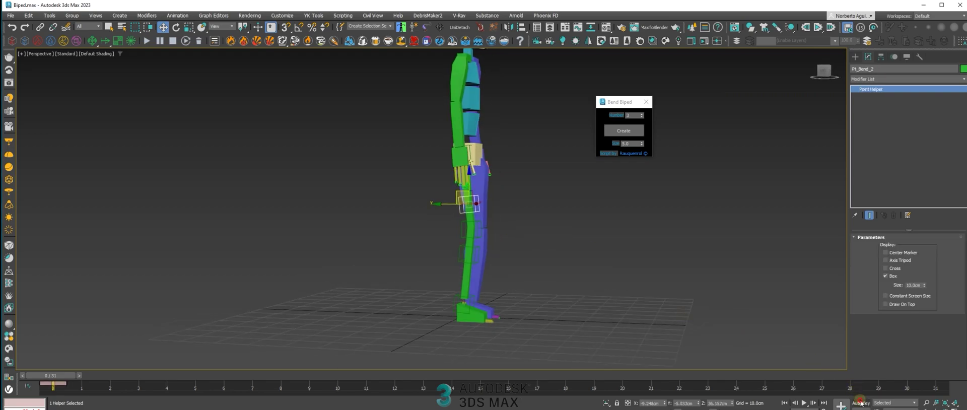
click(860, 402)
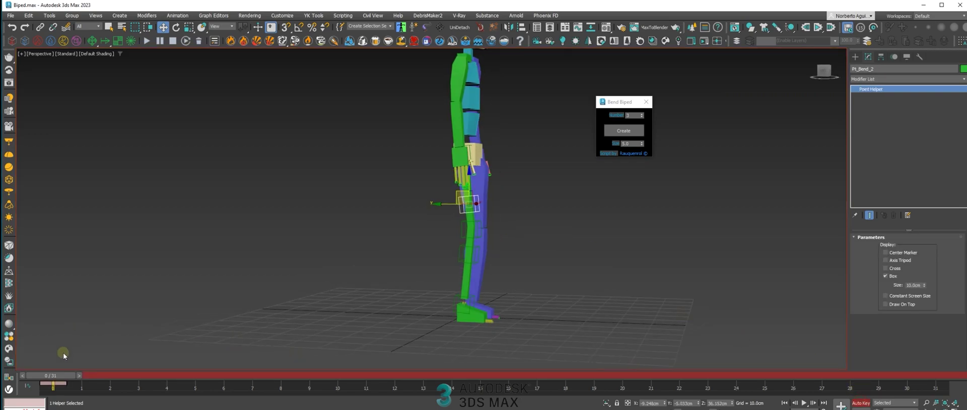
click(468, 310)
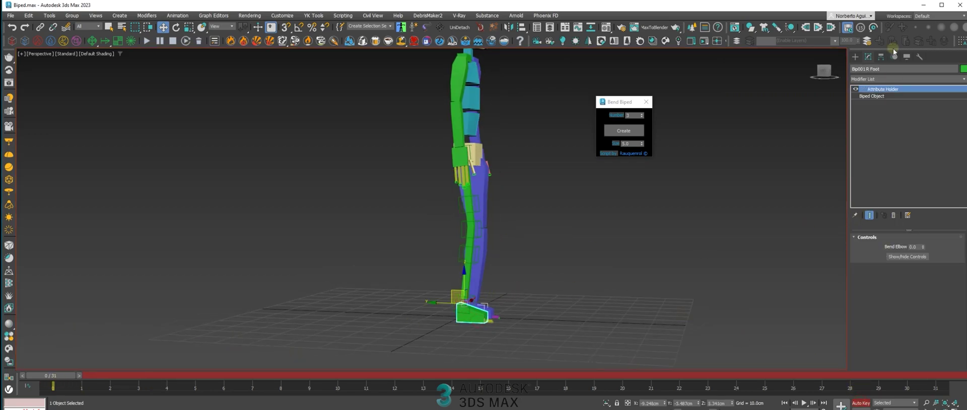
click(895, 57)
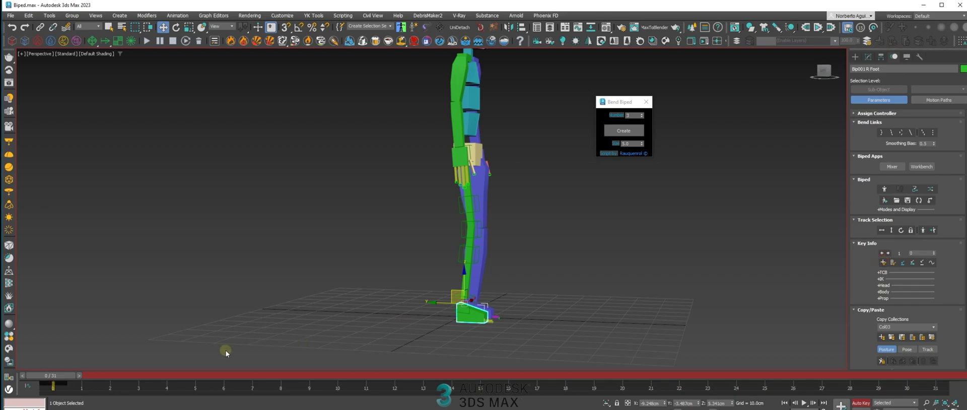
drag(63, 379, 182, 389)
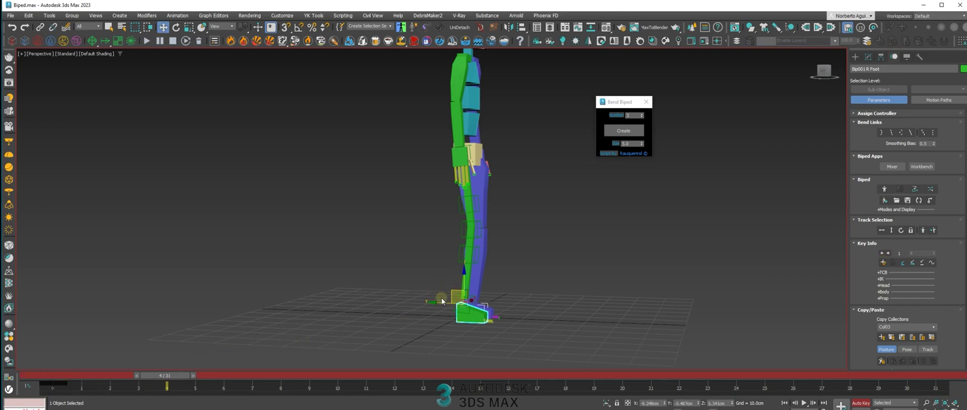
drag(441, 301, 480, 301)
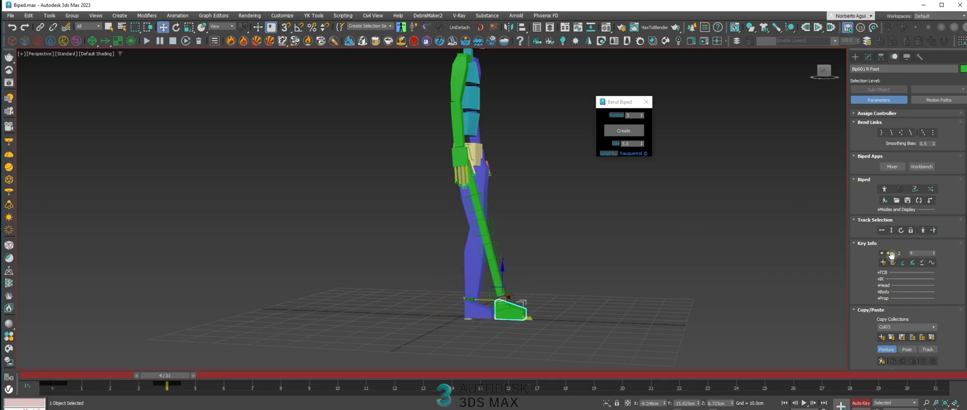
Shift the biped's body horizontally forward at frame 4 and backward at frame 0
click(892, 231)
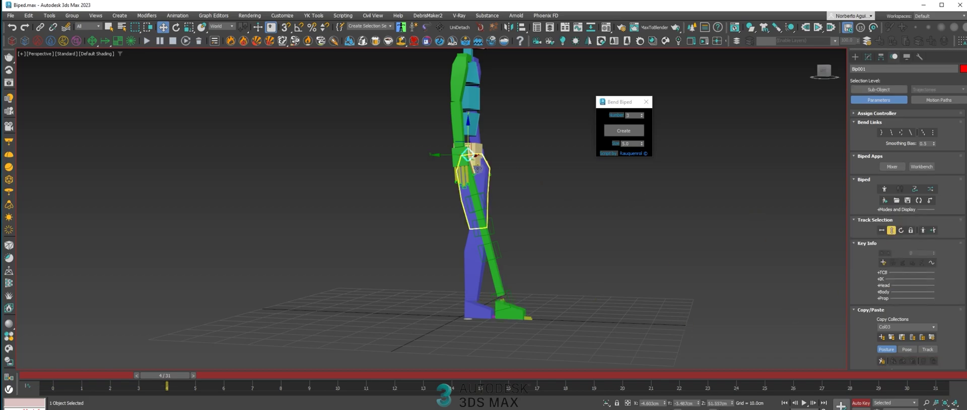
click(881, 230)
drag(447, 155, 471, 155)
drag(187, 372, 3, 363)
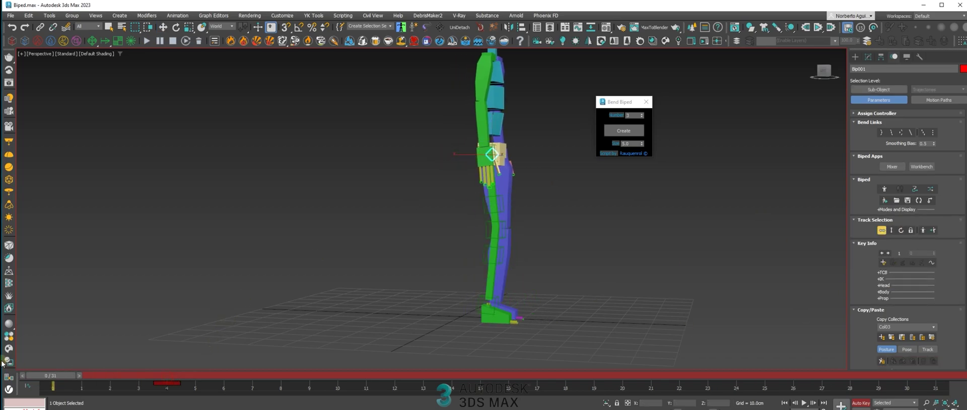
drag(456, 154, 416, 153)
At frame 5, move the right leg's three bend helpers forward so the leg bows, and scrub back to frame 0
drag(49, 375, 170, 382)
click(541, 313)
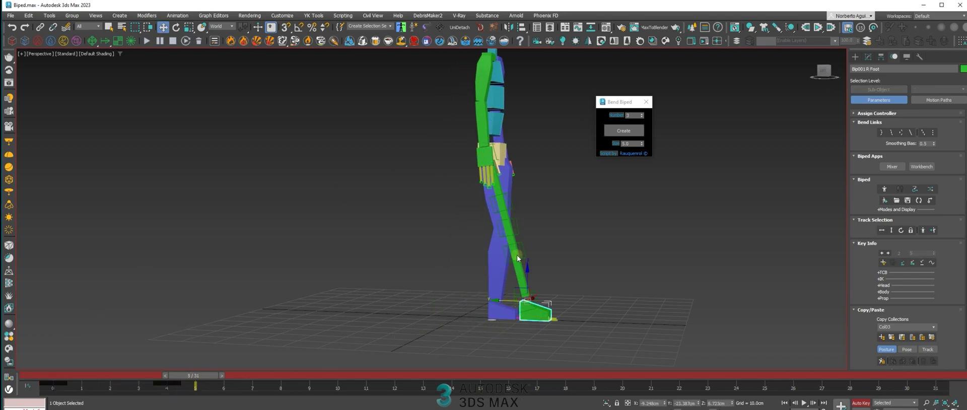
click(523, 251)
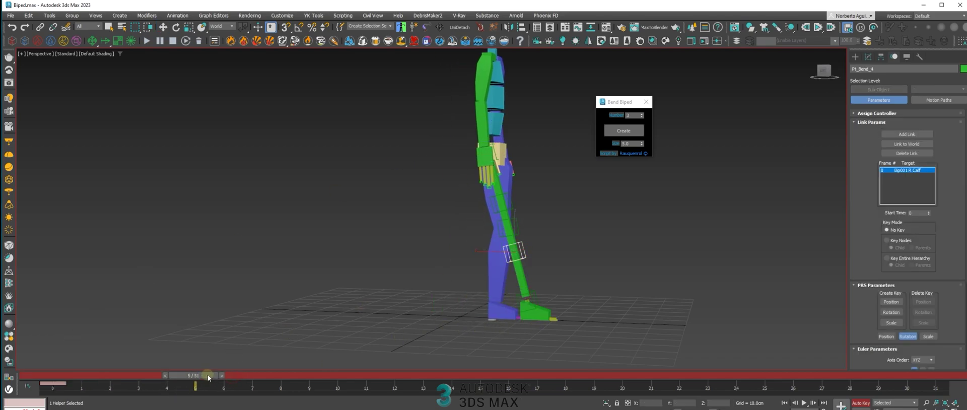
ctrl+click(511, 201)
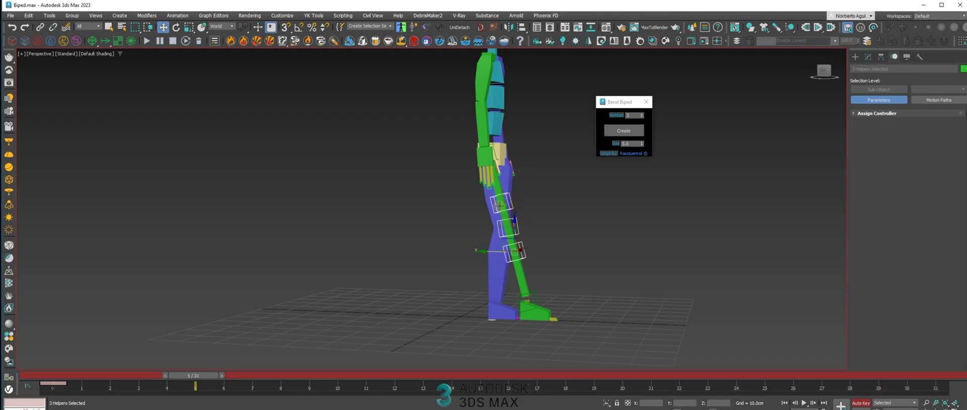
drag(505, 212, 518, 205)
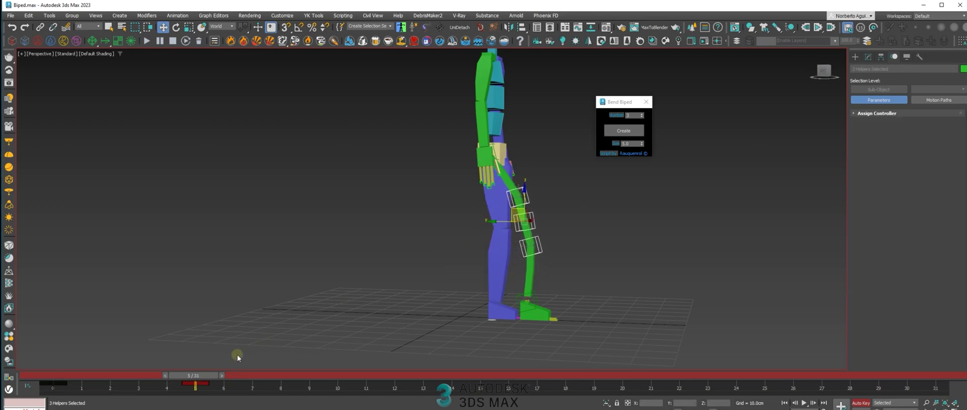
drag(194, 376, 40, 338)
Set a planted key for the left foot at frame 0 and rotate the foot heel-up at frame 4
key(w)
click(485, 362)
click(468, 307)
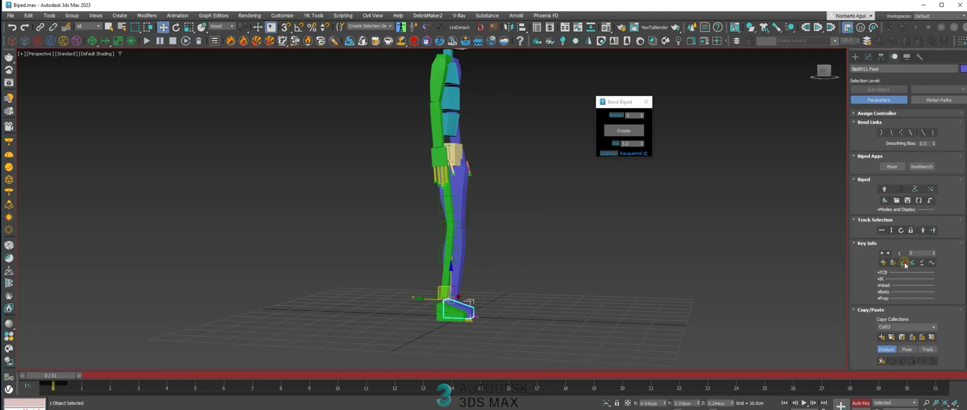
drag(59, 377, 187, 390)
key(e)
drag(473, 273, 520, 309)
drag(167, 376, 54, 346)
click(54, 344)
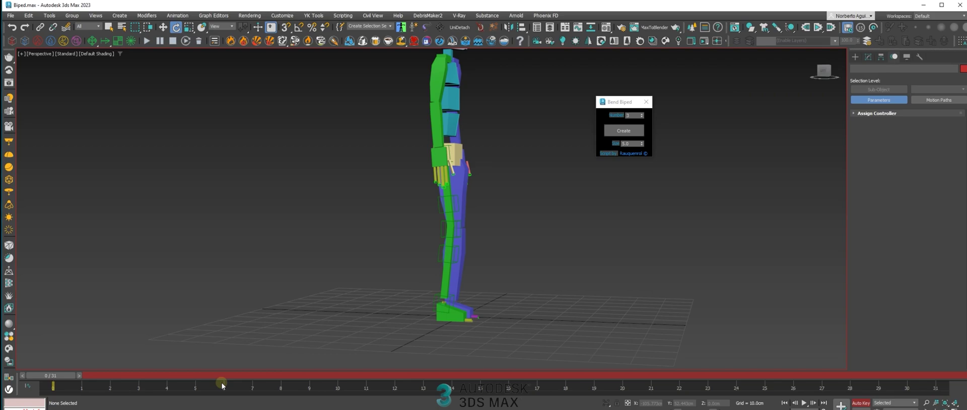
At frame 3, raise the right foot and tilt it toe-down, and shift its frame 4 key to frame 6
click(452, 313)
drag(65, 376, 142, 383)
key(w)
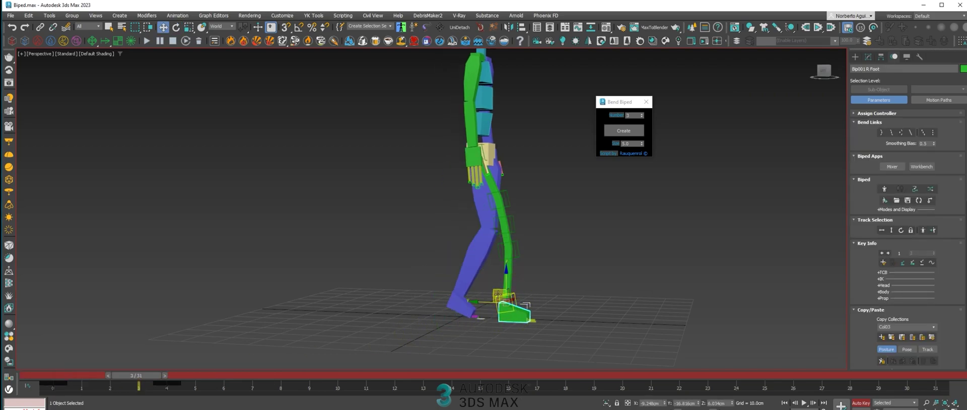
drag(498, 294, 494, 284)
key(e)
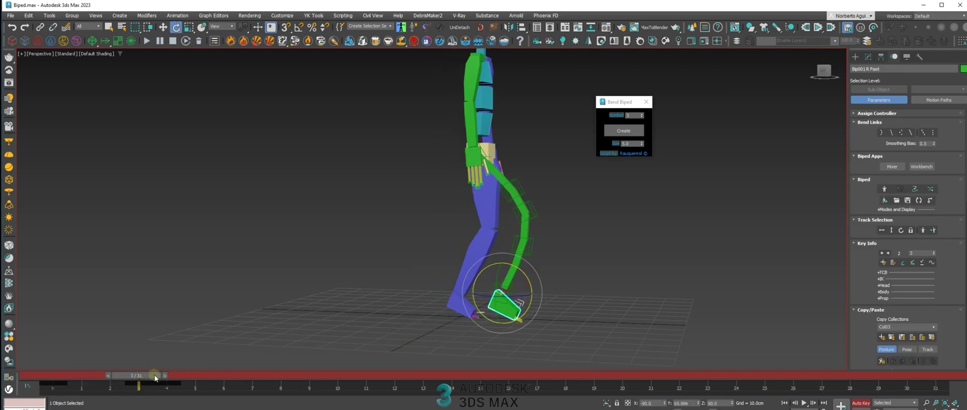
drag(171, 384, 8, 378)
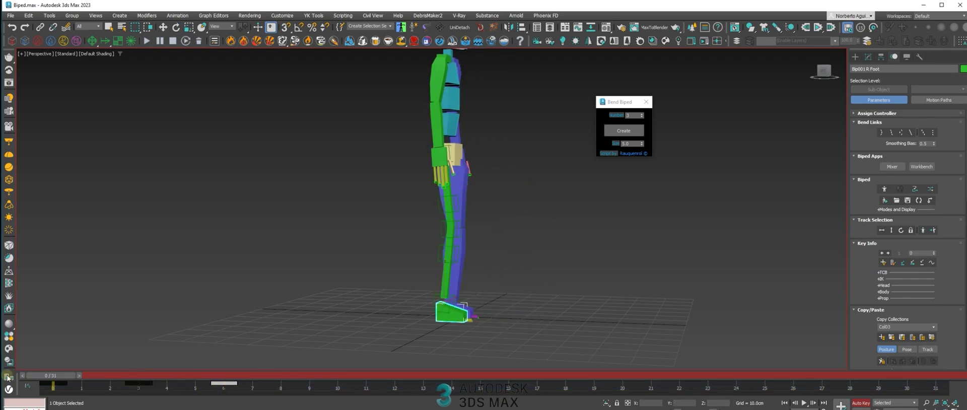
click(804, 402)
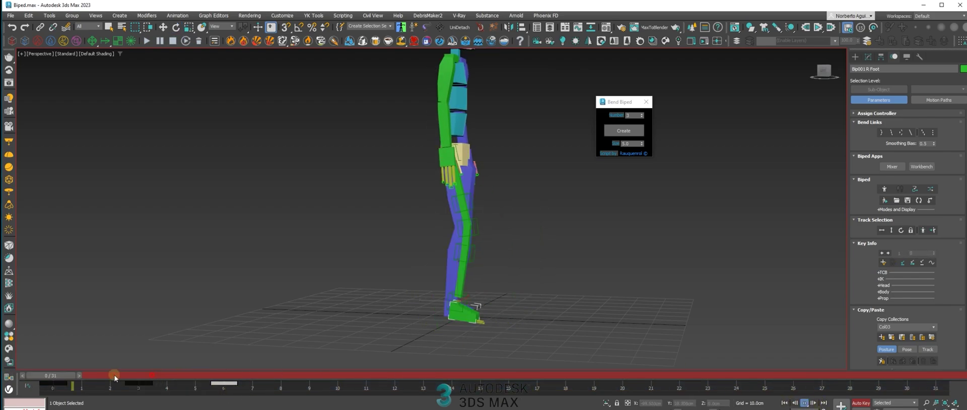
At frame 3, reposition the right leg's calf and thigh bend helpers to reshape its curve, and return to frame 0
drag(114, 375, 142, 386)
key(w)
click(526, 244)
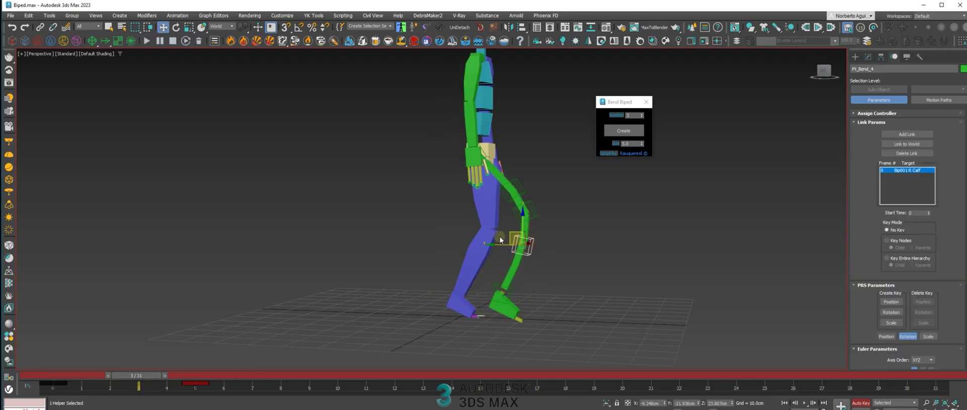
drag(500, 239, 515, 250)
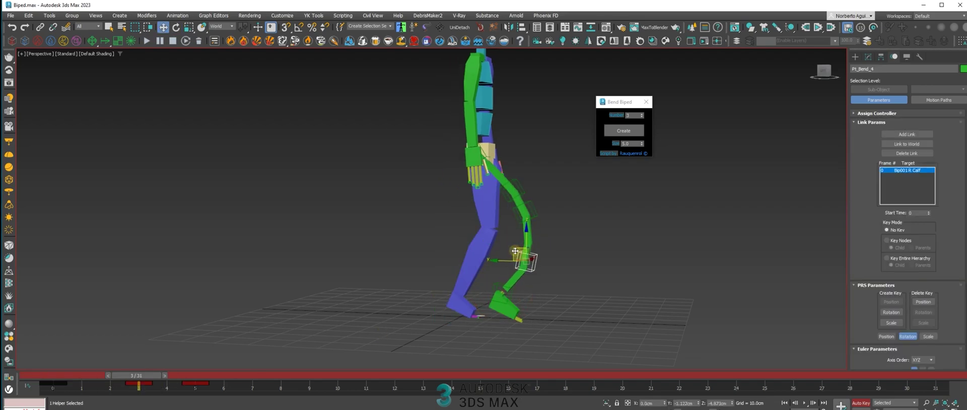
click(531, 212)
drag(521, 202, 487, 174)
drag(145, 373, 99, 373)
Clear the selection, play the animation to examine the bending right leg from the side, and return to frame 0
alt+middle_drag(503, 262, 470, 281)
scroll(483, 260, down, 3)
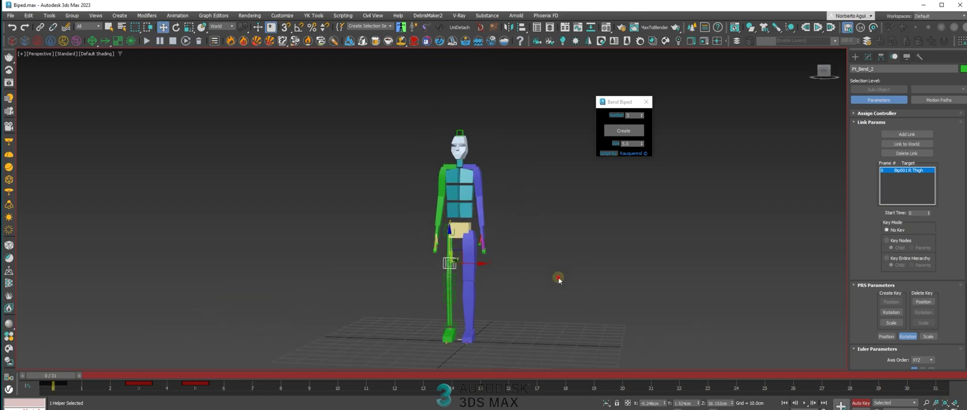
click(557, 278)
click(804, 402)
alt+middle_drag(600, 313, 612, 310)
middle_drag(612, 310, 608, 272)
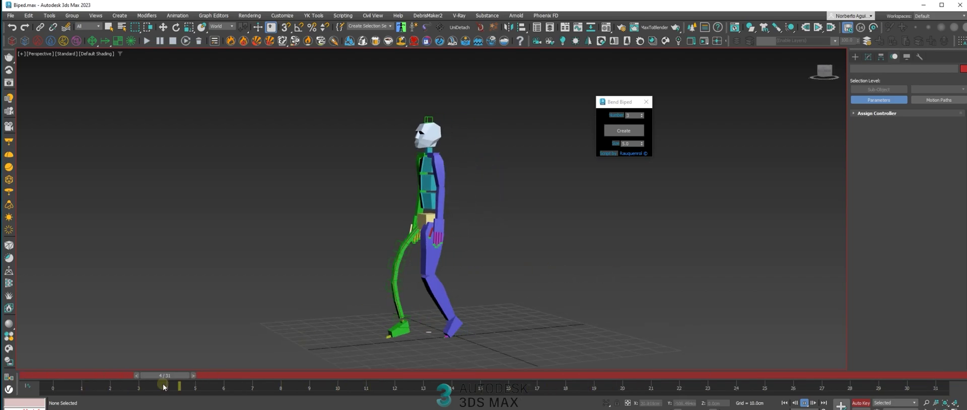
drag(105, 374, 3, 292)
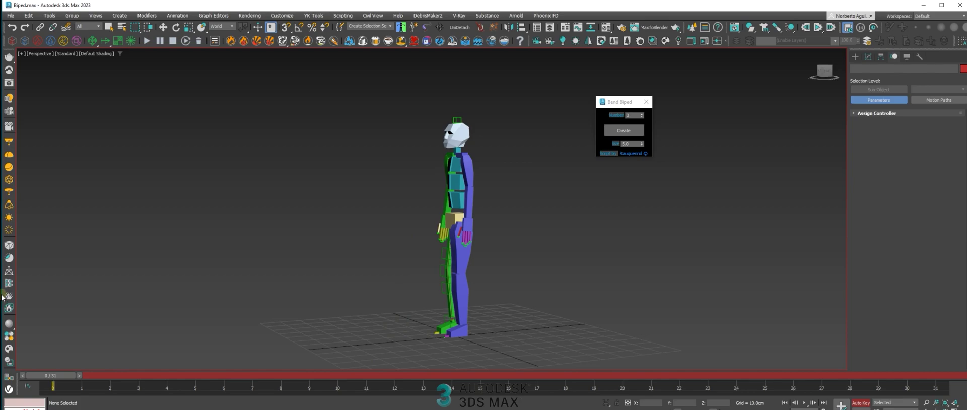
Compare the right leg and its bend helpers with the left thigh and calf at frame 0, and clear the selection
key(w)
alt+middle_drag(544, 252, 438, 258)
scroll(439, 258, up, 3)
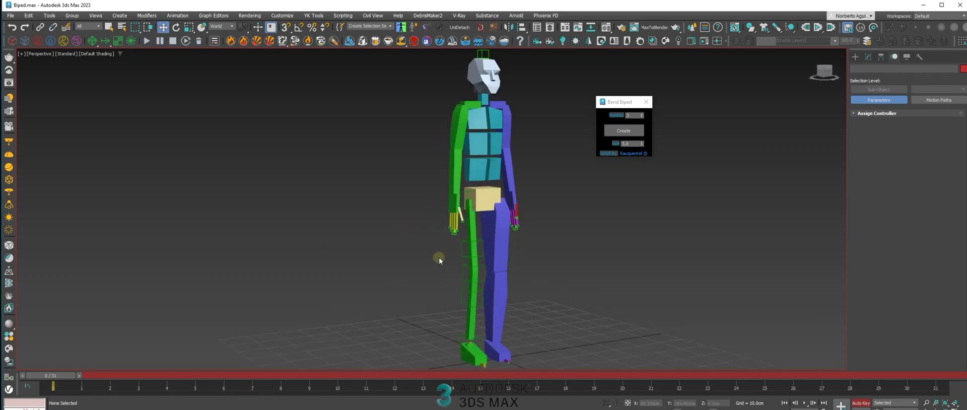
click(471, 248)
click(495, 302)
click(502, 244)
mouse_move(544, 275)
alt+middle_down()
mouse_move(555, 276)
mouse_move(544, 266)
mouse_move(560, 270)
mouse_move(554, 264)
mouse_move(576, 273)
mouse_move(535, 275)
alt+middle_up()
scroll(544, 266, down, 3)
scroll(505, 245, up, 3)
alt+middle_drag(505, 245, 575, 243)
click(630, 237)
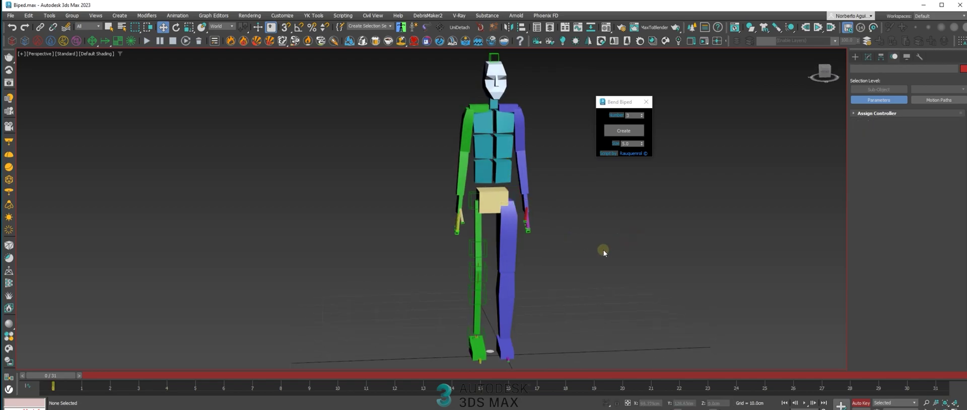